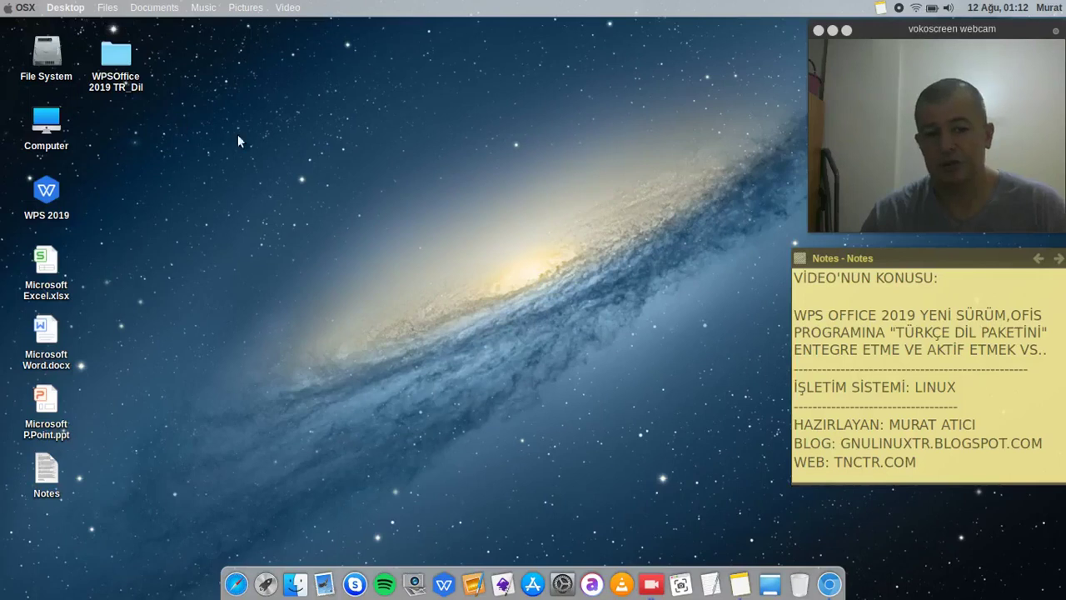
# Step: Switch to the Chromium browser and review the WPS Office packages offered for each platform on the wps.com download page
pyautogui.click(833, 585)
pyautogui.scroll(-2, 351, 331)
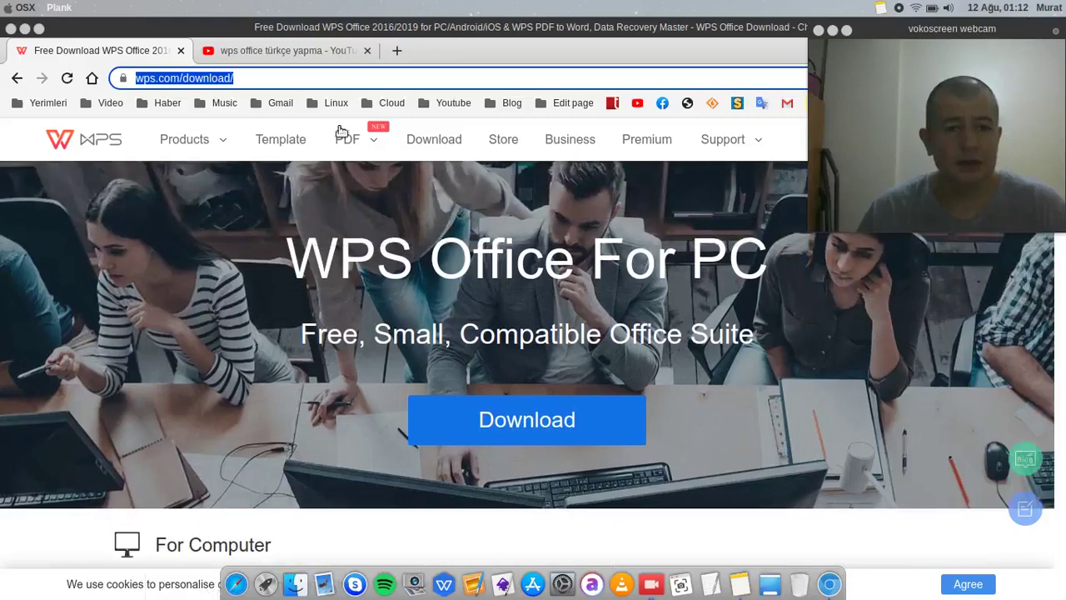
pyautogui.scroll(-2, 472, 358)
pyautogui.scroll(-8, 472, 359)
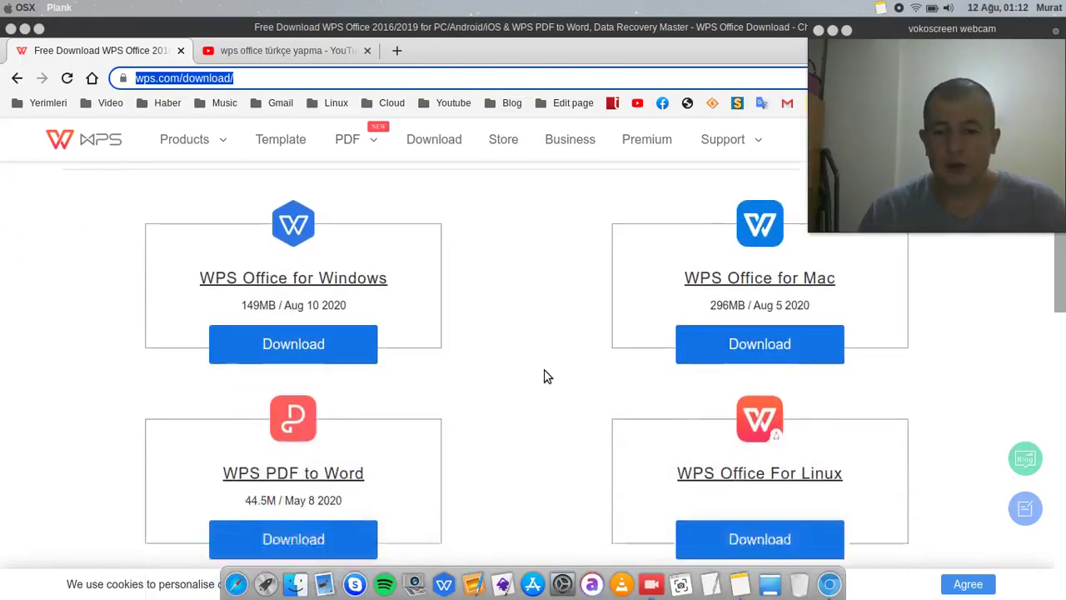
pyautogui.scroll(-3, 544, 374)
pyautogui.scroll(3, 591, 393)
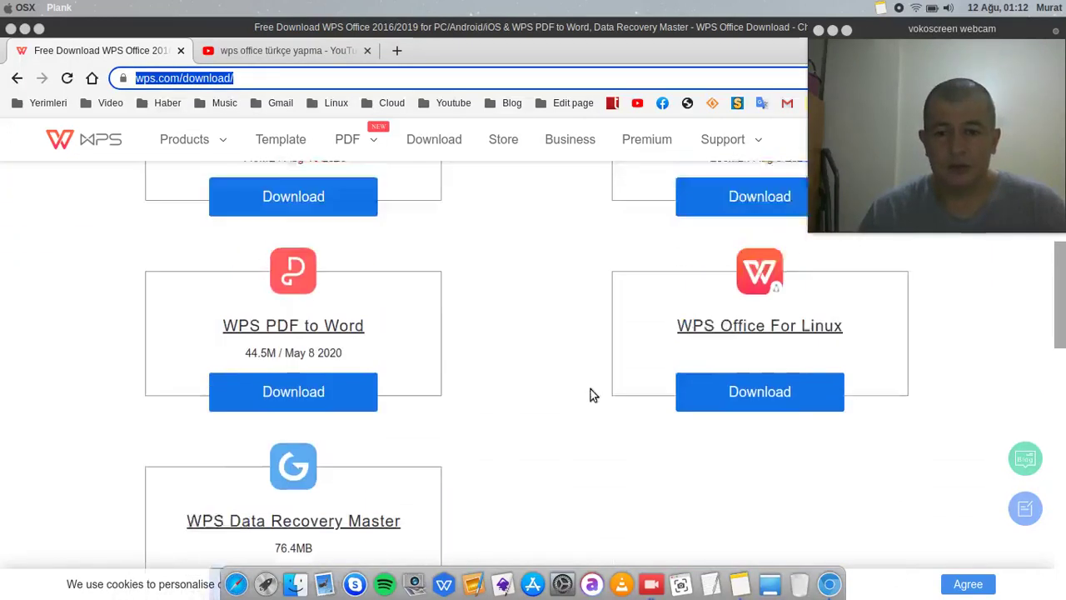
pyautogui.scroll(2, 433, 333)
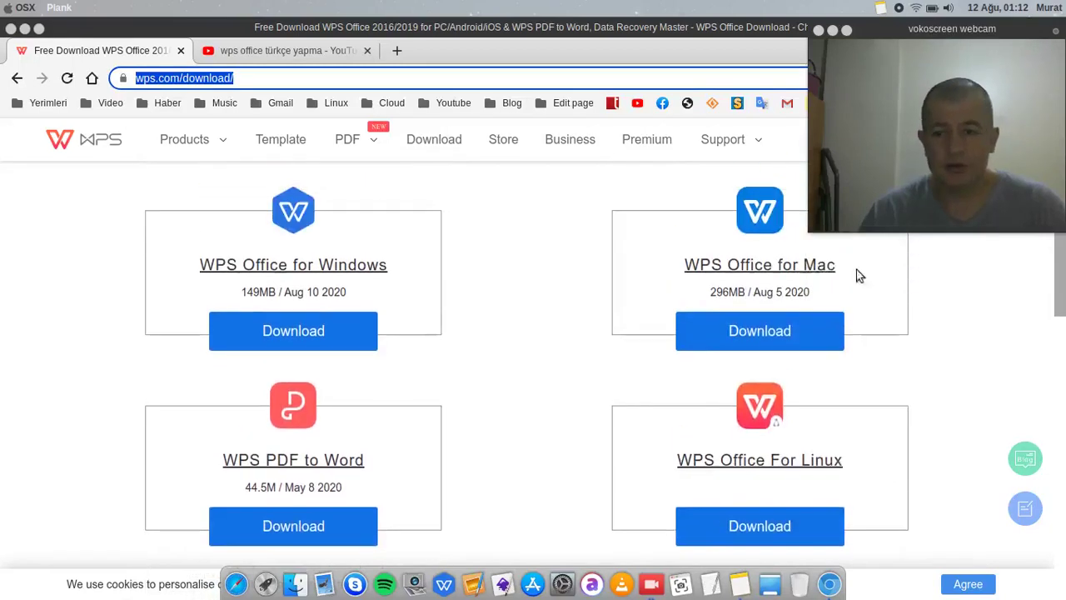
pyautogui.scroll(-6, 497, 423)
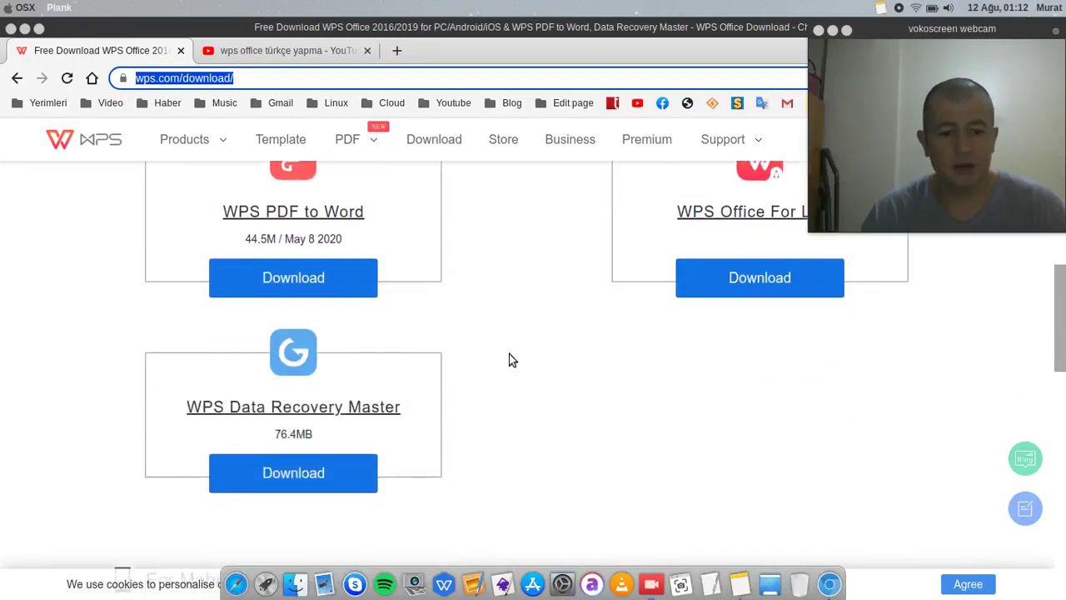
pyautogui.scroll(3, 689, 441)
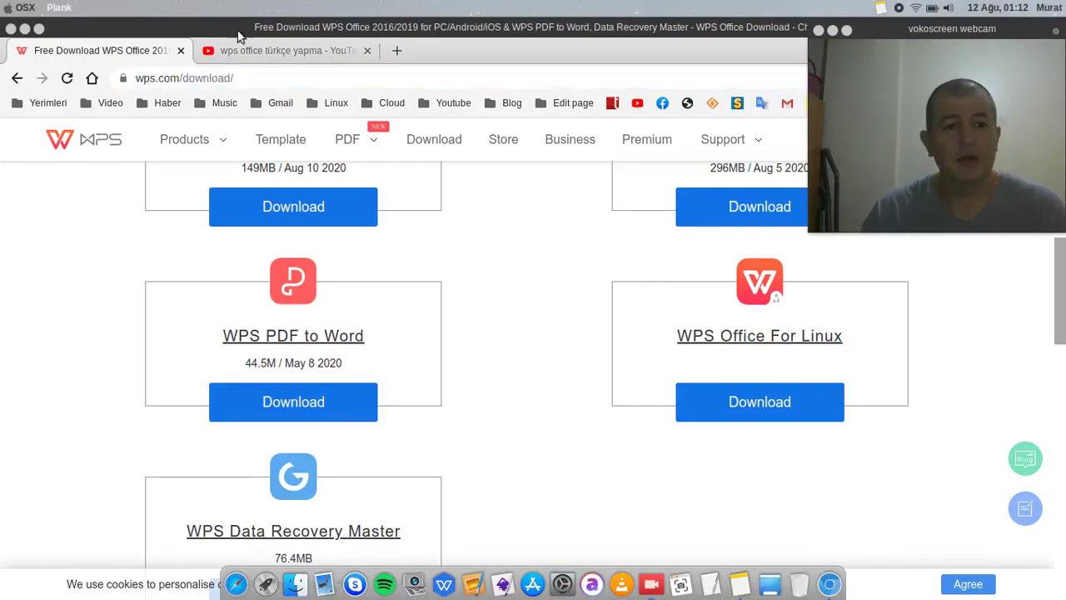
# Step: Look through the YouTube search results for "wps office türkçe yapma", keeping the webcam window clear of the results while browsing
pyautogui.click(256, 53)
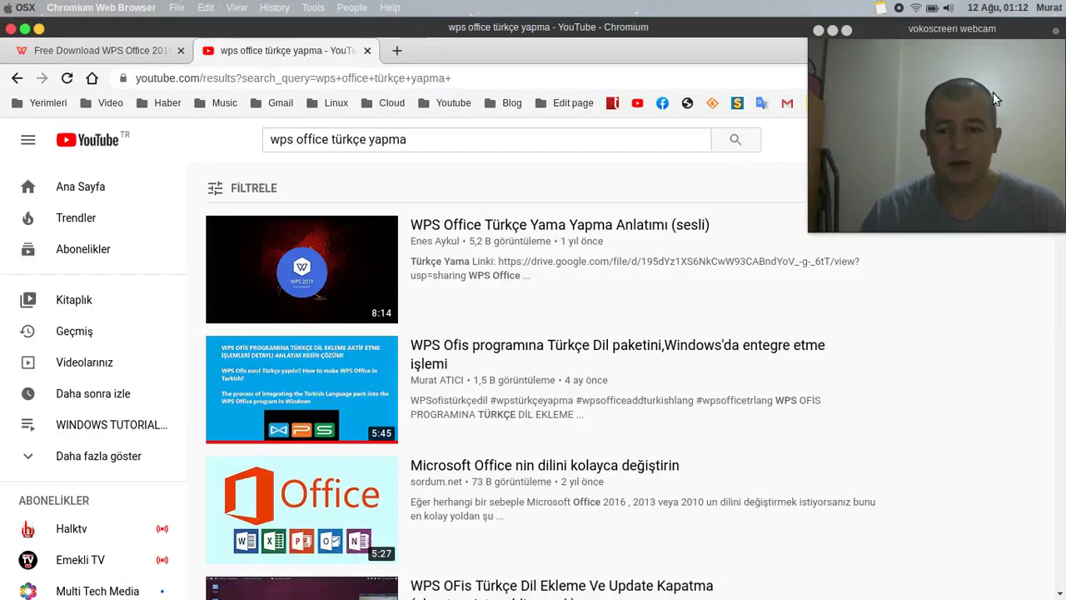
pyautogui.moveTo(979, 33); pyautogui.dragTo(952, 44)
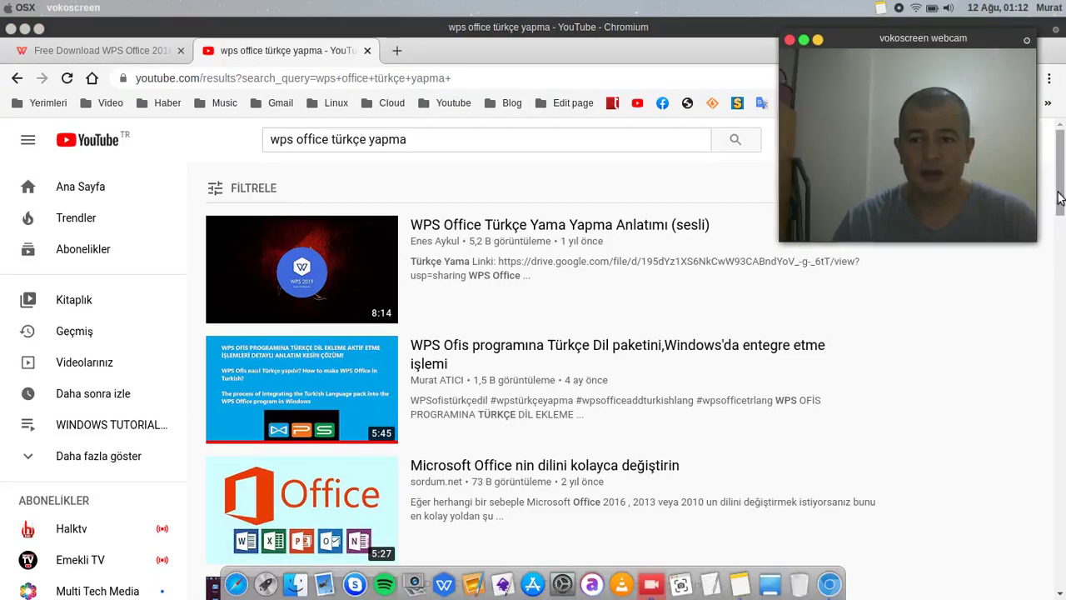
pyautogui.moveTo(1062, 189); pyautogui.dragTo(1061, 230)
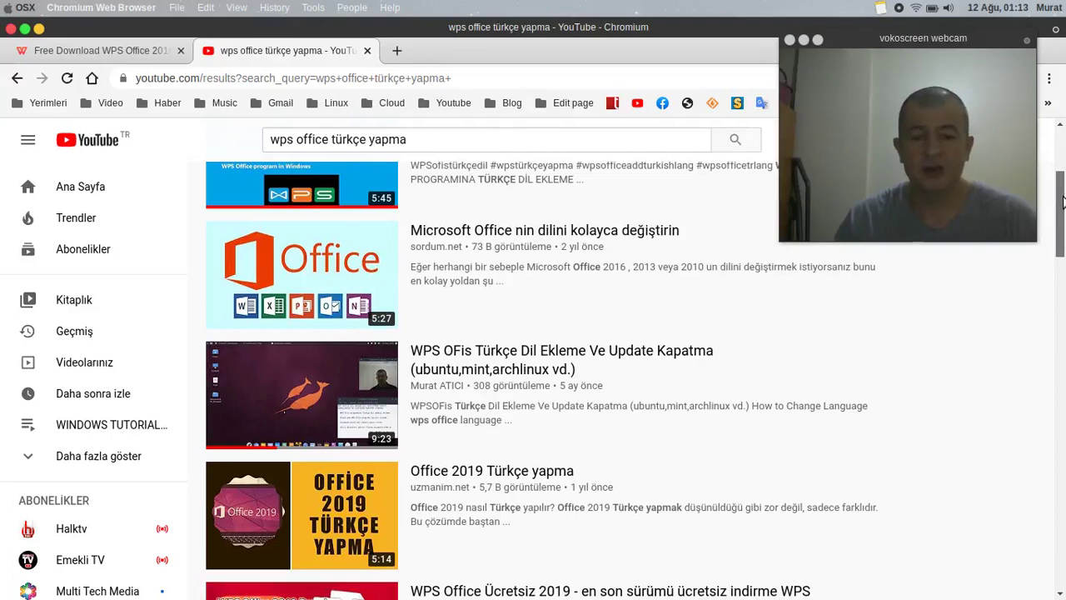
pyautogui.moveTo(1063, 202); pyautogui.dragTo(1063, 217)
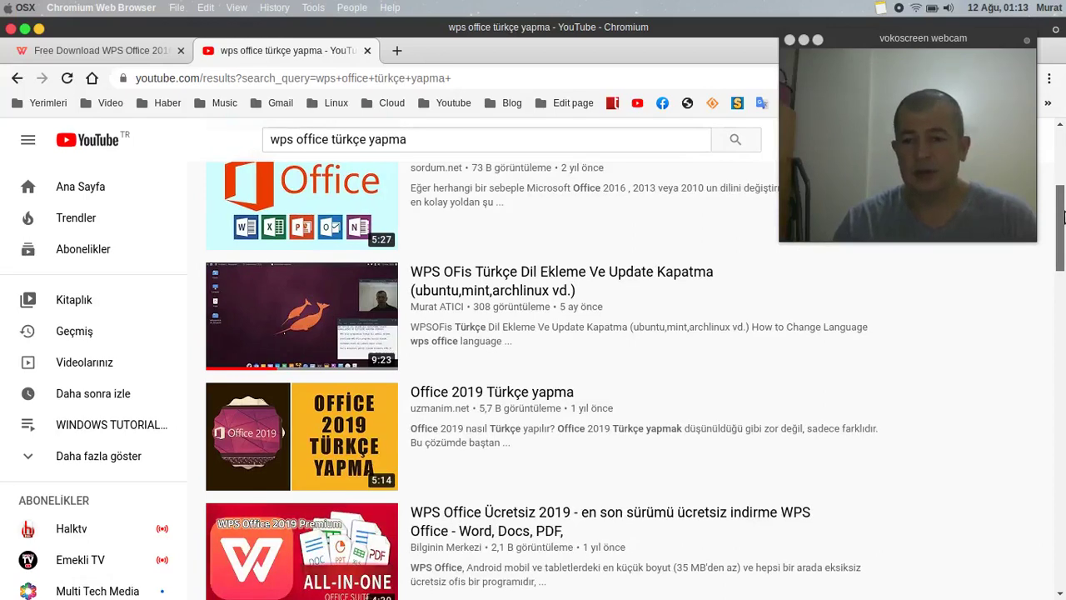
pyautogui.moveTo(1063, 217); pyautogui.dragTo(977, 36)
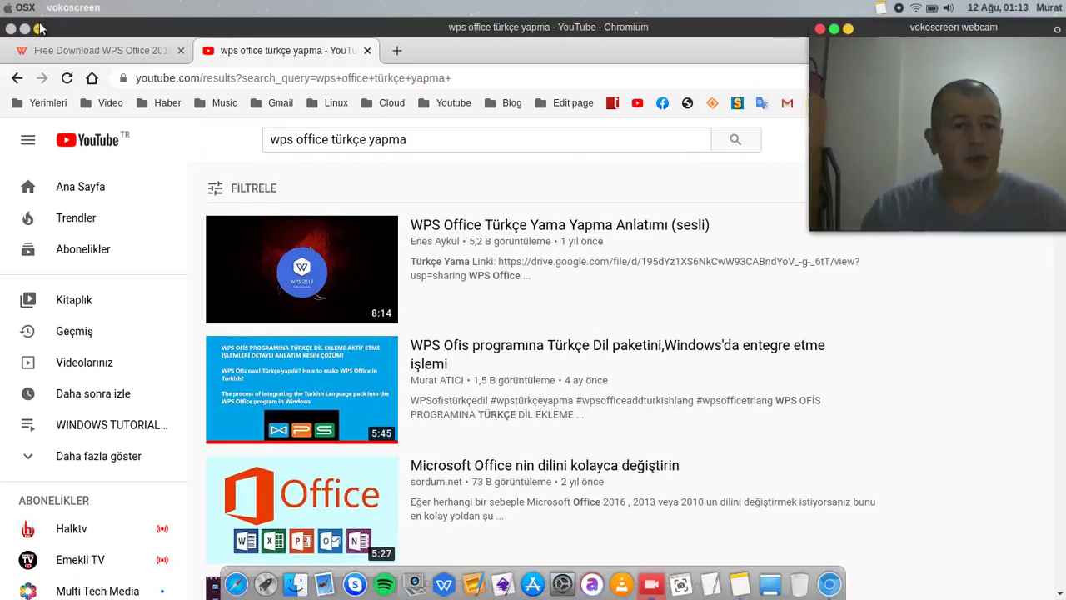
# Step: Return to the WPS download page and open the WPS Office For Linux download site
pyautogui.click(73, 50)
pyautogui.scroll(1, 548, 362)
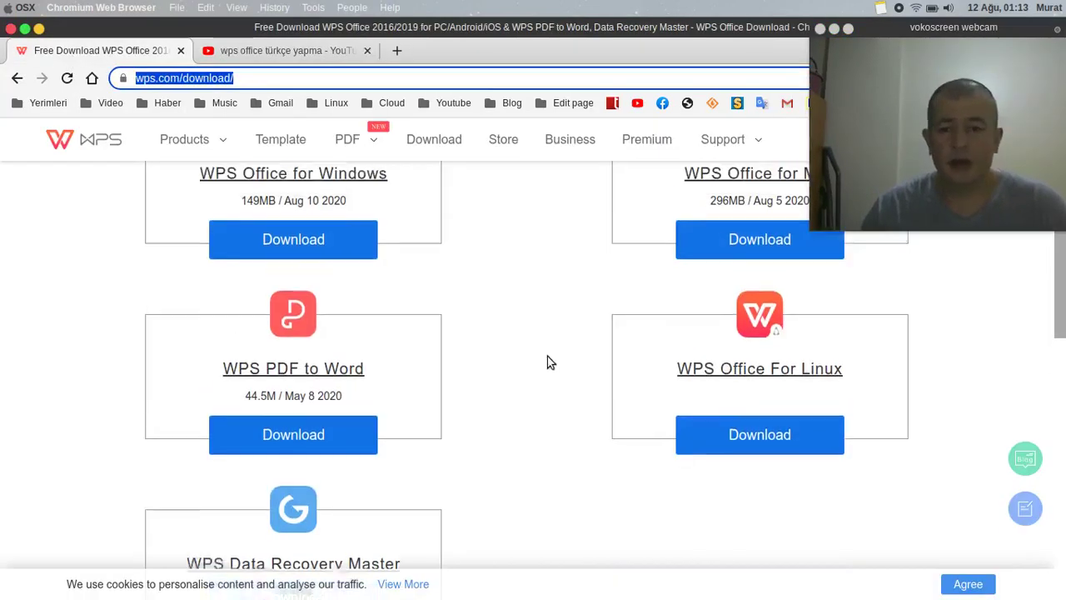
pyautogui.scroll(1, 548, 363)
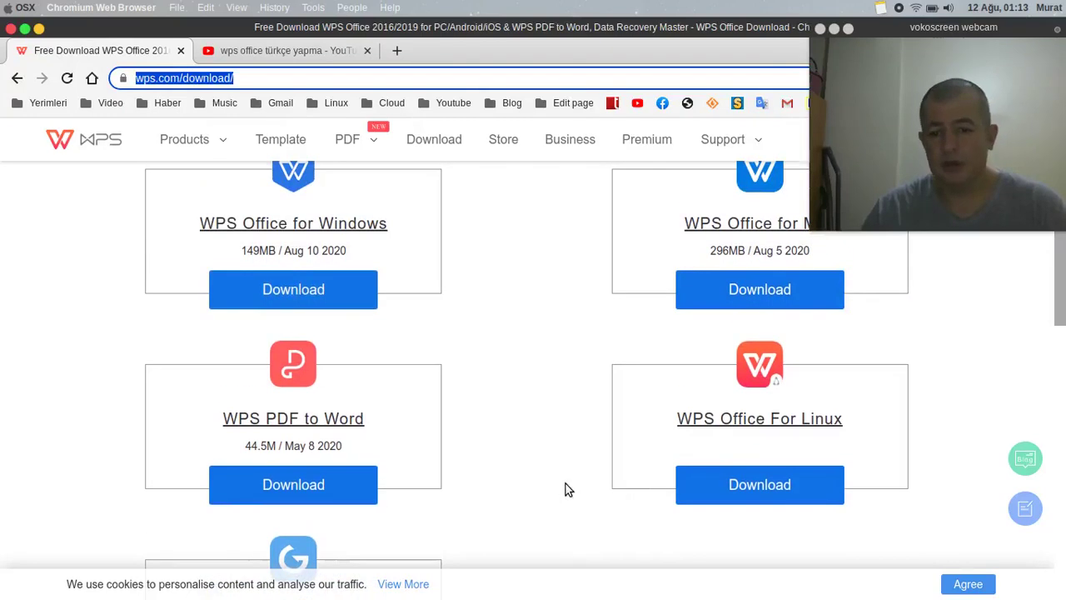
pyautogui.scroll(-2, 566, 490)
pyautogui.click(776, 404)
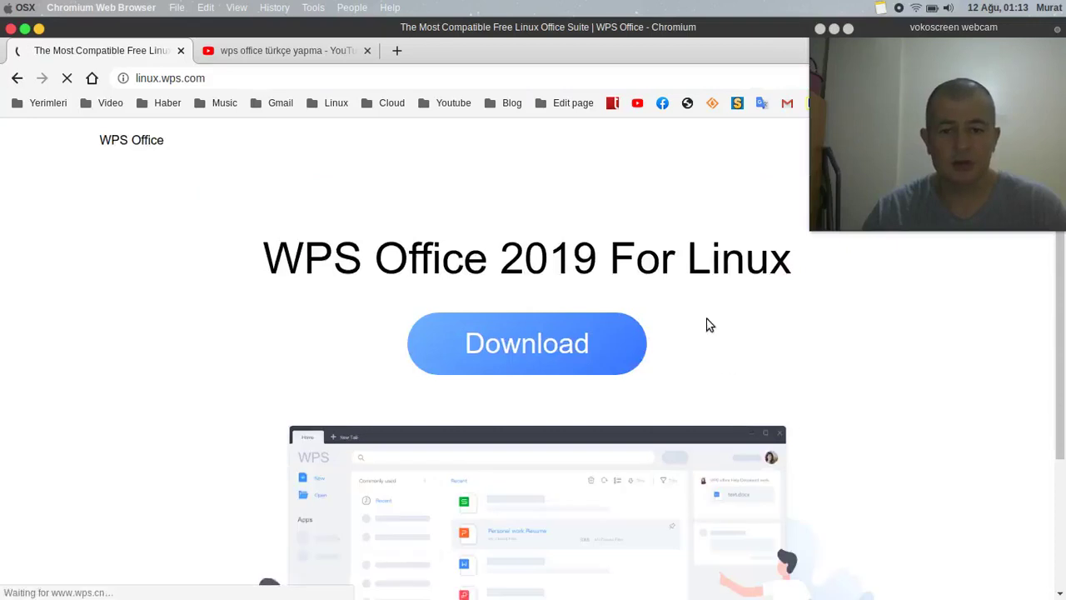
# Step: Display the WPS Office 2019 For Linux package choices, examine the Deb and Rpm options, and minimize the browser
pyautogui.scroll(-3, 706, 325)
pyautogui.scroll(3, 655, 400)
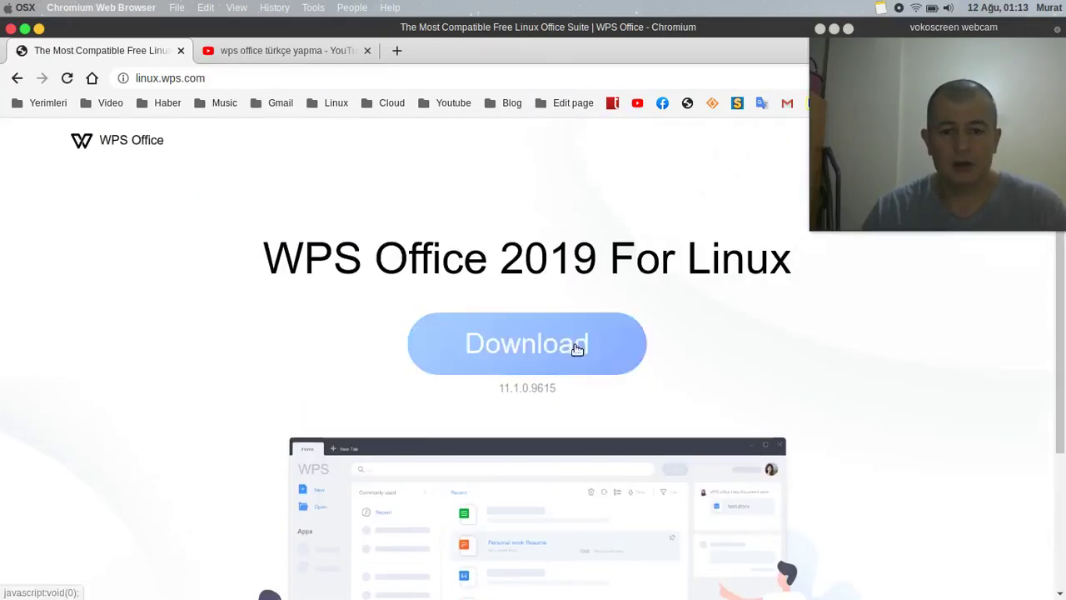
pyautogui.click(498, 353)
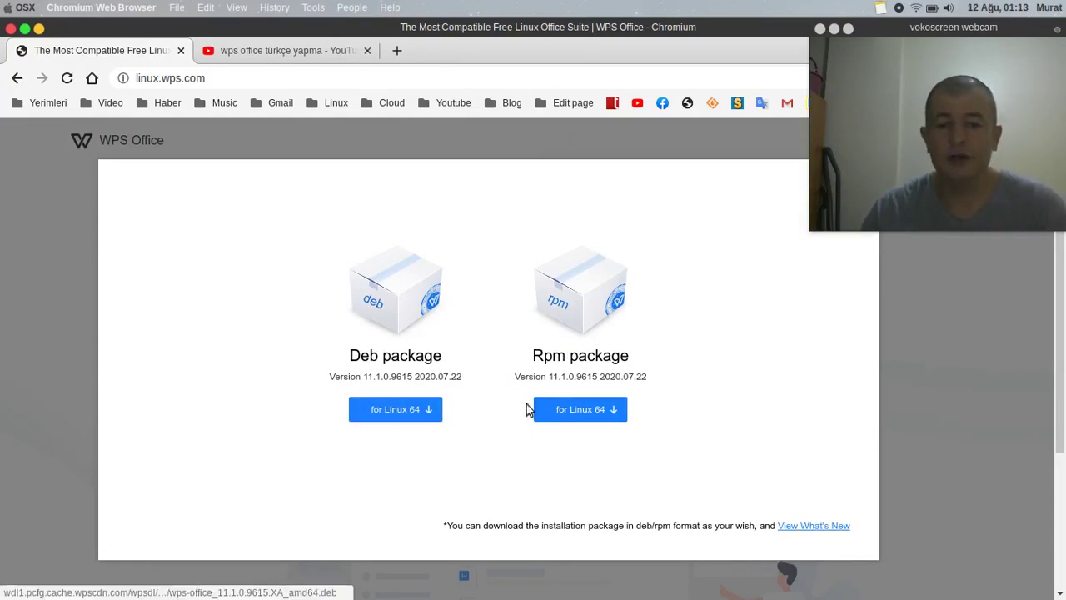
pyautogui.moveTo(528, 358); pyautogui.dragTo(677, 357)
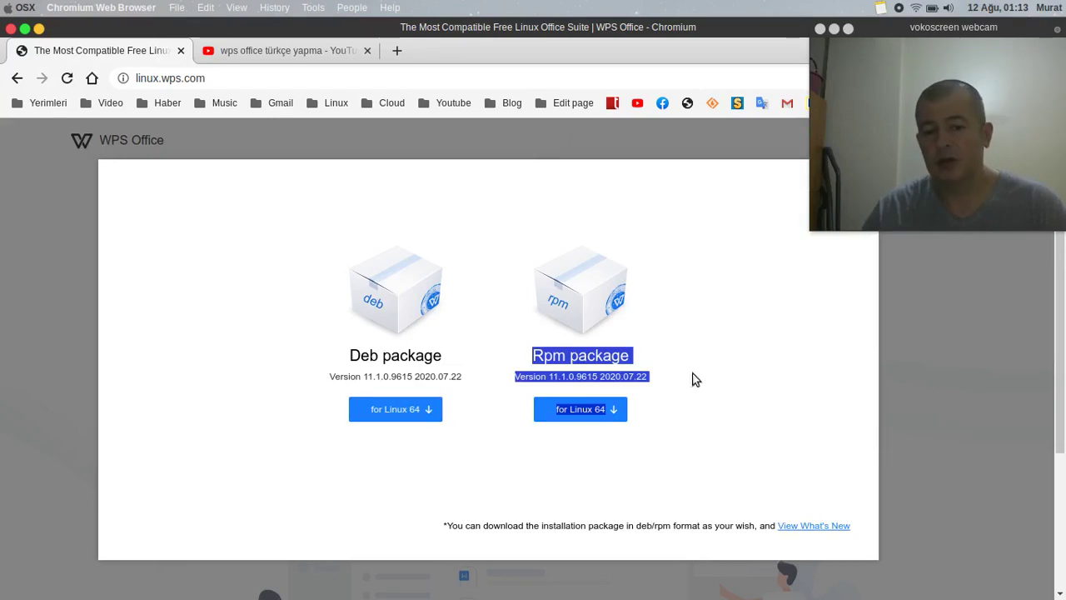
pyautogui.click(689, 458)
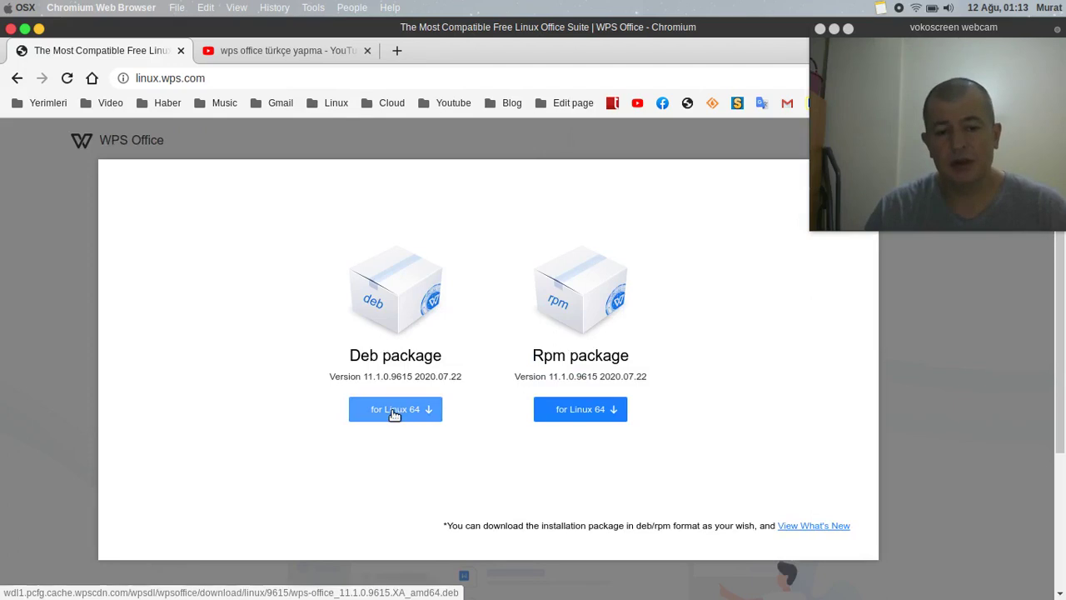
pyautogui.click(38, 29)
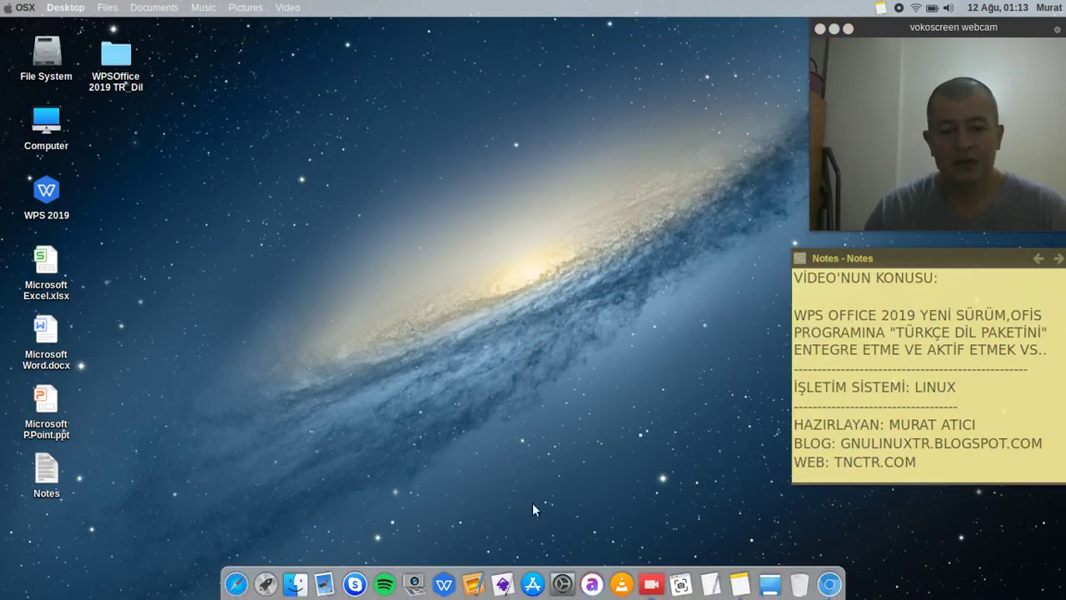
# Step: Switch to the Software store, search for "wps", and view the WPS Office 2019 - Multi-Language entry before returning to the results
pyautogui.click(532, 583)
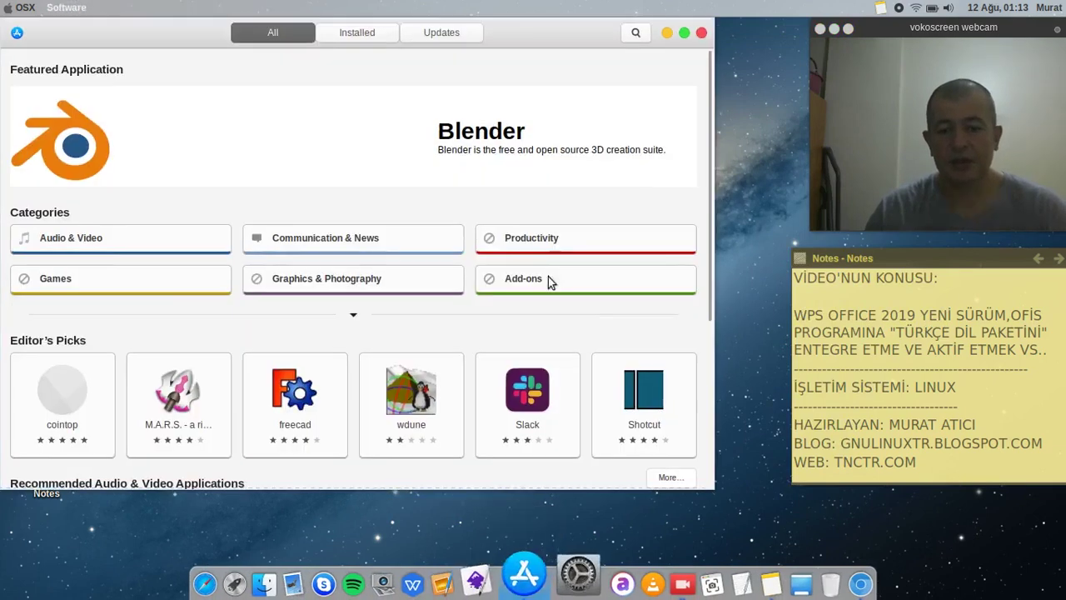
pyautogui.click(632, 33)
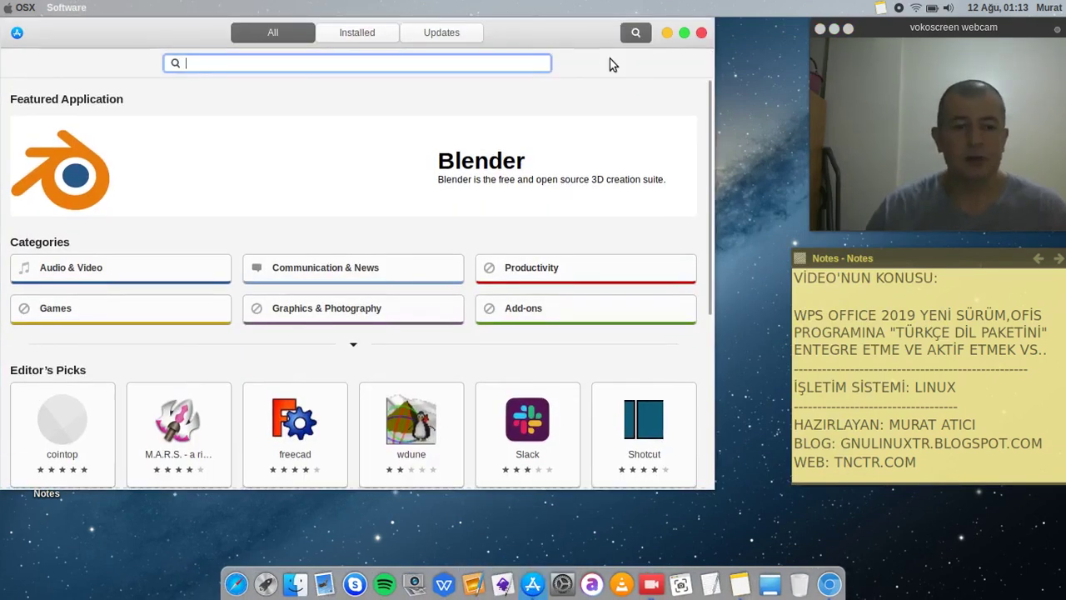
pyautogui.write('w')
pyautogui.press('BackSpace')
pyautogui.write('wps')
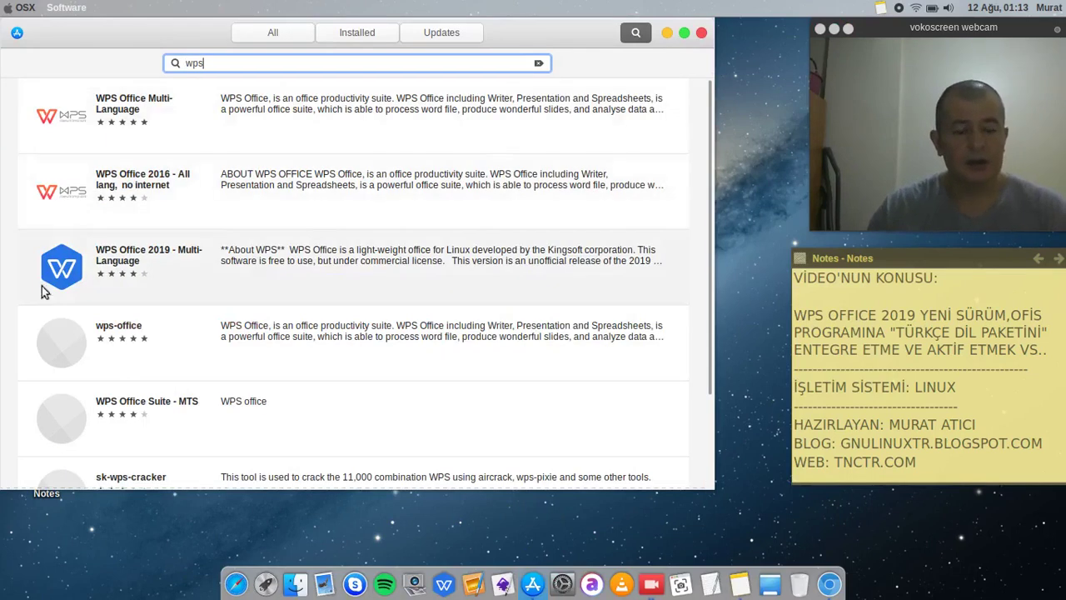
pyautogui.click(242, 264)
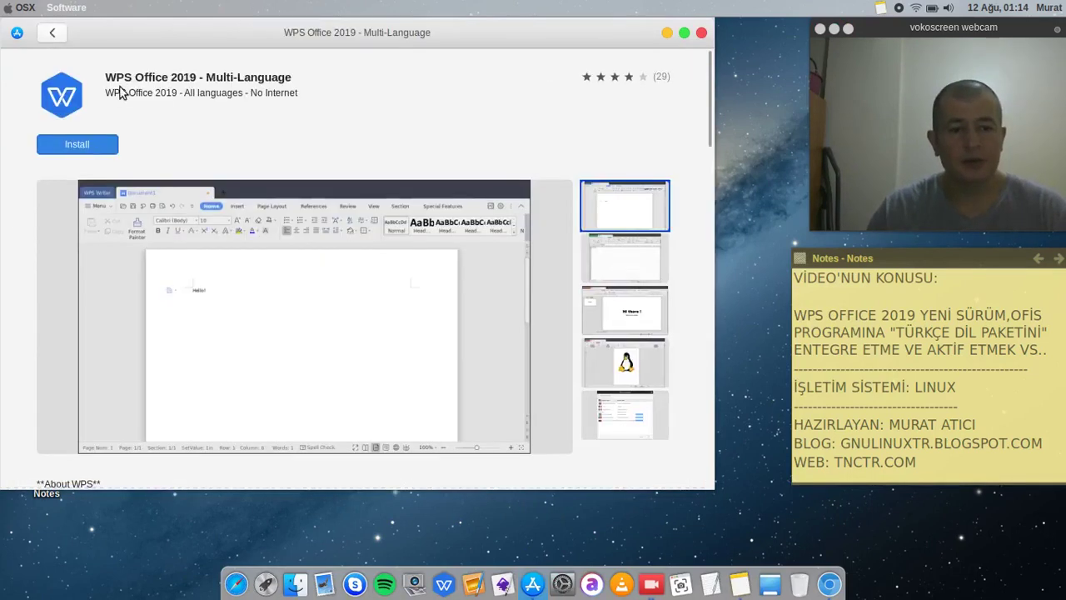
pyautogui.click(53, 34)
# Step: Find Synaptic Package Manager among the system applications without launching it
pyautogui.click(23, 8)
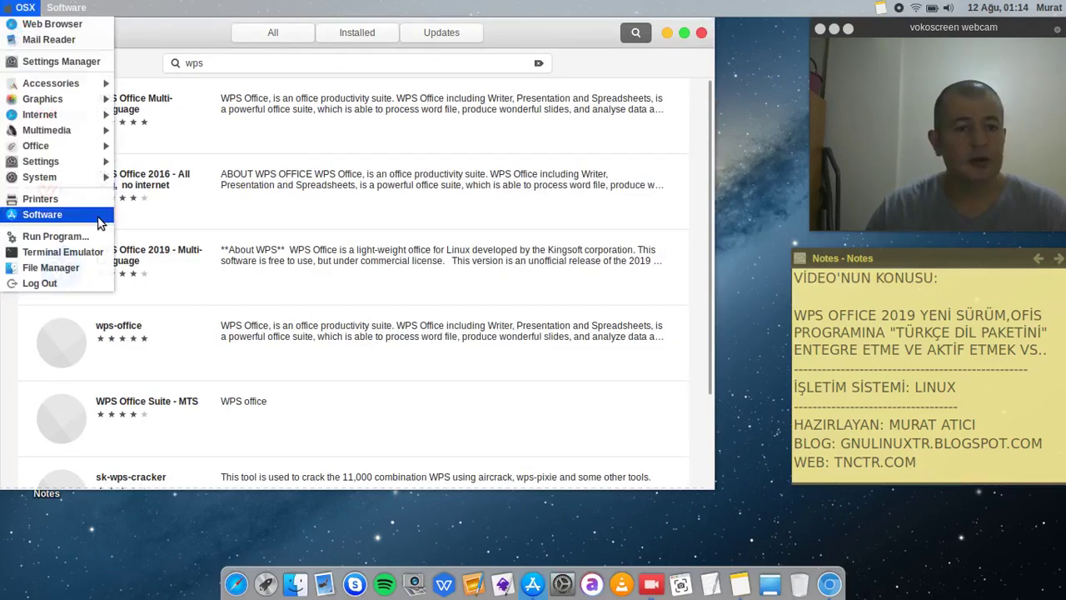
pyautogui.moveTo(71, 182)
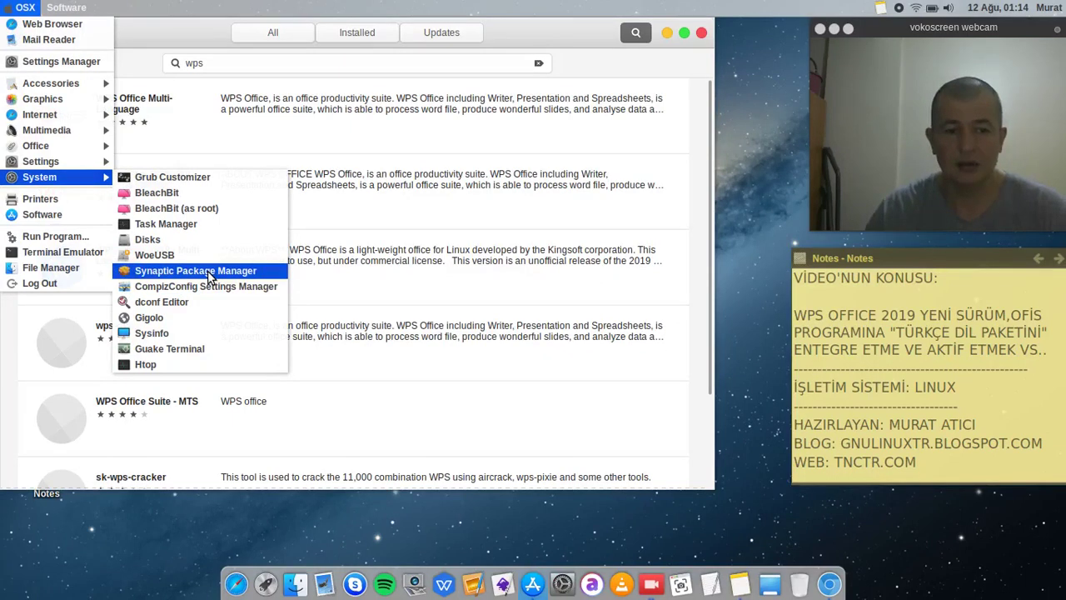
pyautogui.click(122, 42)
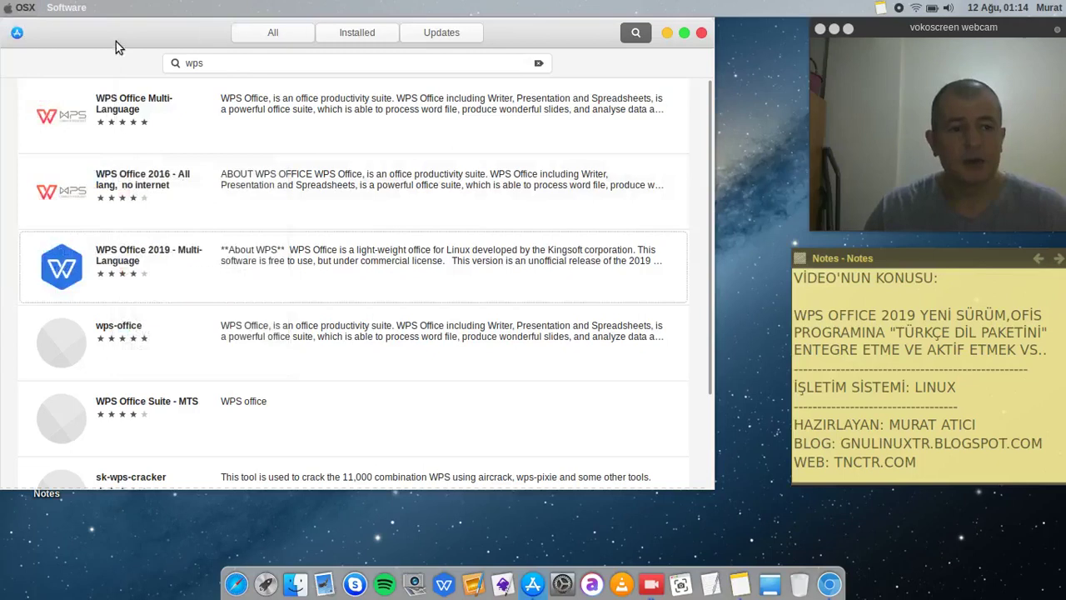
# Step: Bring up the WPS package page once more, then clear the desktop by minimizing the browser and the Software store
pyautogui.moveTo(122, 42); pyautogui.dragTo(186, 75)
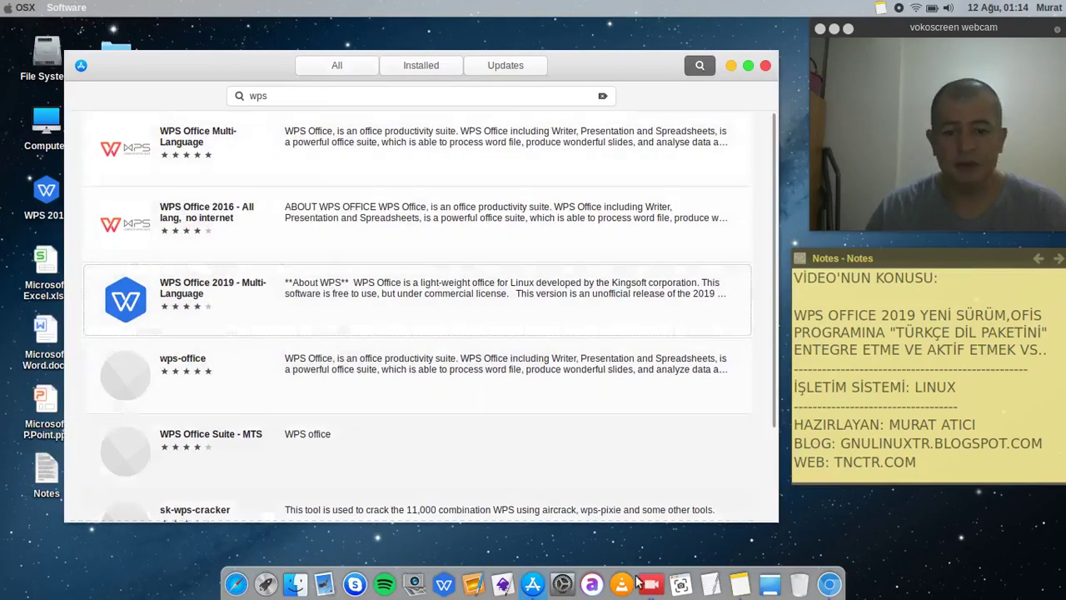
pyautogui.click(818, 576)
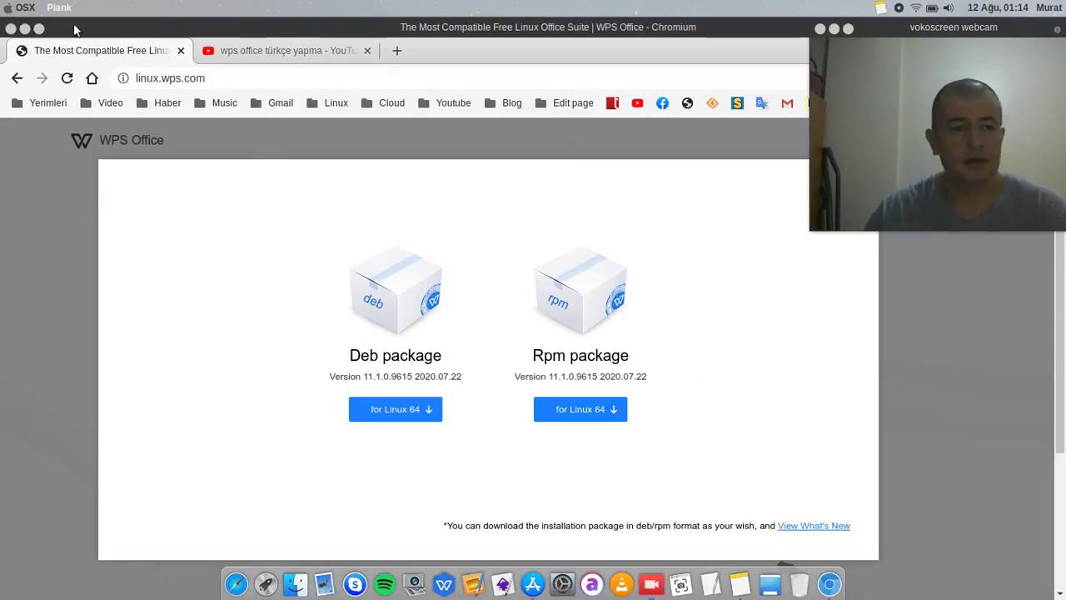
pyautogui.click(38, 30)
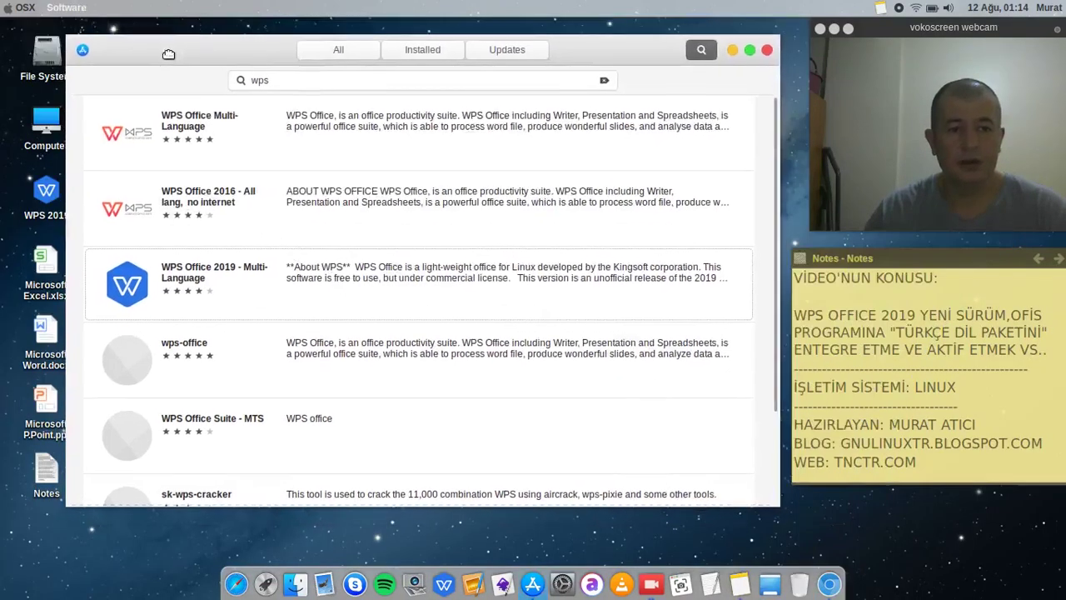
pyautogui.click(731, 46)
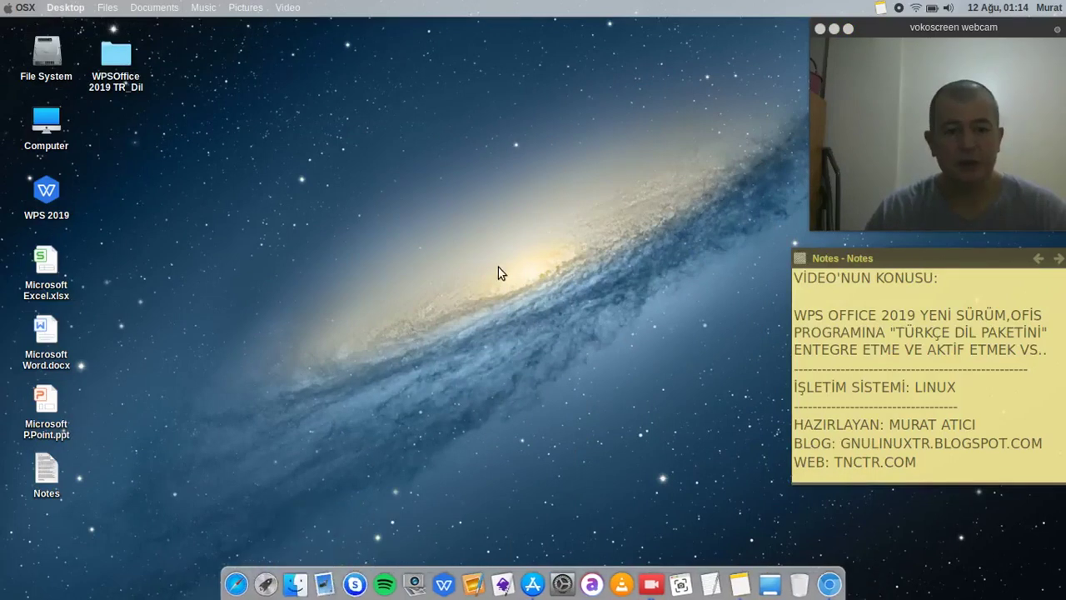
# Step: Switch to the file manager, open the Downloads folder, and start a terminal there, moved toward the middle of the desktop
pyautogui.press('super+e')
pyautogui.doubleClick(289, 107)
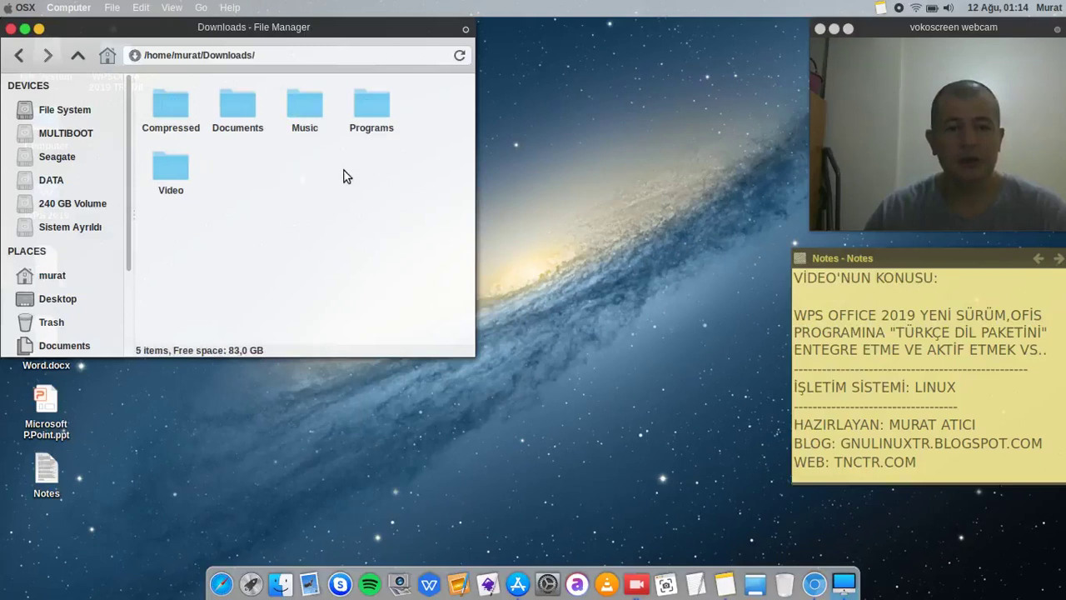
pyautogui.rightClick(338, 174)
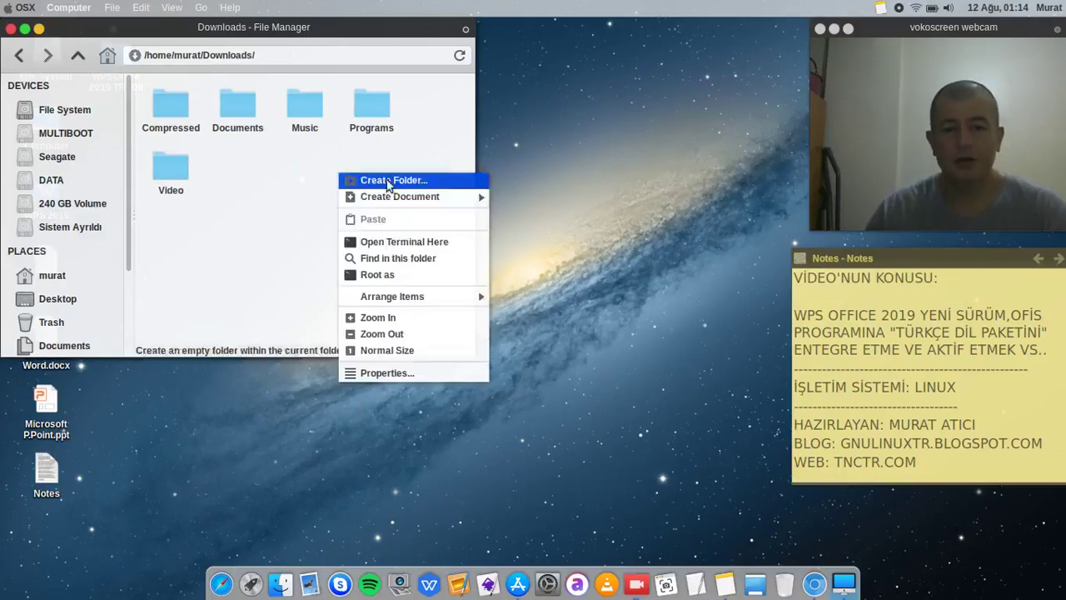
pyautogui.click(472, 241)
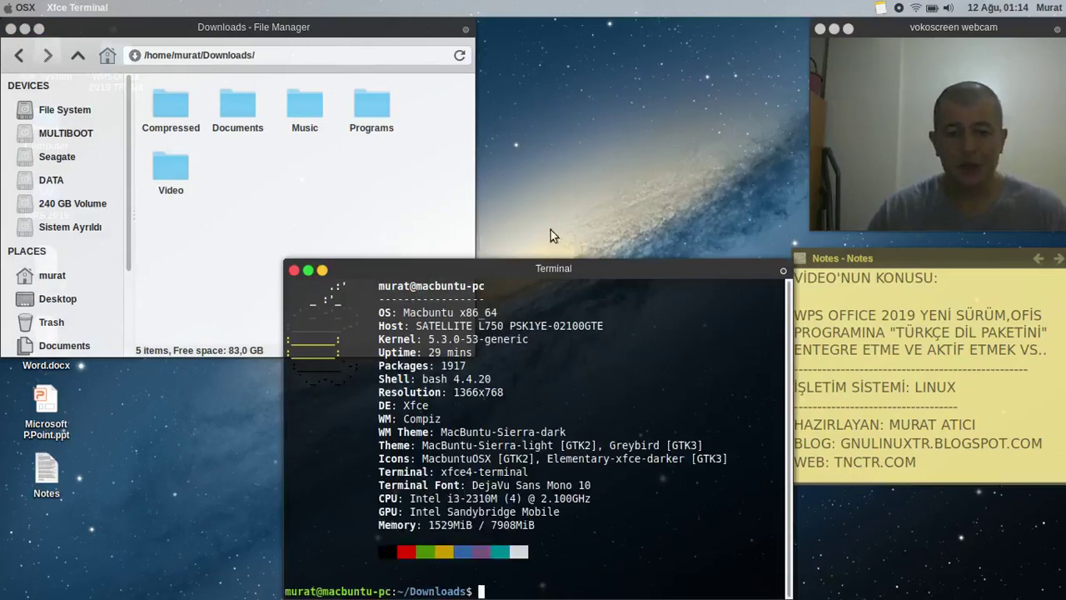
pyautogui.moveTo(541, 272); pyautogui.dragTo(524, 135)
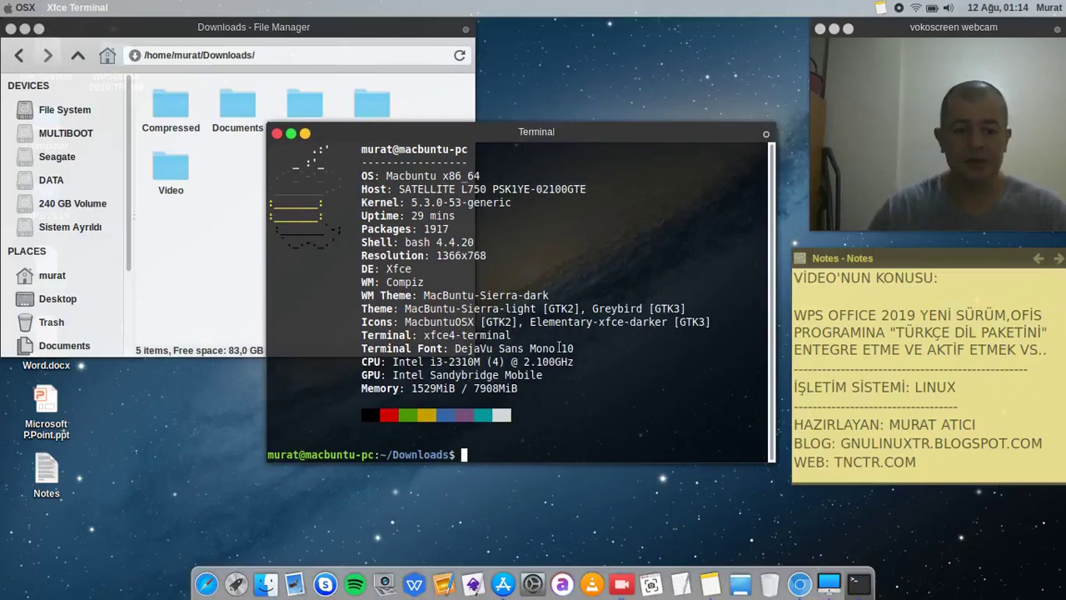
# Step: Run the install command "sudo dpkg -i" without a package in the terminal, and close the terminal and the Downloads window
pyautogui.write('sudo ')
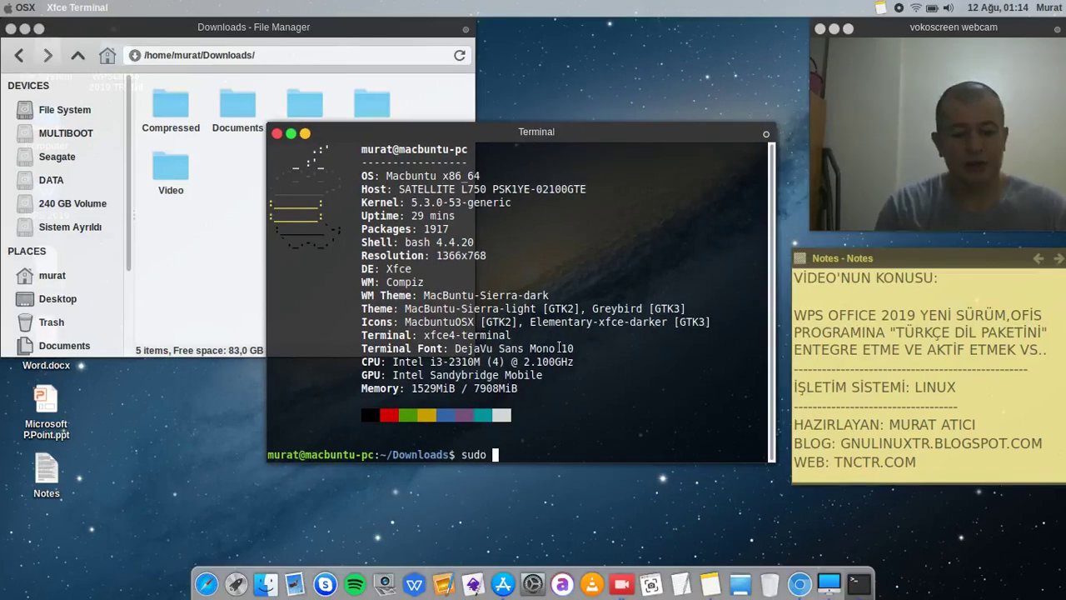
pyautogui.write('dpk')
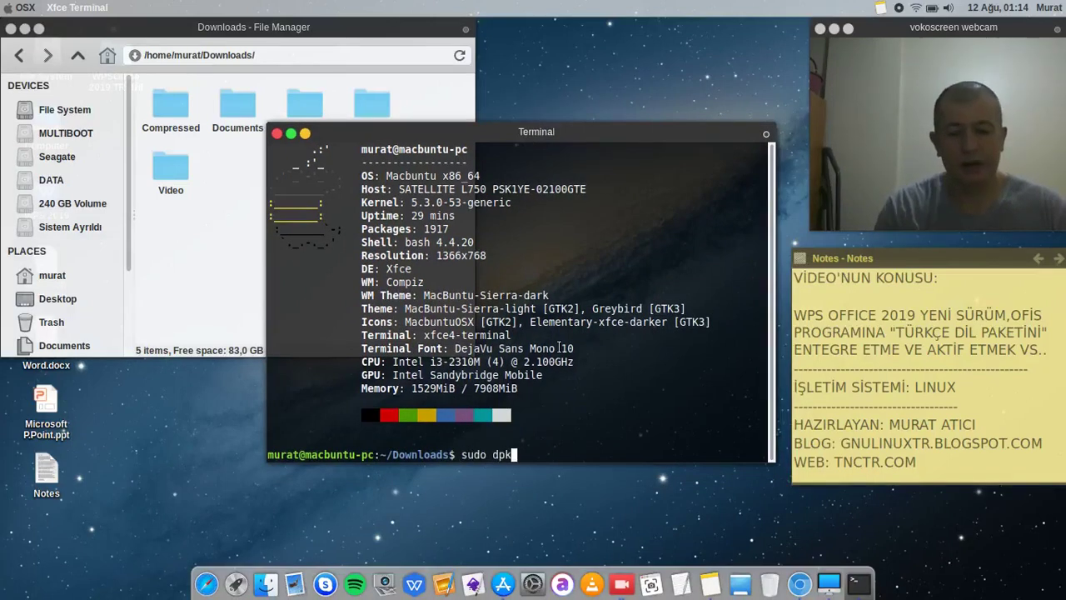
pyautogui.write('g ')
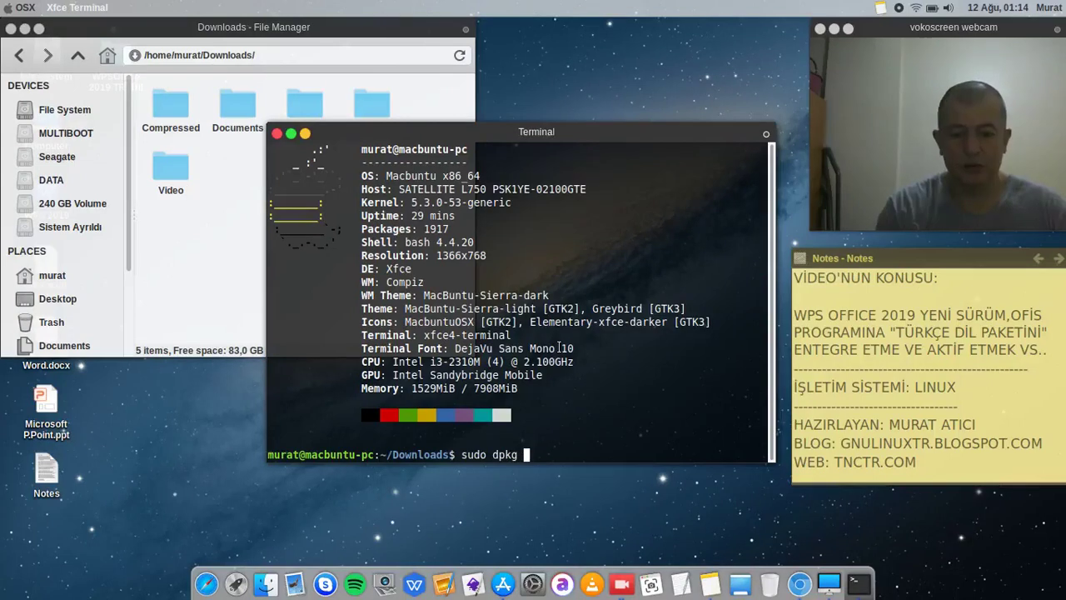
pyautogui.write('-i')
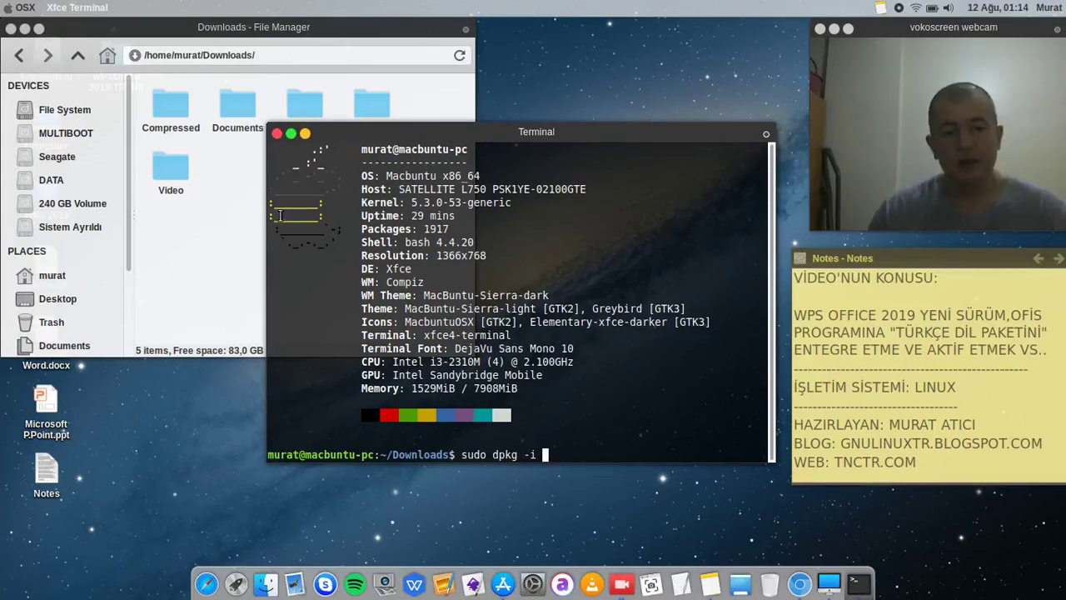
pyautogui.moveTo(221, 192); pyautogui.dragTo(641, 374)
pyautogui.click(641, 374)
pyautogui.press('Return')
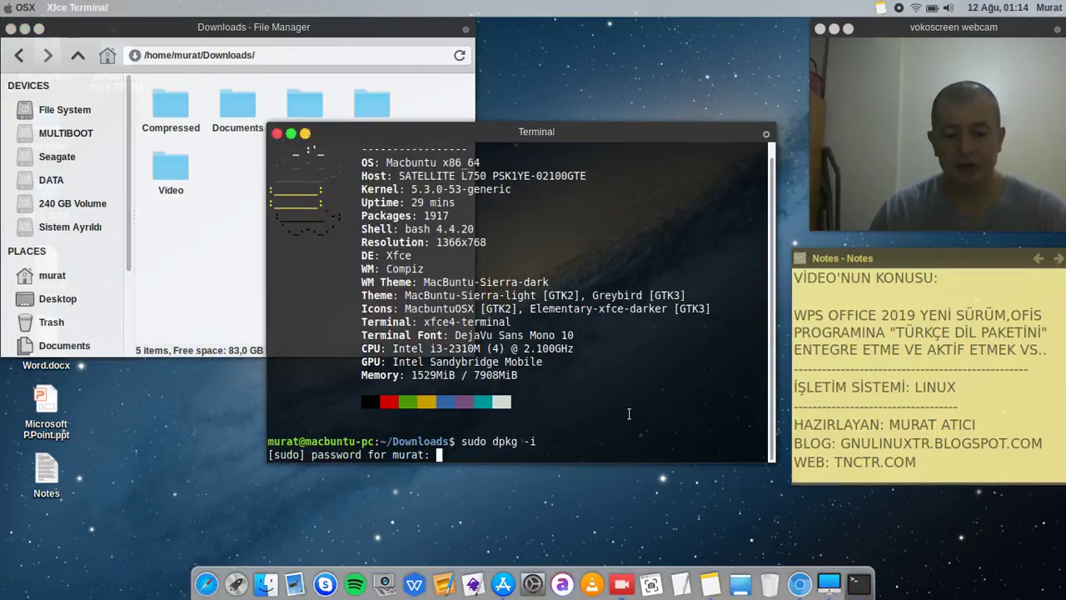
pyautogui.click(277, 136)
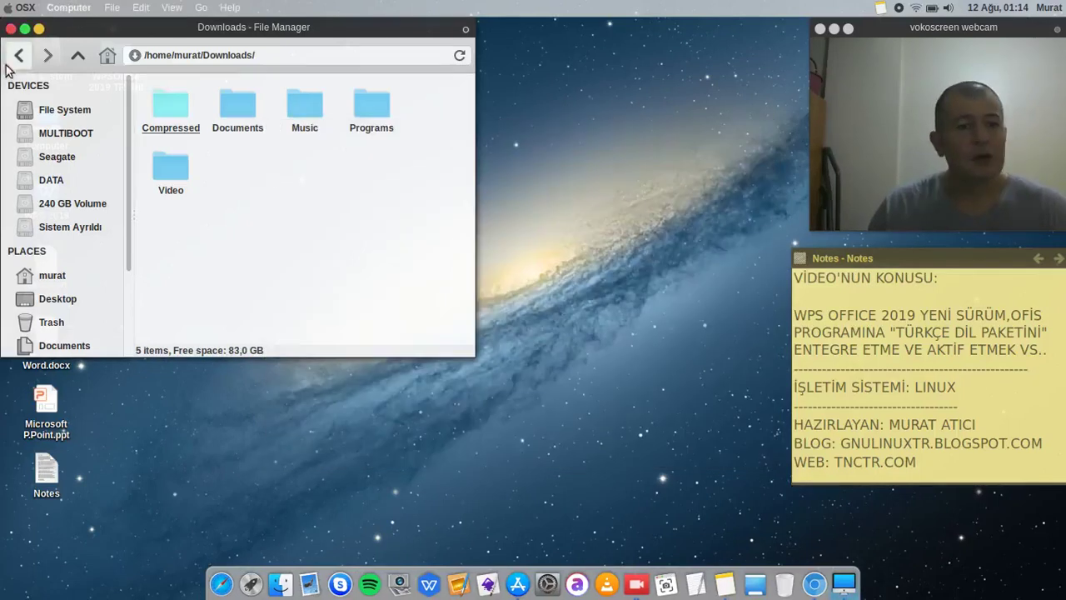
pyautogui.click(11, 28)
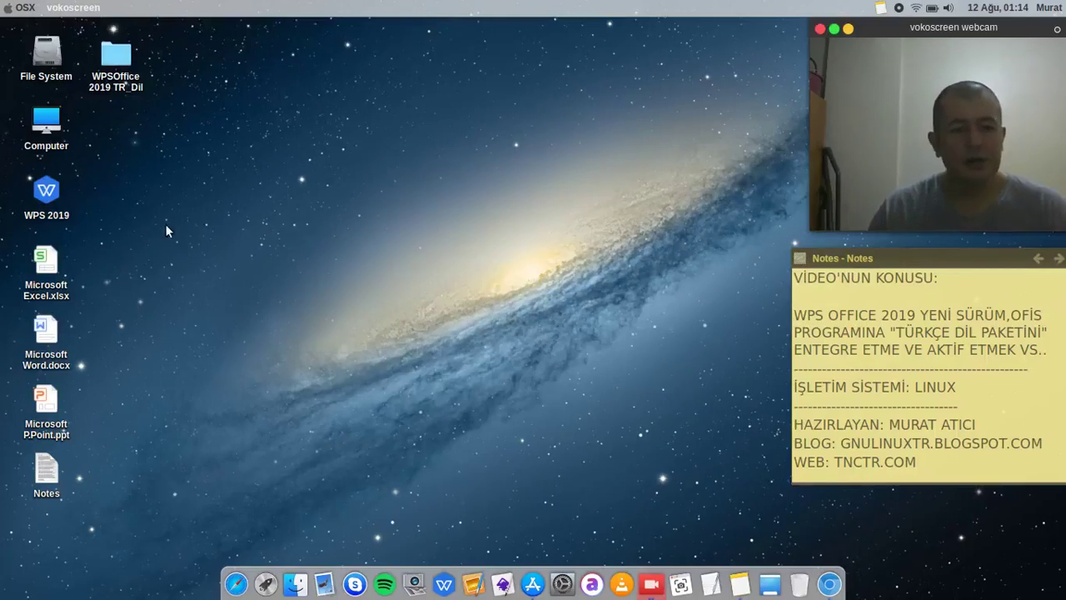
# Step: Launch WPS 2019 from the desktop and accept its license and privacy agreement
pyautogui.doubleClick(45, 196)
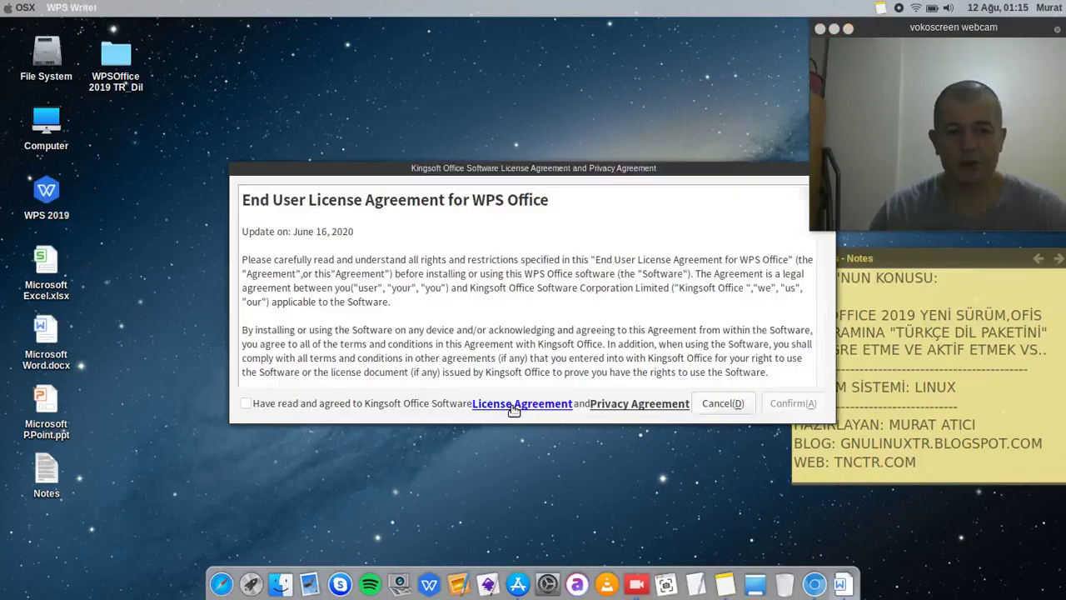
pyautogui.click(331, 405)
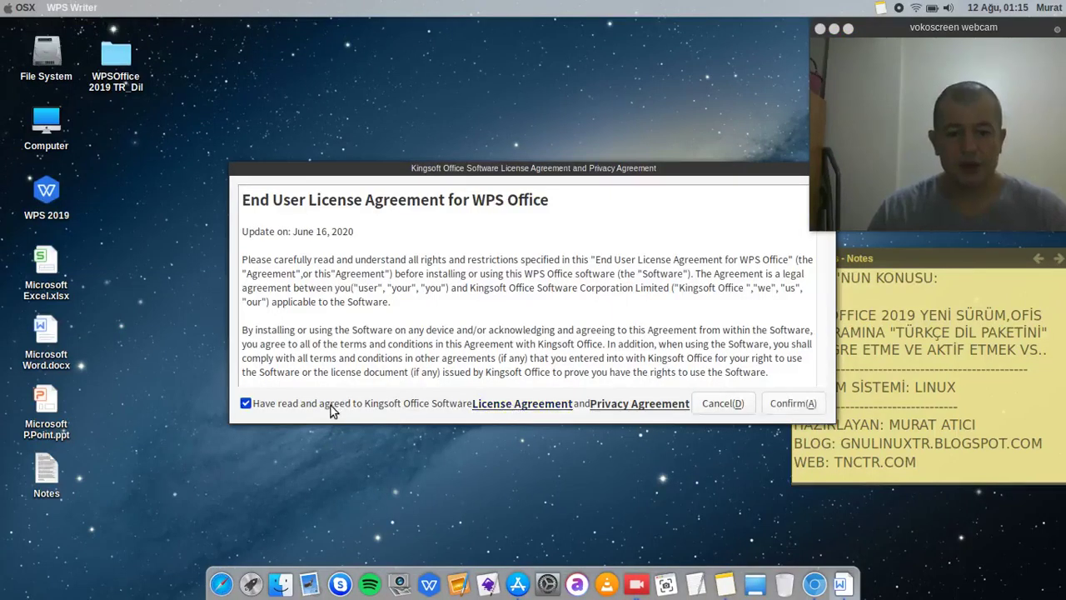
pyautogui.click(798, 404)
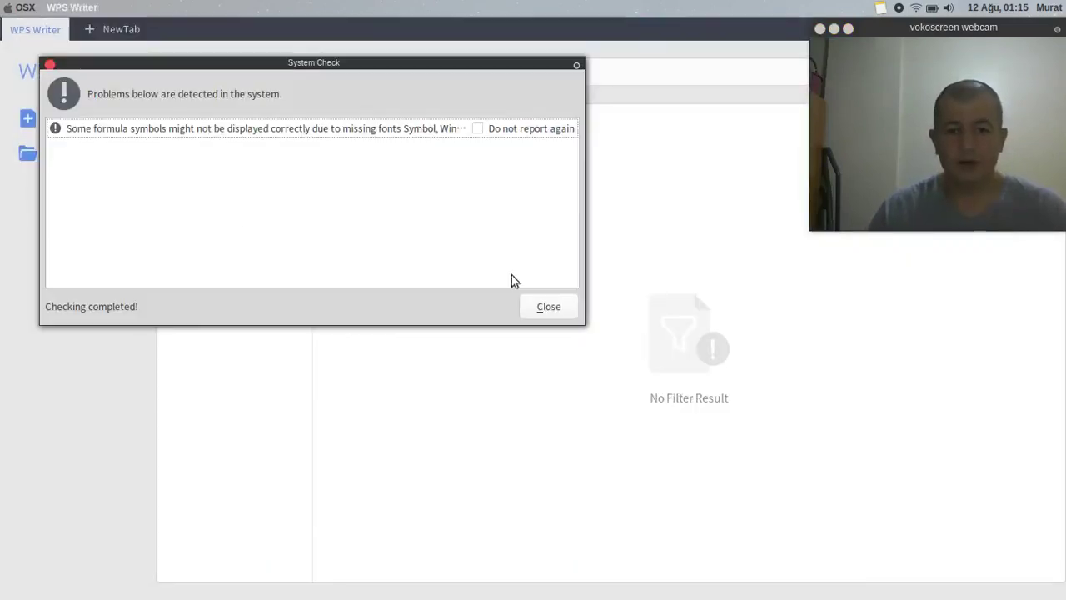
# Step: Stop System Check from reporting the missing formula symbol fonts again, and close WPS Office
pyautogui.click(477, 130)
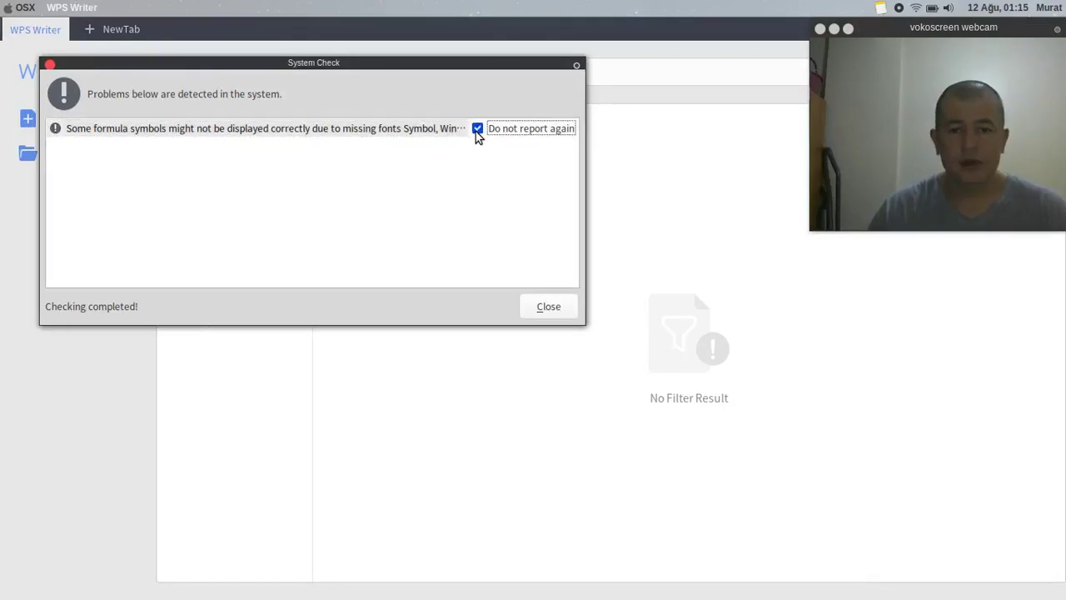
pyautogui.click(546, 307)
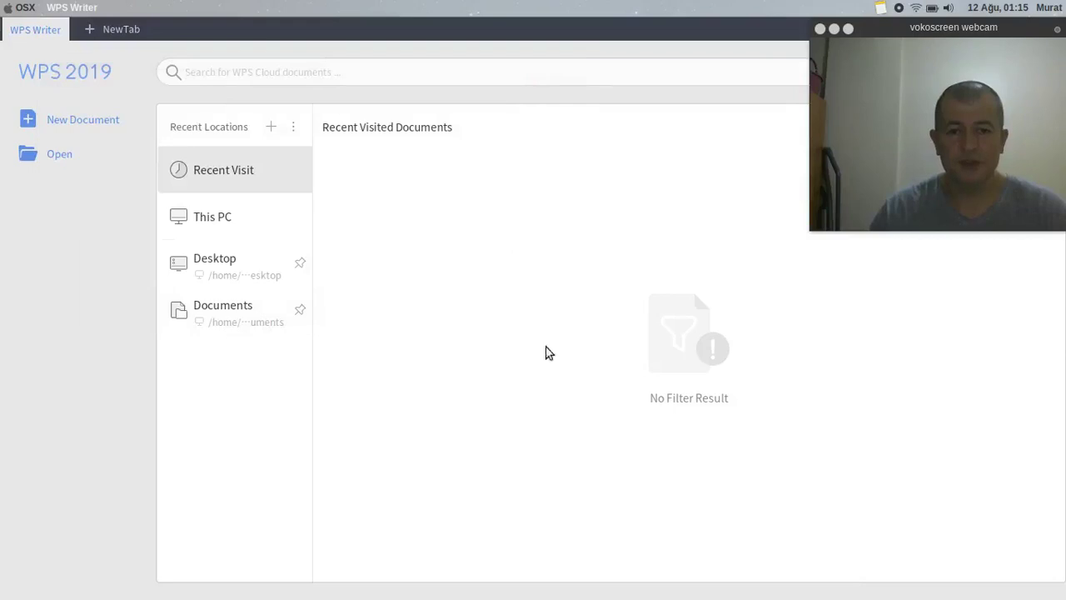
pyautogui.moveTo(882, 30); pyautogui.dragTo(881, 198)
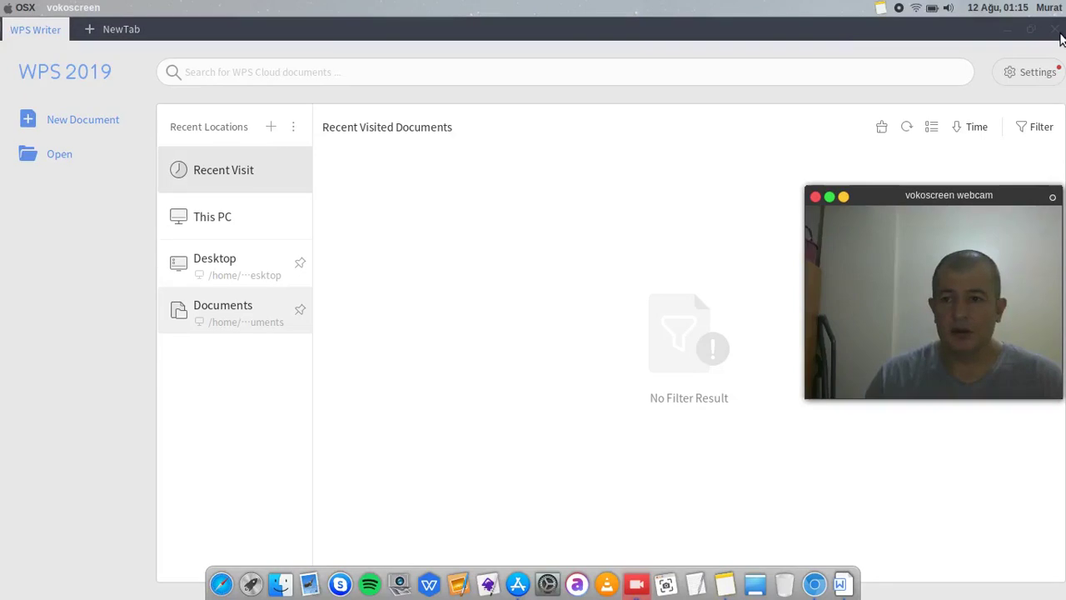
pyautogui.click(1058, 33)
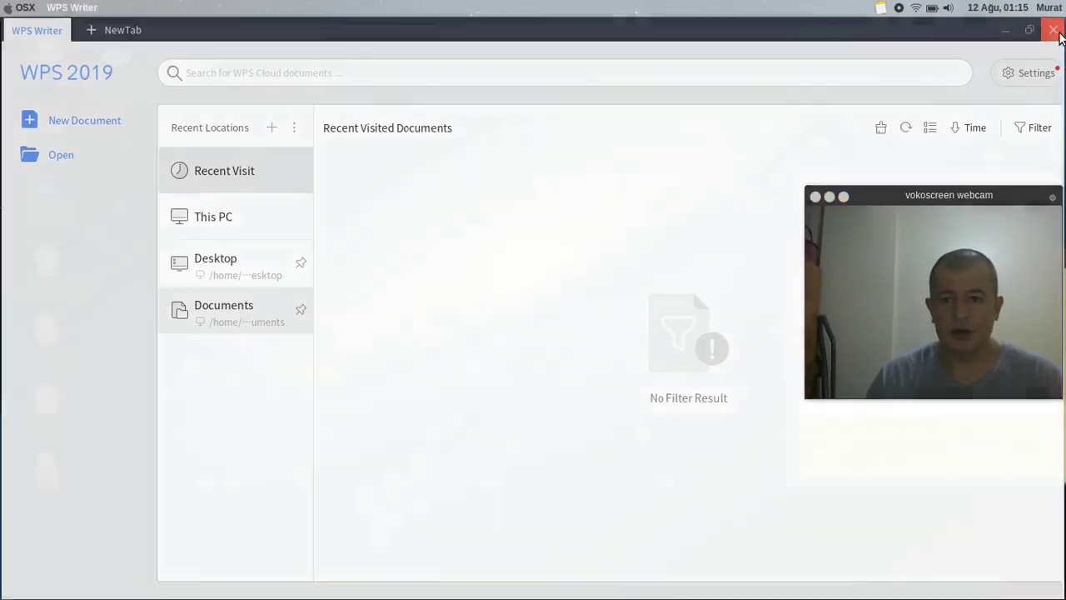
pyautogui.moveTo(928, 201); pyautogui.dragTo(933, 40)
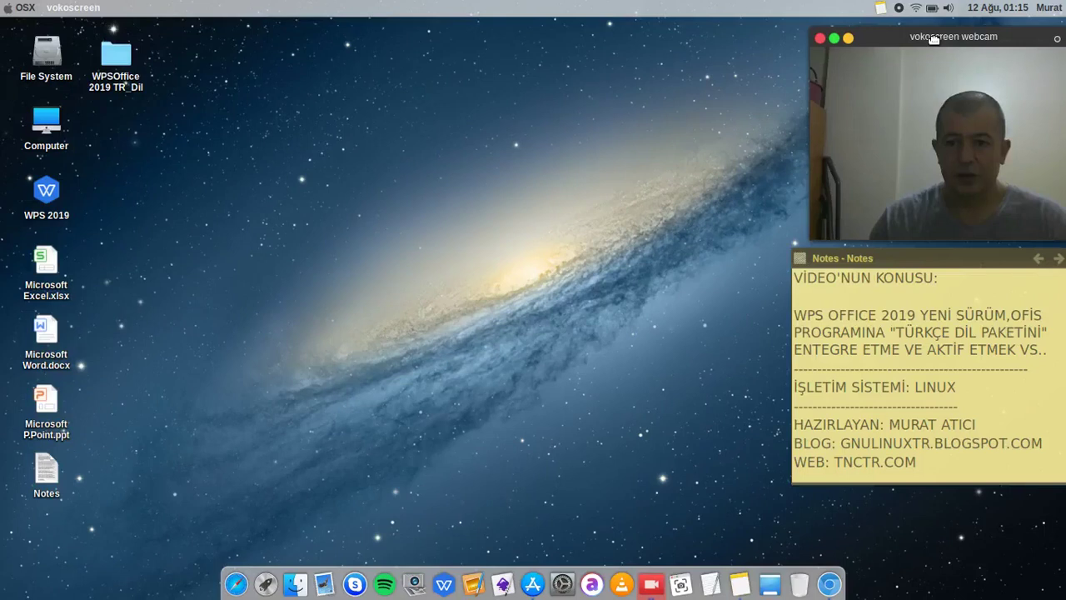
# Step: Open the WPSOffice 2019 TR_Dil folder on the desktop and copy its office6 folder
pyautogui.doubleClick(129, 89)
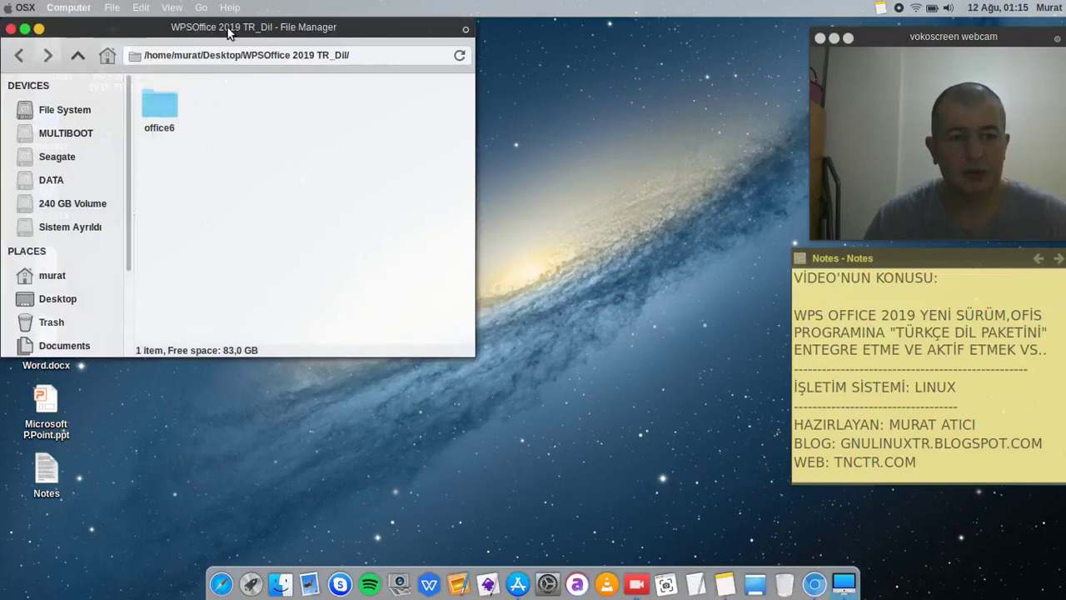
pyautogui.moveTo(229, 31); pyautogui.dragTo(446, 33)
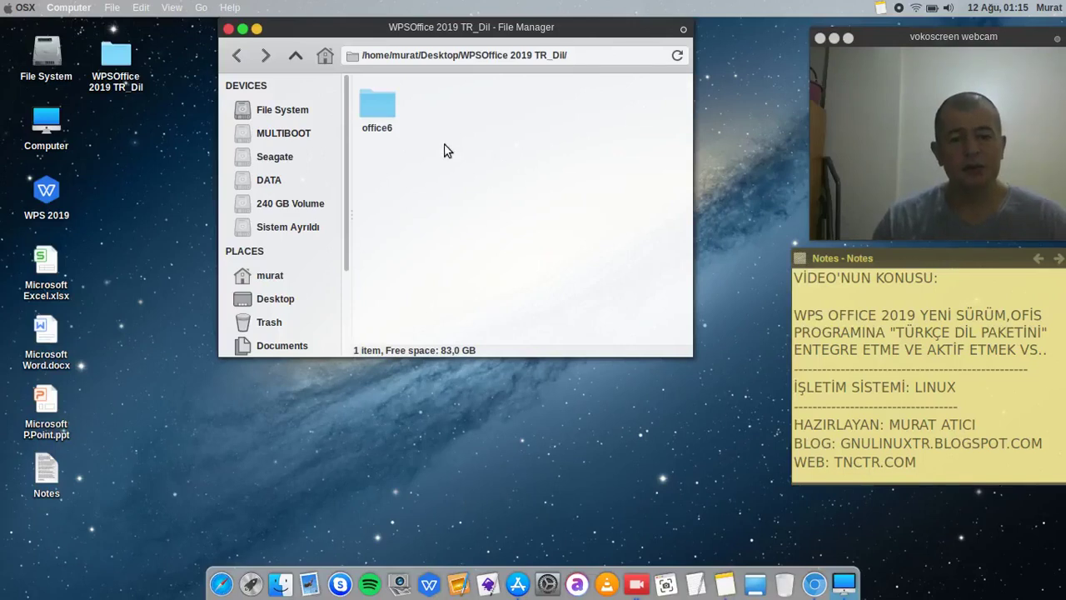
pyautogui.click(386, 114)
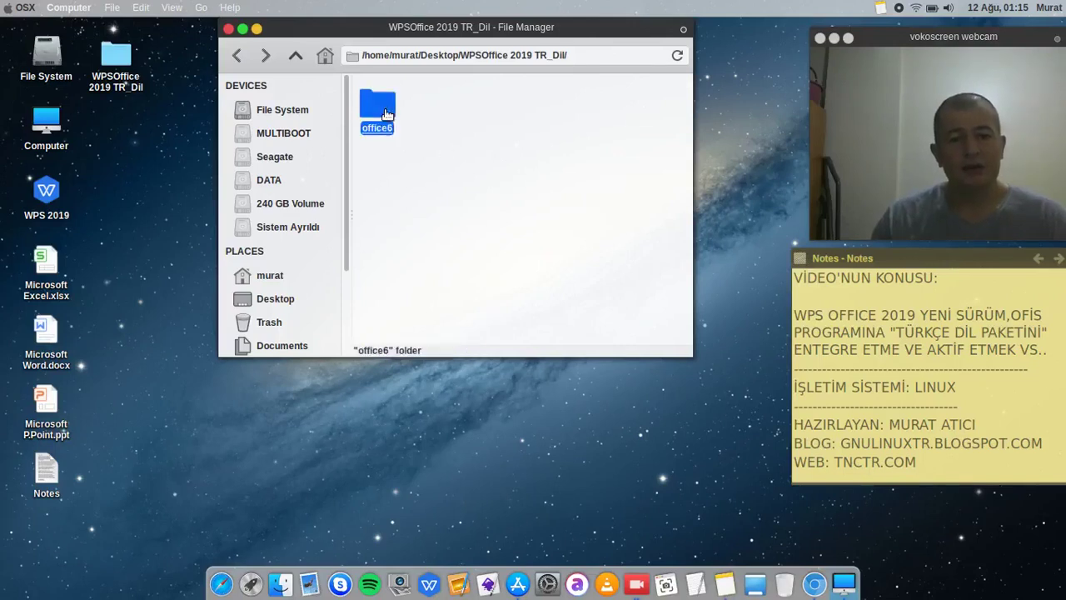
pyautogui.rightClick(385, 111)
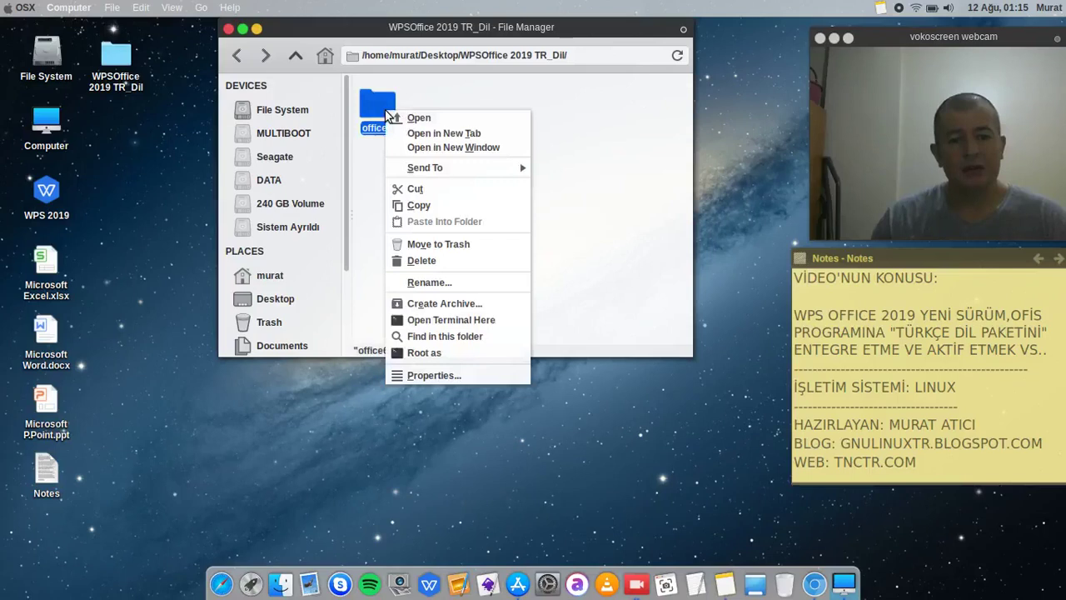
pyautogui.click(426, 205)
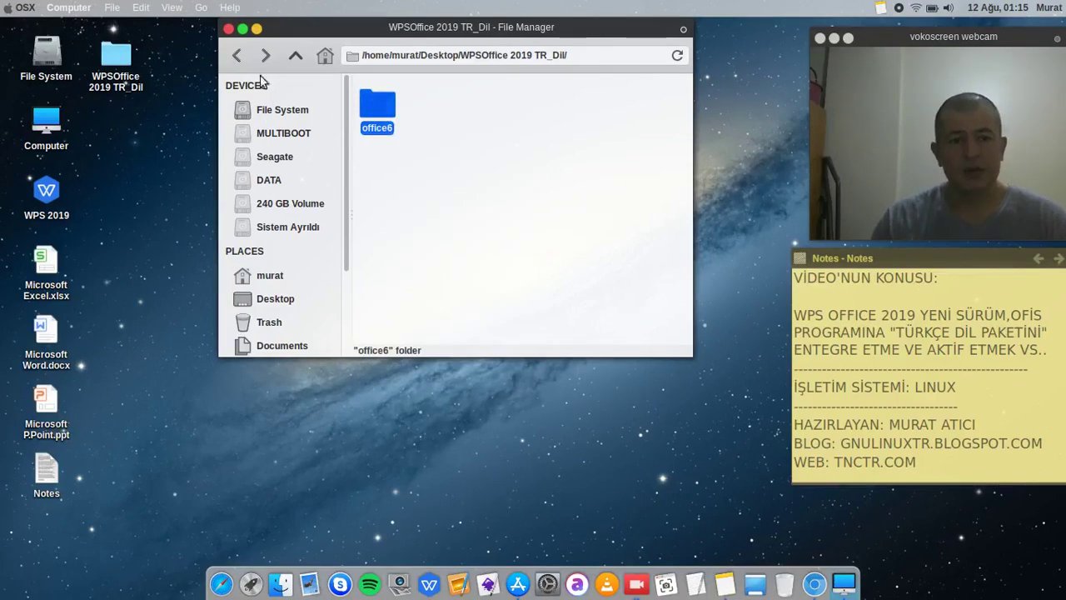
# Step: Browse the file system to the WPS Office installation folder /opt/kingsoft/wps-office
pyautogui.click(304, 111)
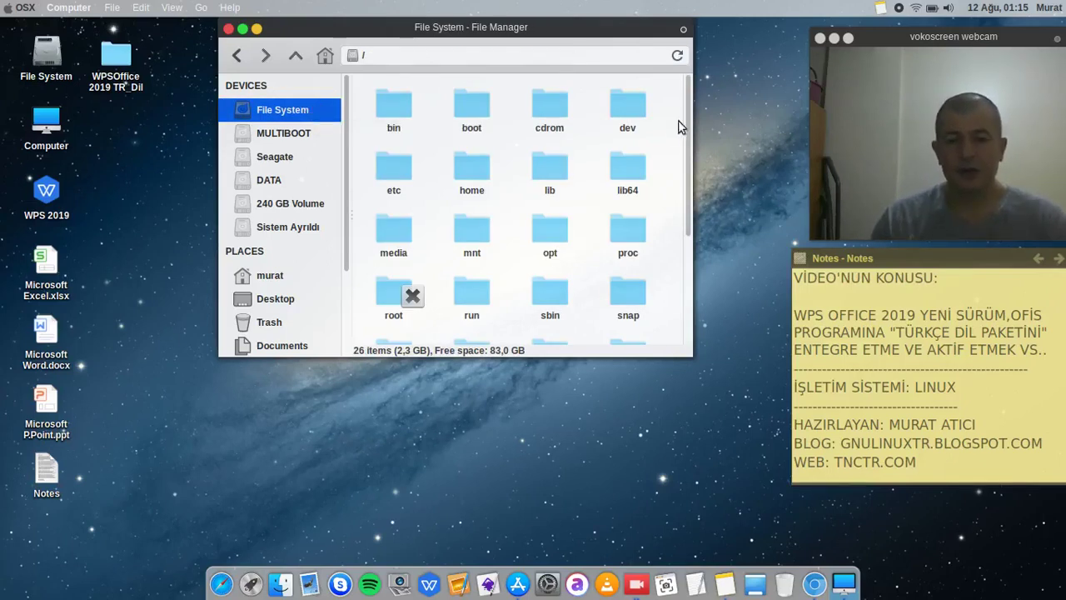
pyautogui.scroll(-2, 678, 130)
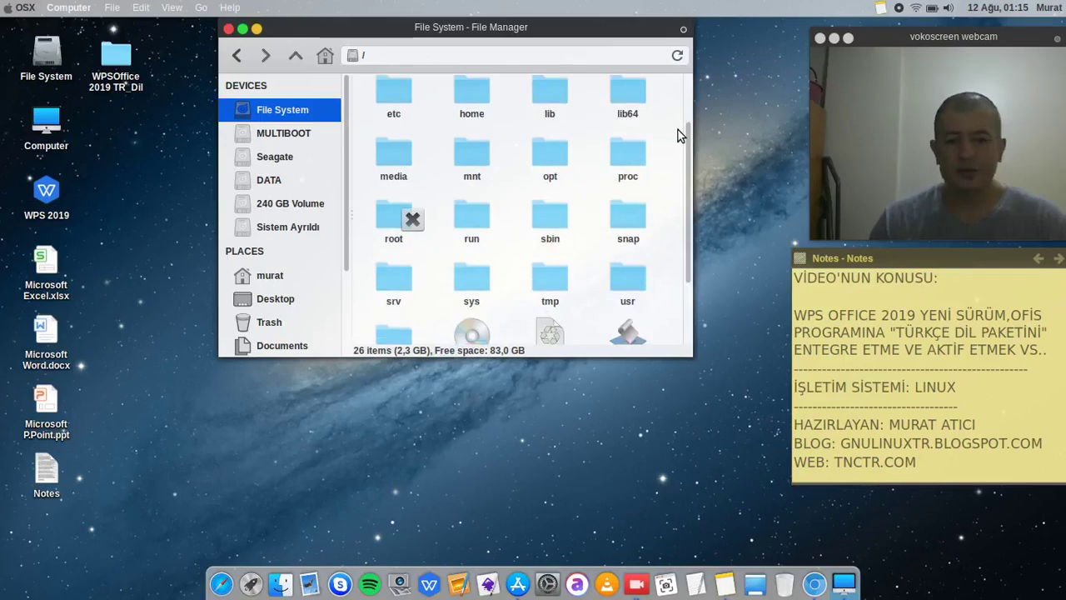
pyautogui.scroll(-1, 678, 129)
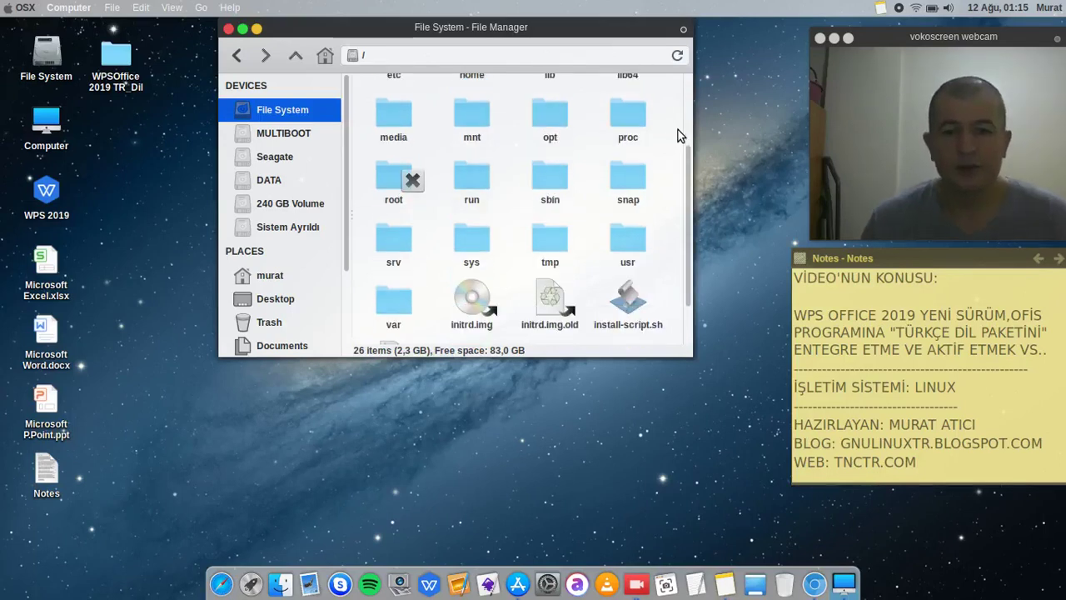
pyautogui.scroll(3, 678, 134)
pyautogui.doubleClick(547, 193)
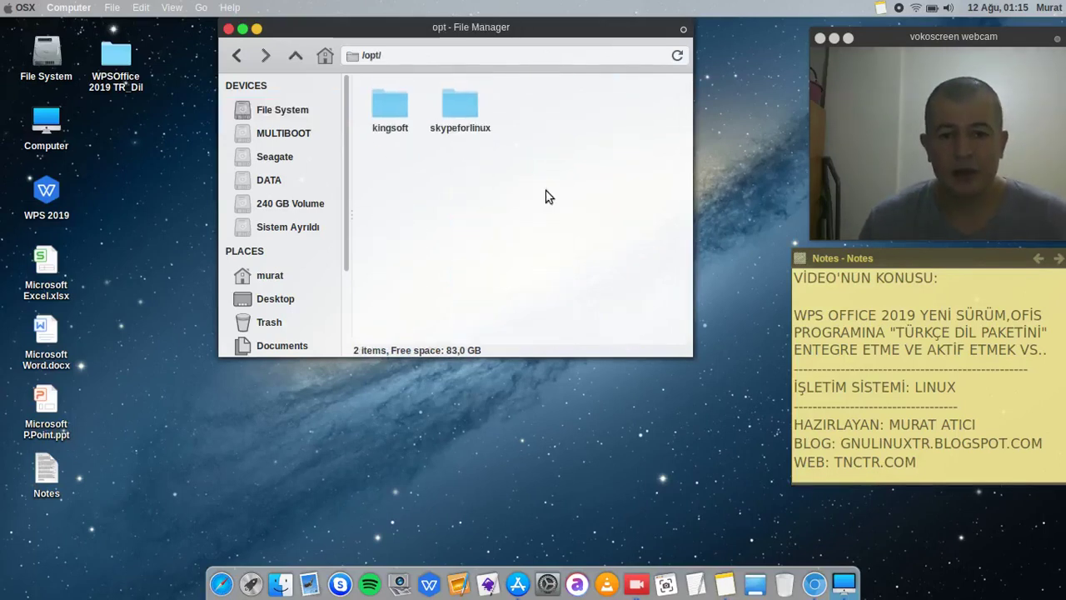
pyautogui.doubleClick(399, 134)
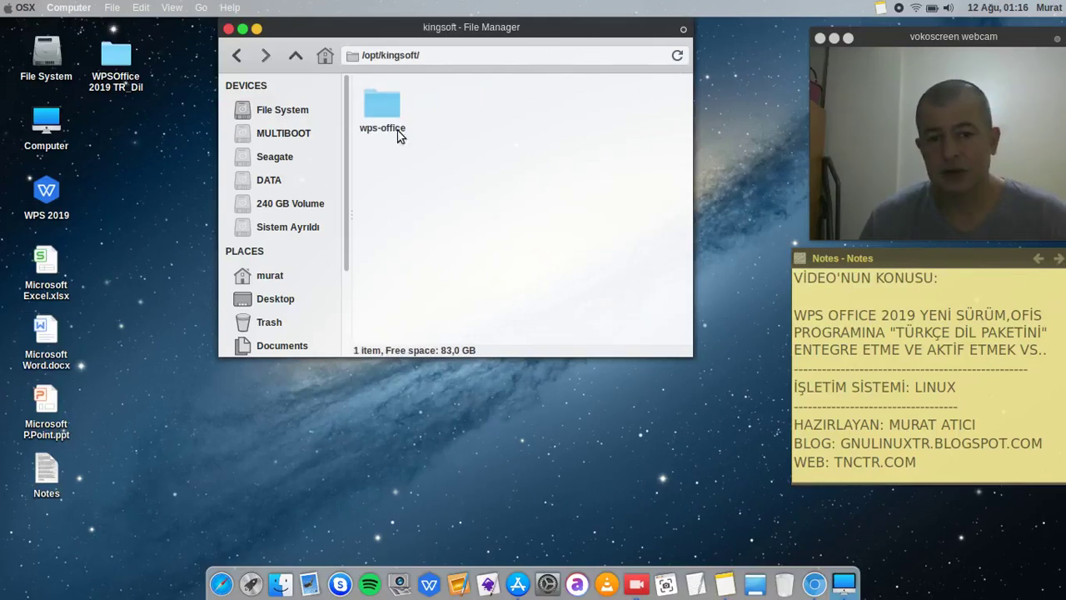
pyautogui.click(379, 132)
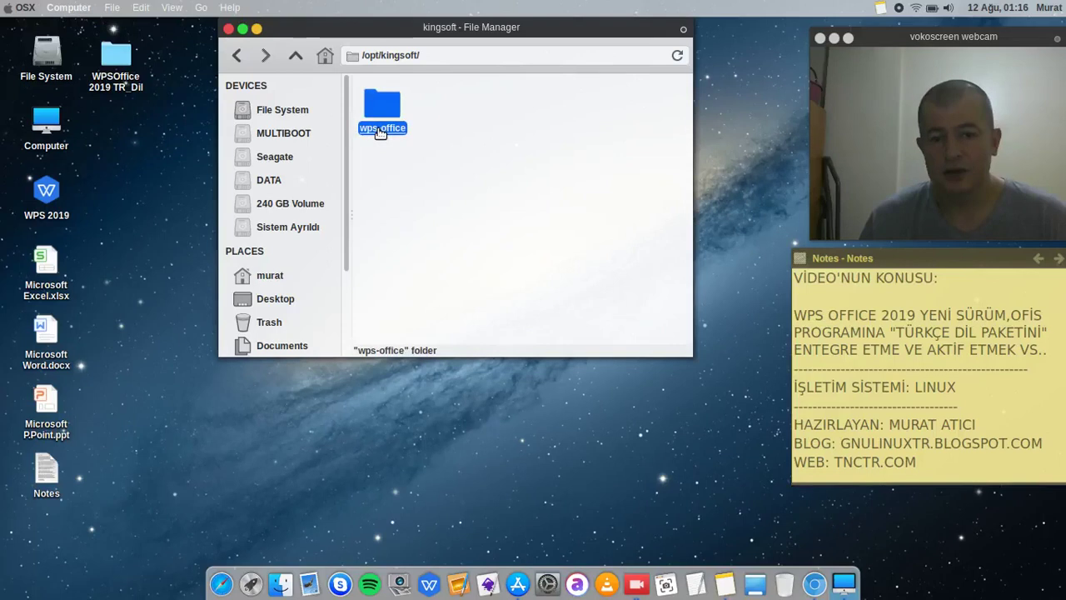
pyautogui.doubleClick(379, 131)
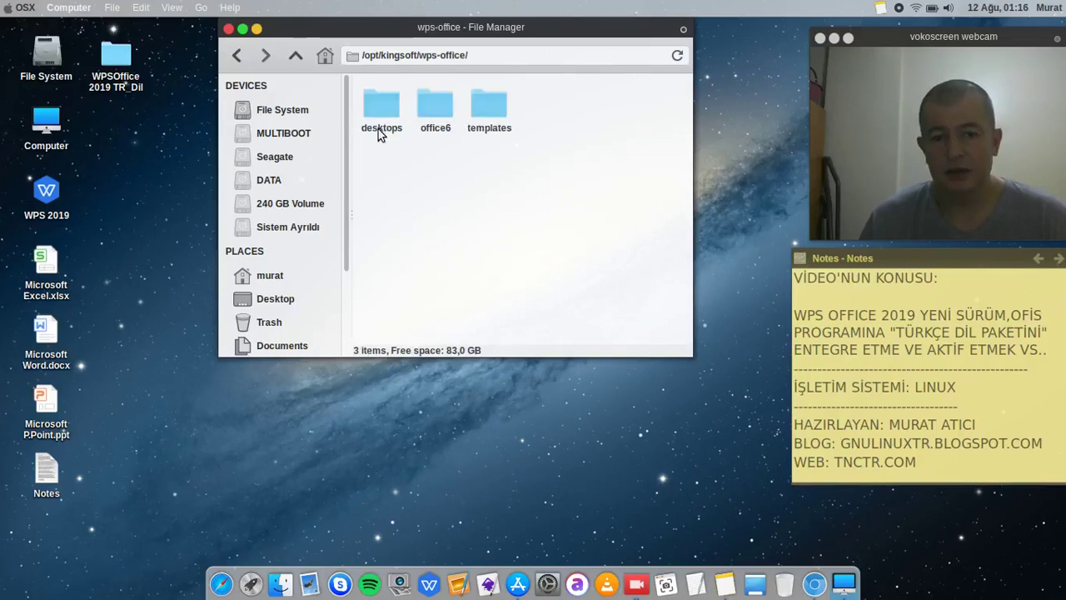
pyautogui.click(431, 136)
pyautogui.click(457, 173)
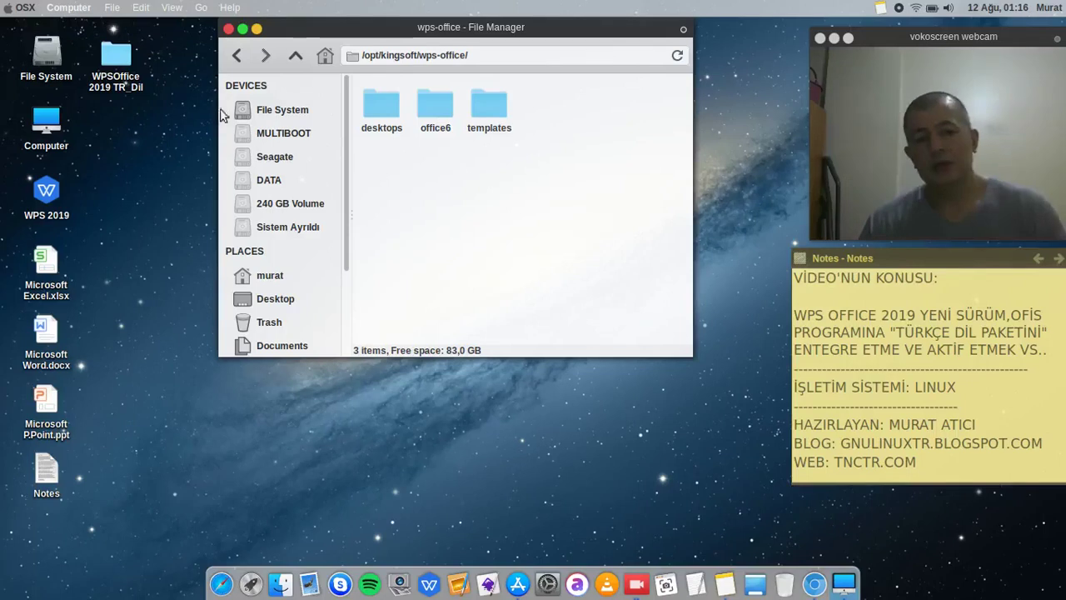
# Step: Open WPSOffice 2019 TR_Dil in a second window, and open /opt/kingsoft/wps-office as root, entering the account password to authenticate
pyautogui.click(125, 83)
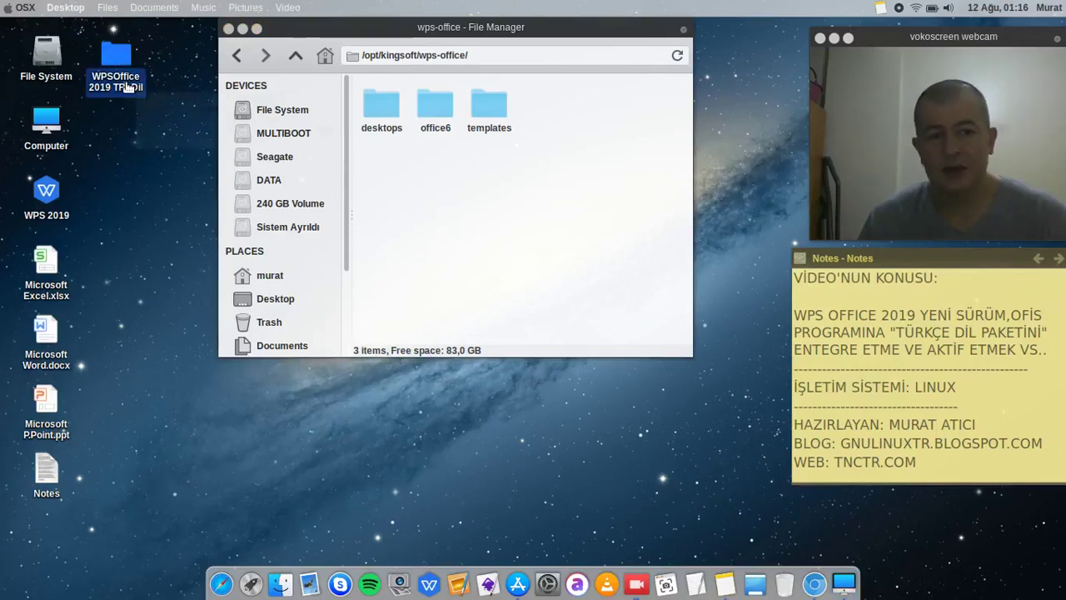
pyautogui.doubleClick(127, 87)
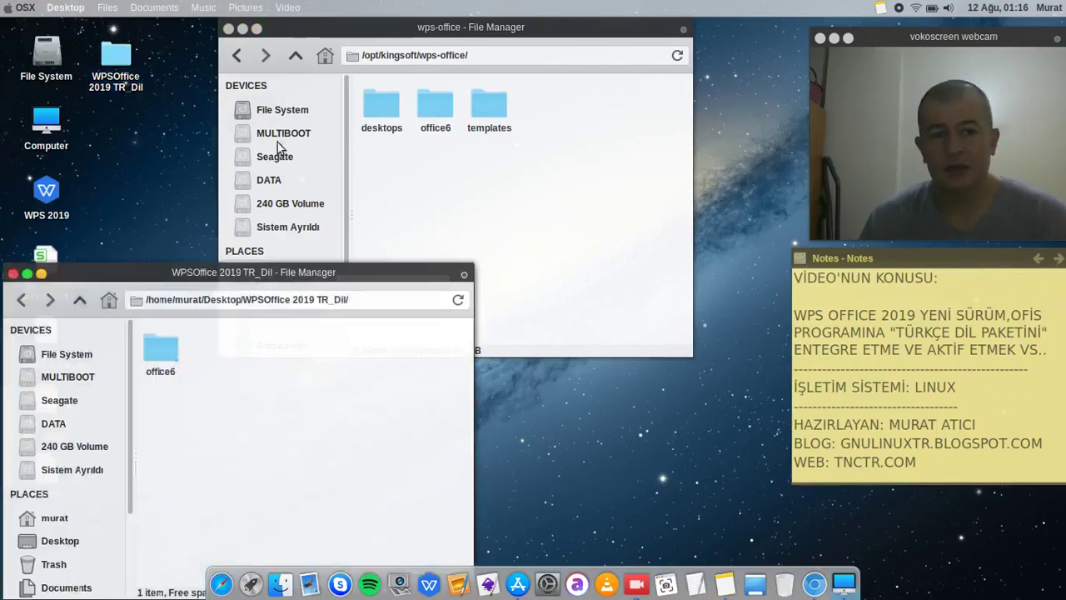
pyautogui.click(539, 204)
pyautogui.rightClick(538, 204)
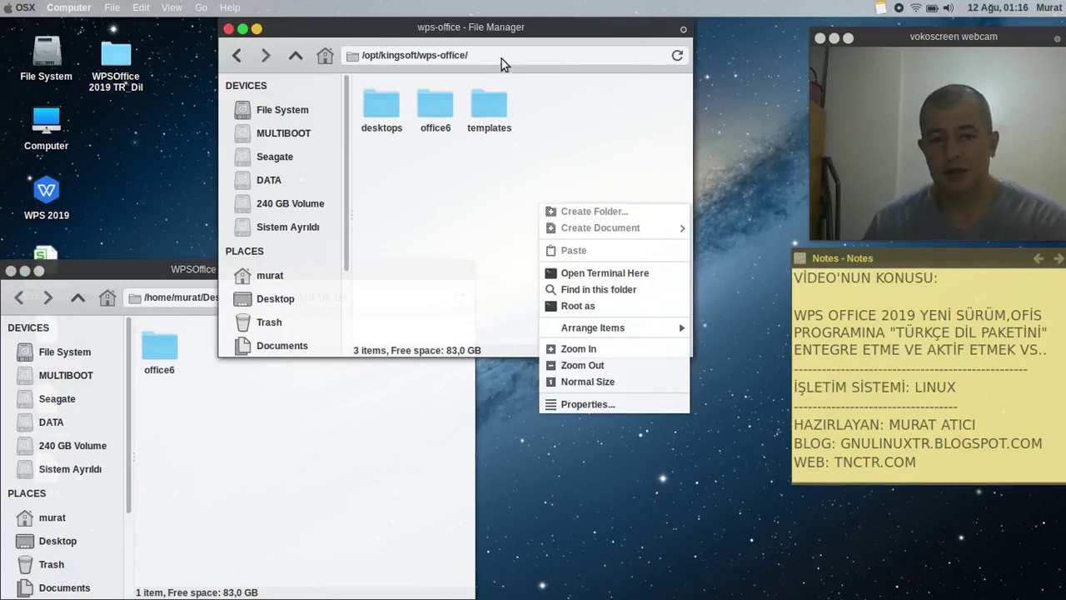
pyautogui.click(601, 307)
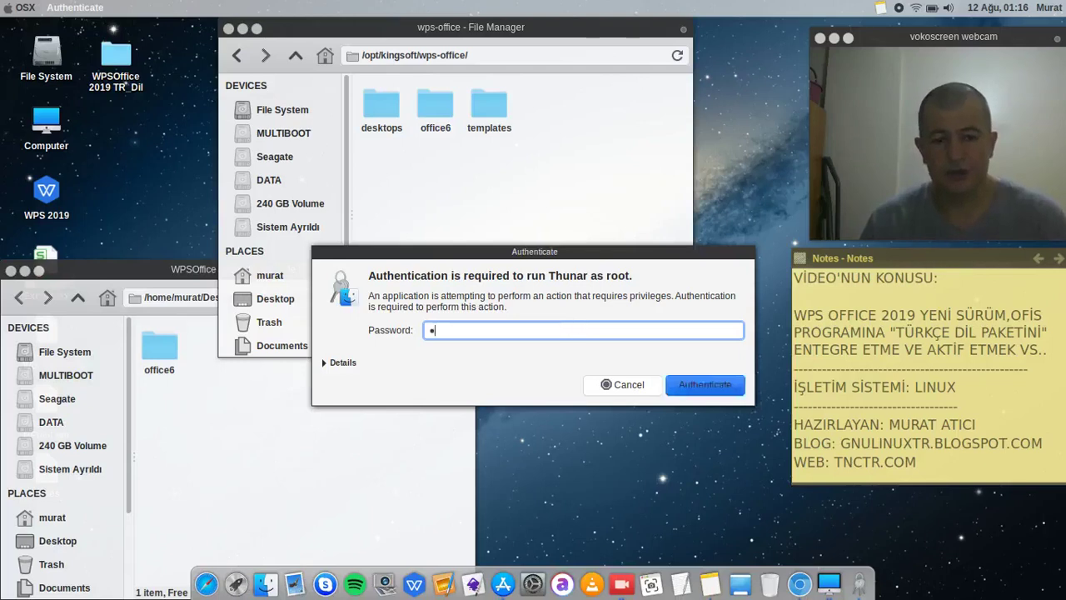
pyautogui.press('Return')
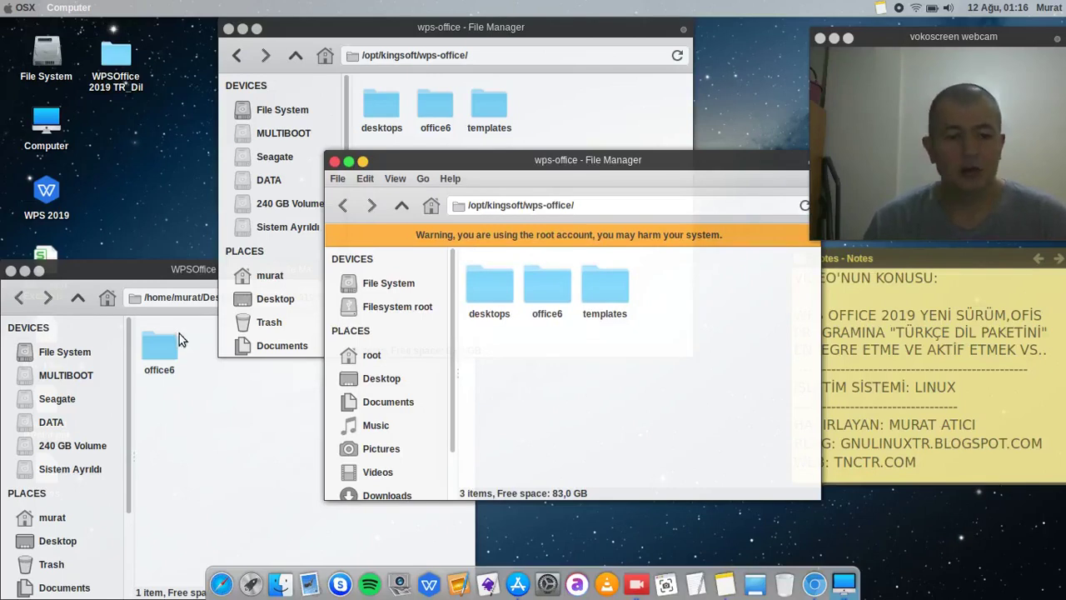
# Step: Copy the language pack's office6 folder into /opt/kingsoft/wps-office in the root window, replacing all existing files
pyautogui.click(178, 363)
pyautogui.rightClick(178, 363)
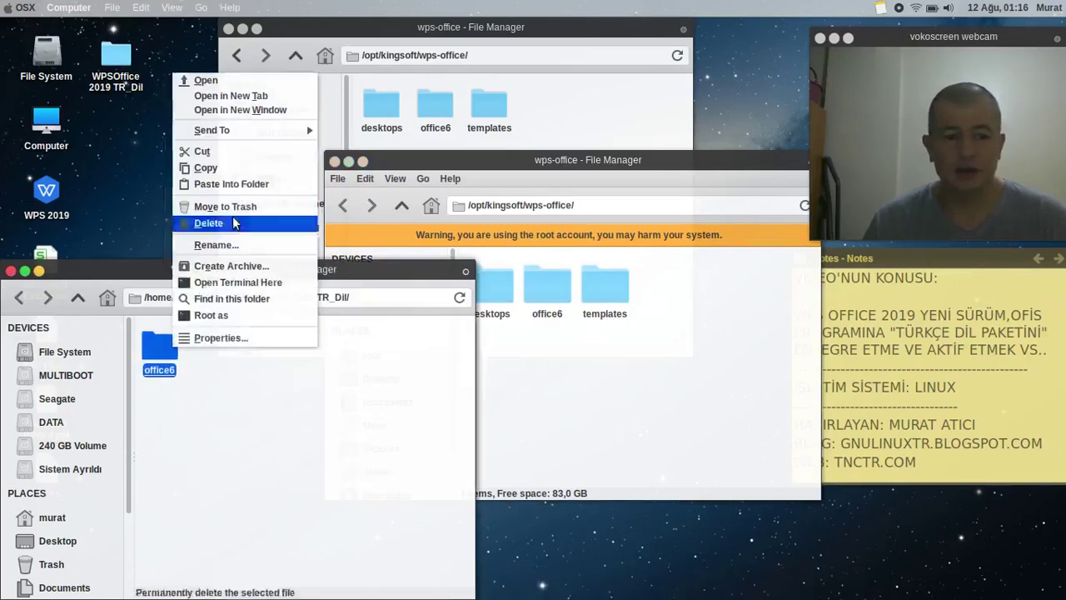
pyautogui.click(250, 167)
pyautogui.rightClick(638, 367)
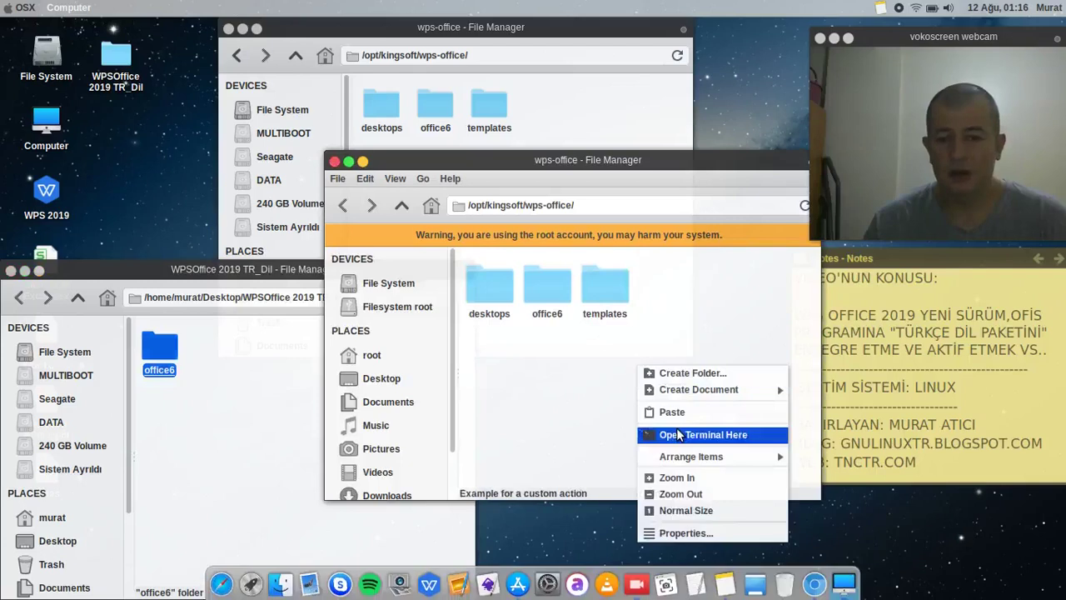
pyautogui.click(673, 412)
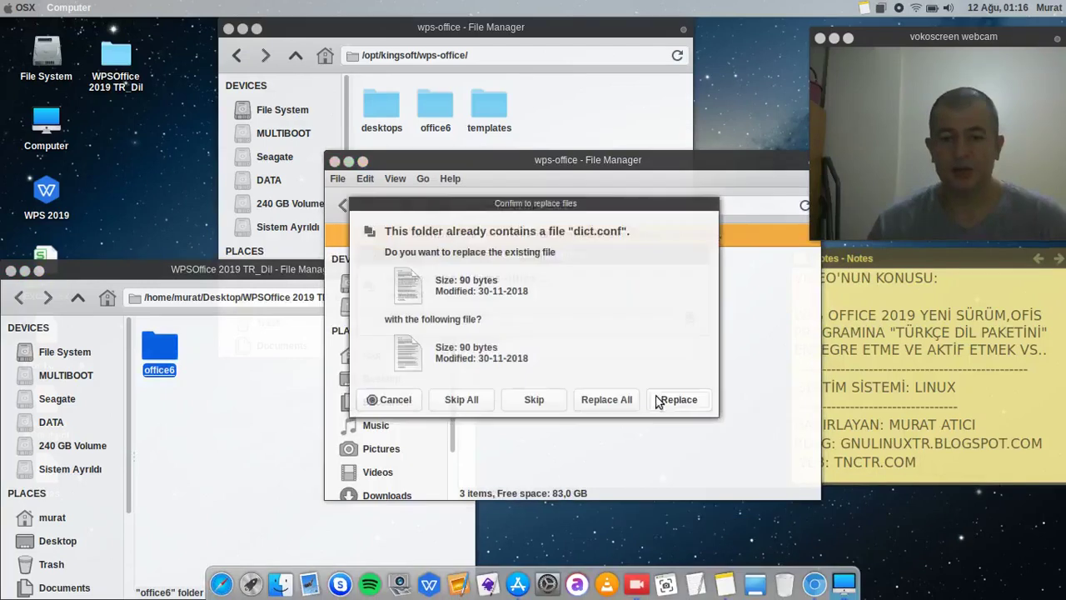
pyautogui.click(607, 401)
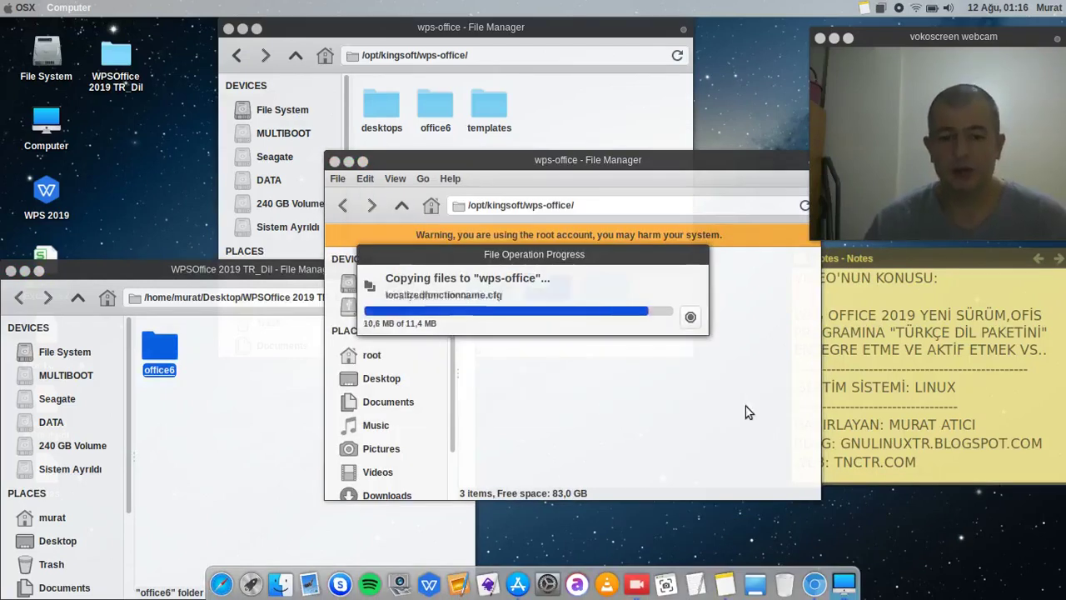
# Step: Close both wps-office file manager windows and the WPSOffice 2019 TR_Dil window
pyautogui.click(334, 160)
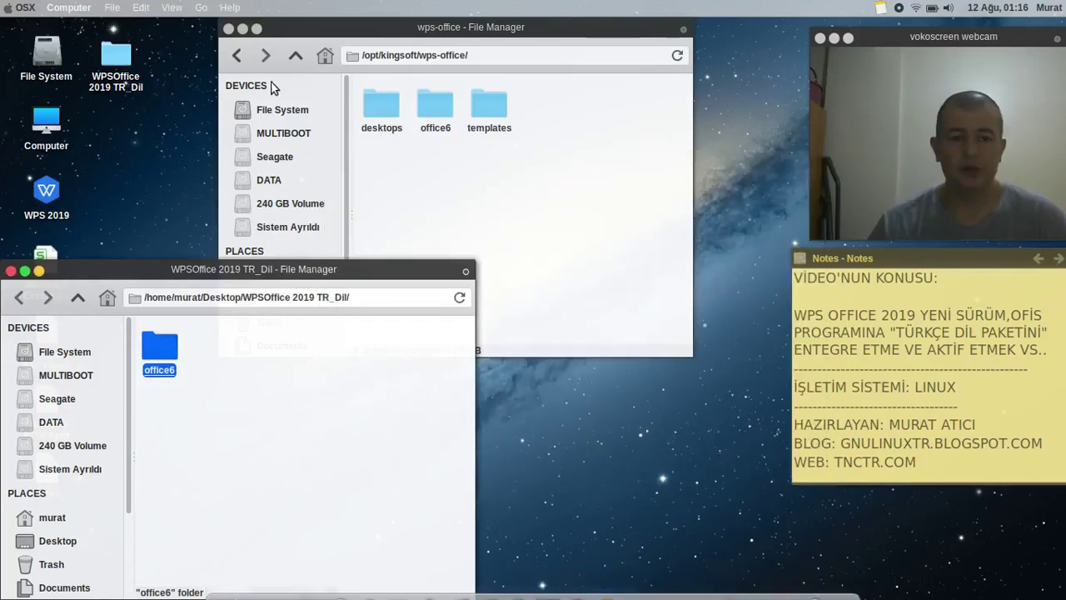
pyautogui.click(231, 31)
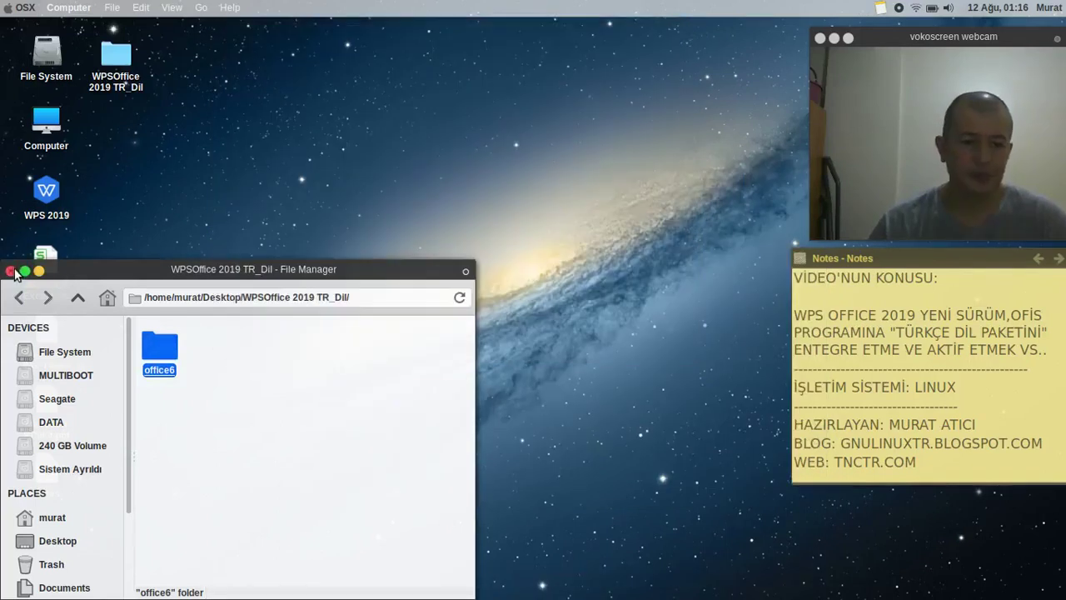
pyautogui.click(11, 272)
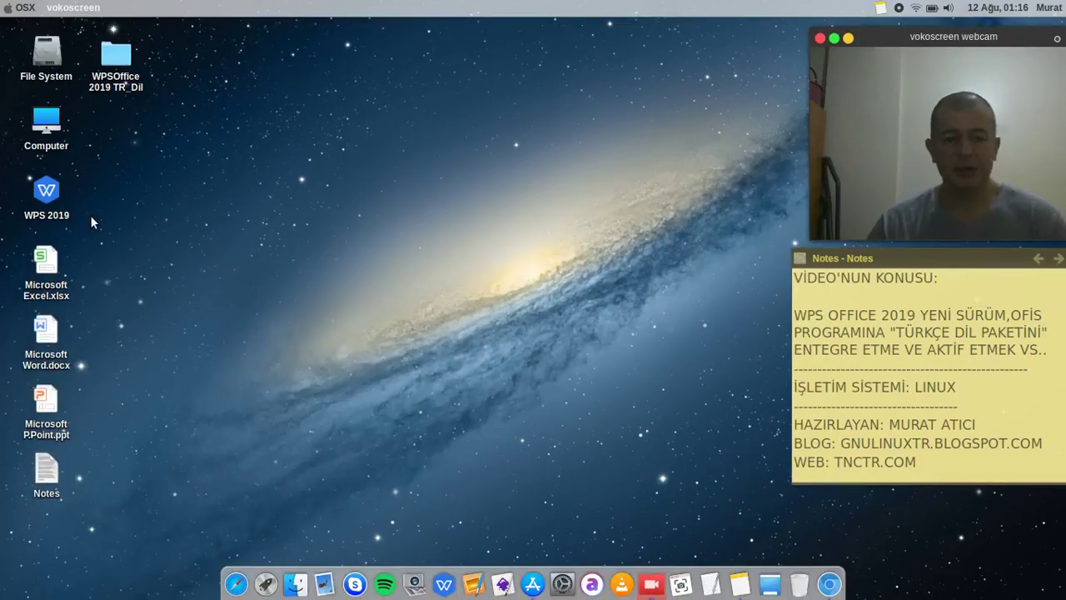
# Step: Launch WPS 2019 from the desktop and create a new blank Writer document
pyautogui.doubleClick(60, 211)
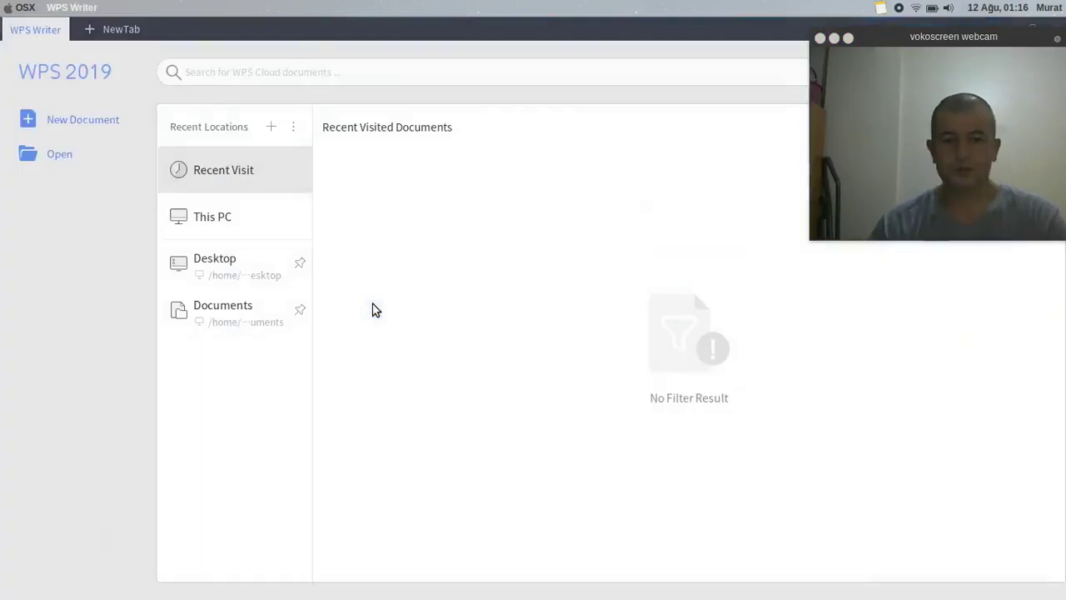
pyautogui.moveTo(914, 40); pyautogui.dragTo(909, 98)
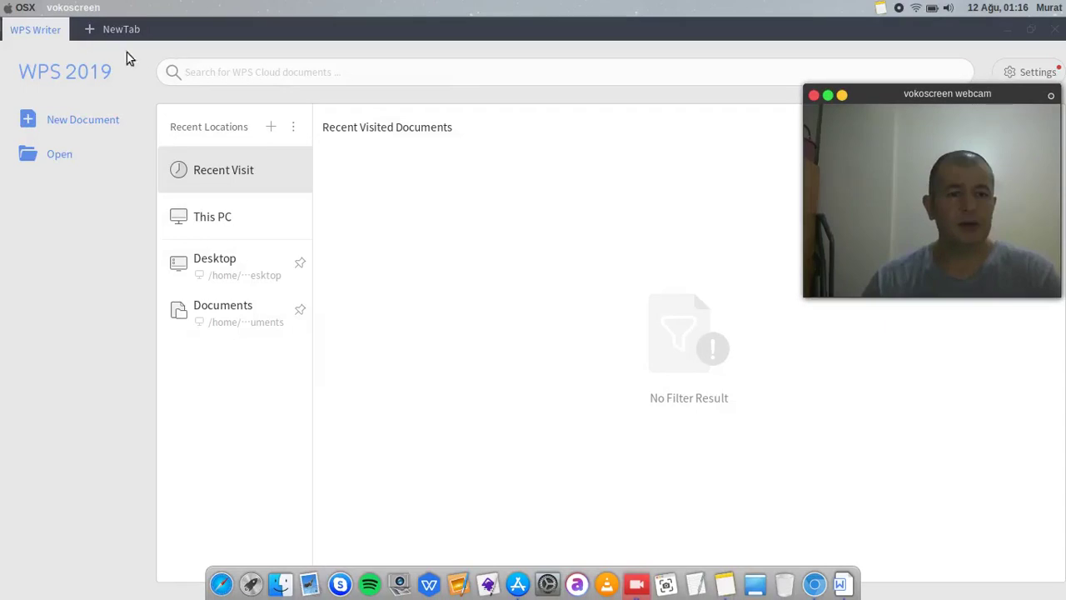
pyautogui.click(90, 30)
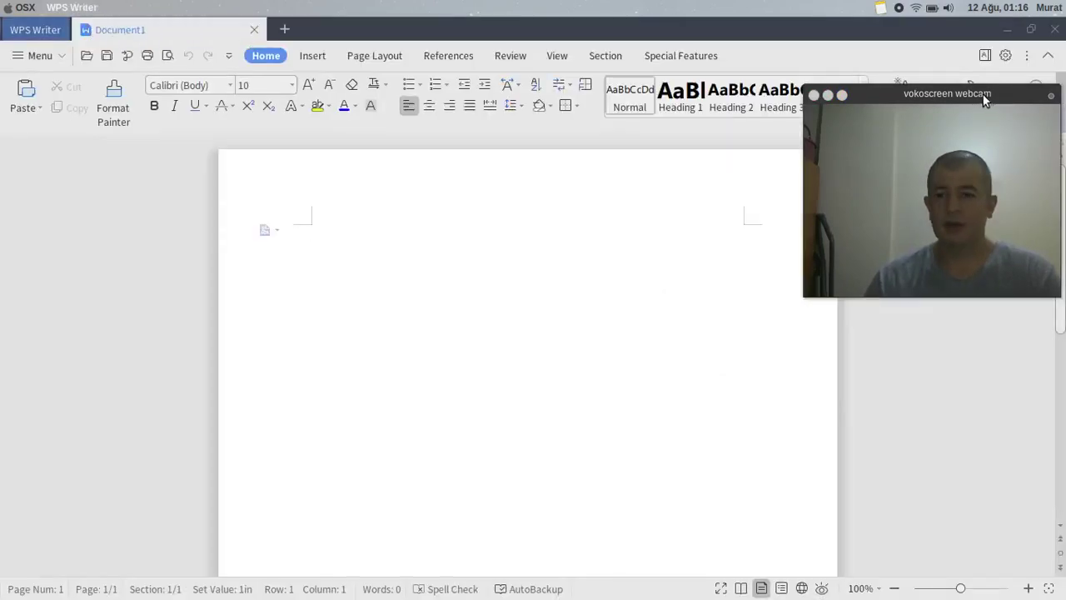
pyautogui.moveTo(985, 99); pyautogui.dragTo(986, 207)
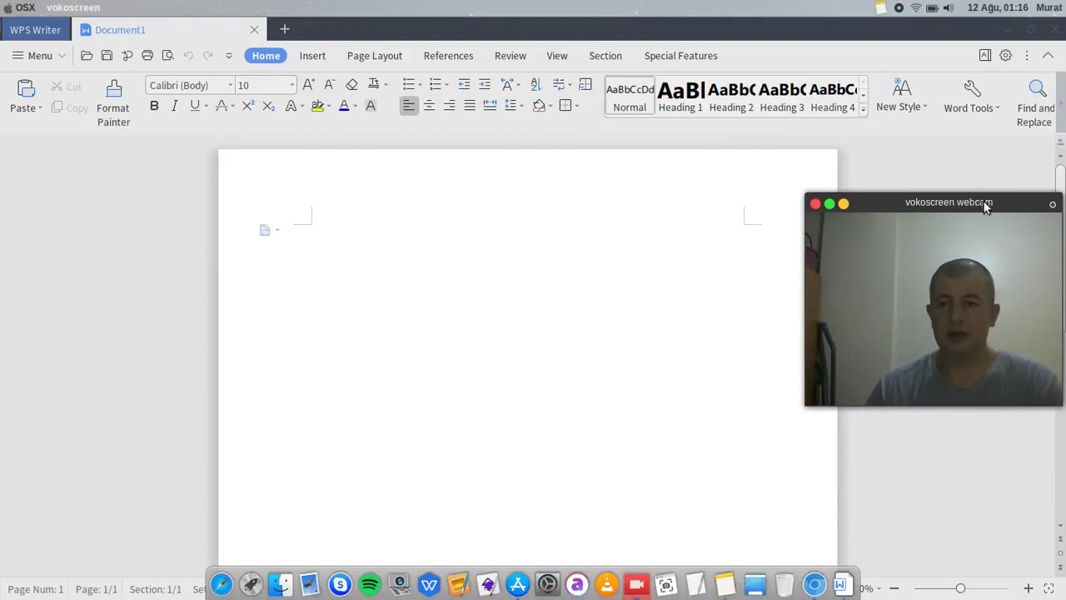
# Step: Stop following the system locale, set the interface language to Turkish (TR), and close WPS Writer
pyautogui.click(984, 56)
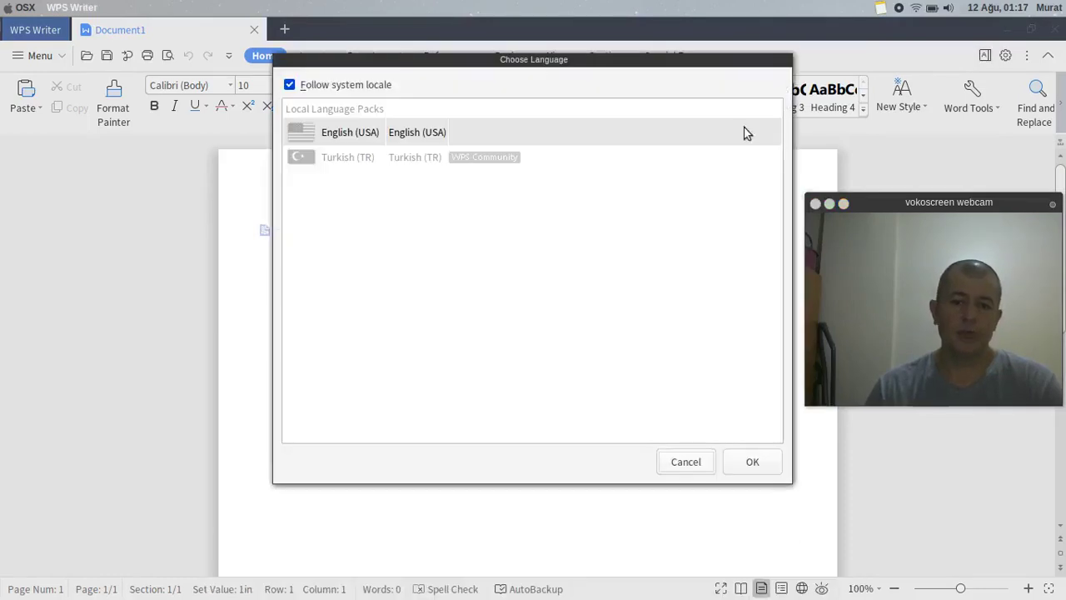
pyautogui.click(332, 87)
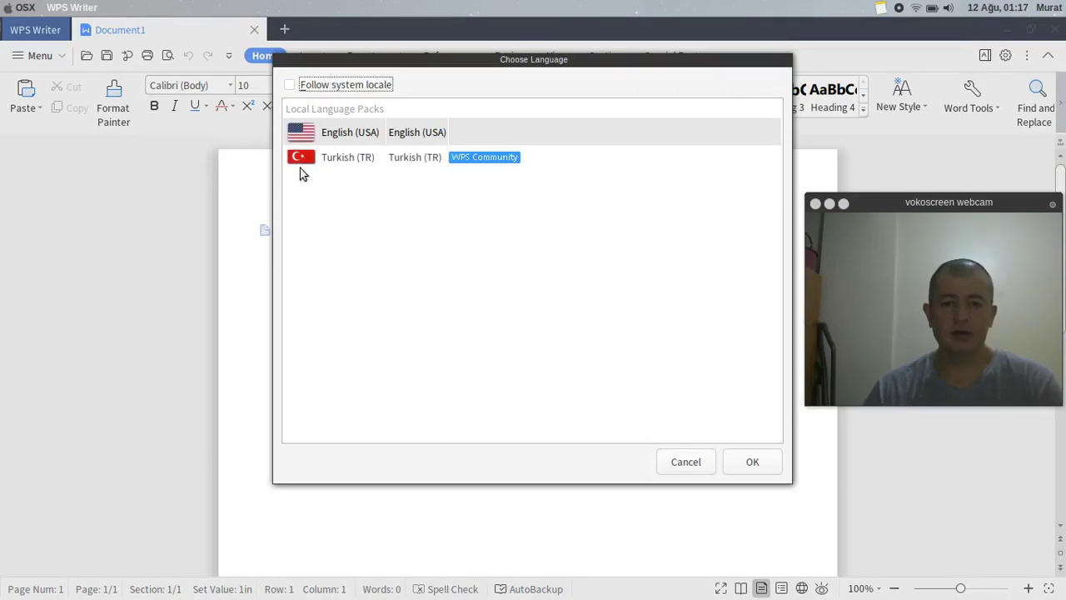
pyautogui.click(325, 164)
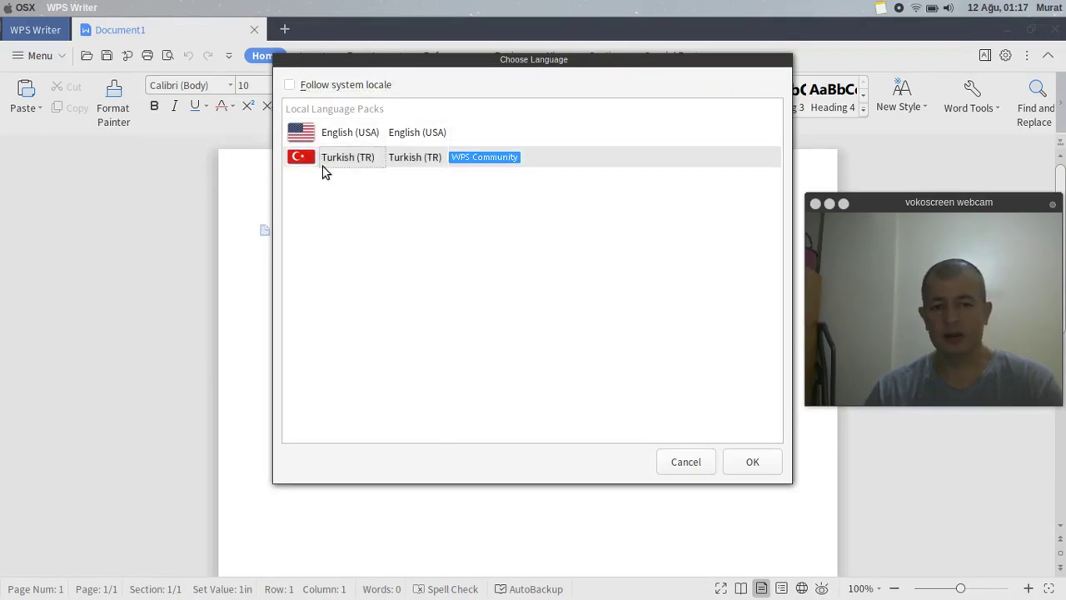
pyautogui.click(762, 470)
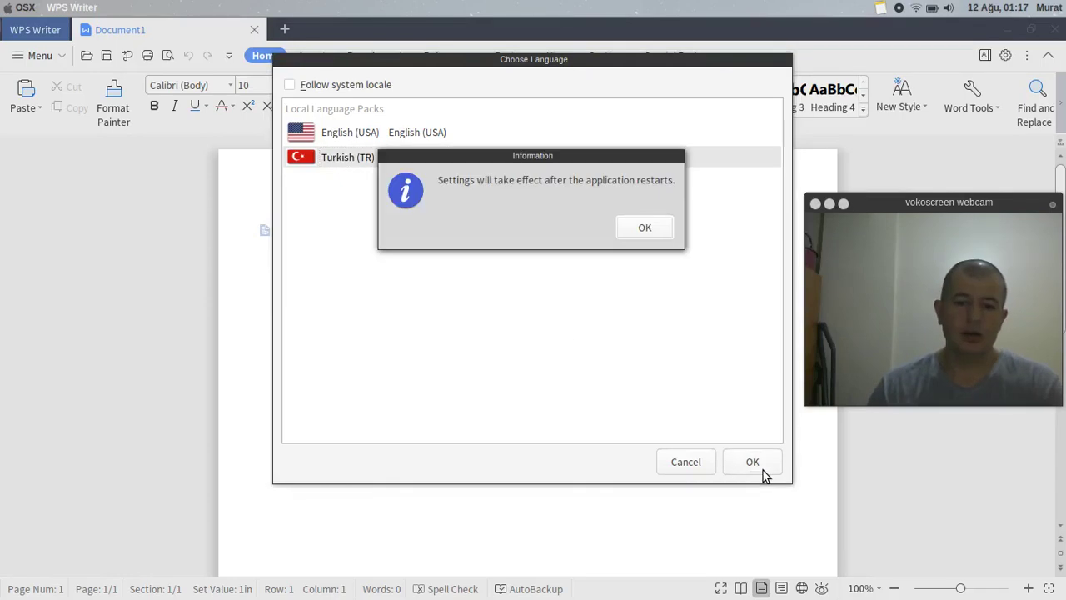
pyautogui.click(647, 228)
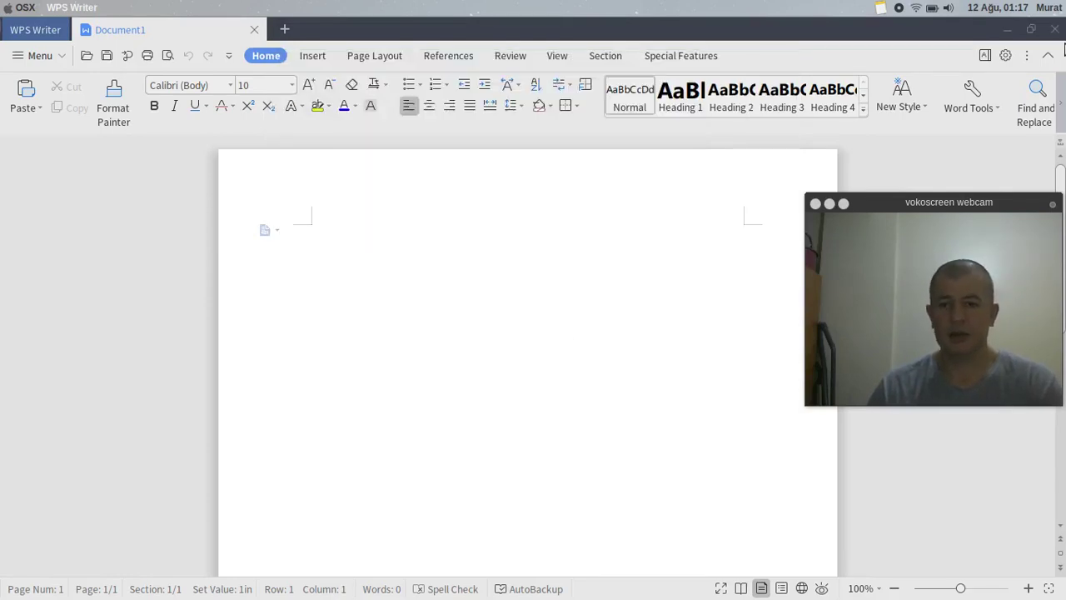
pyautogui.click(1054, 29)
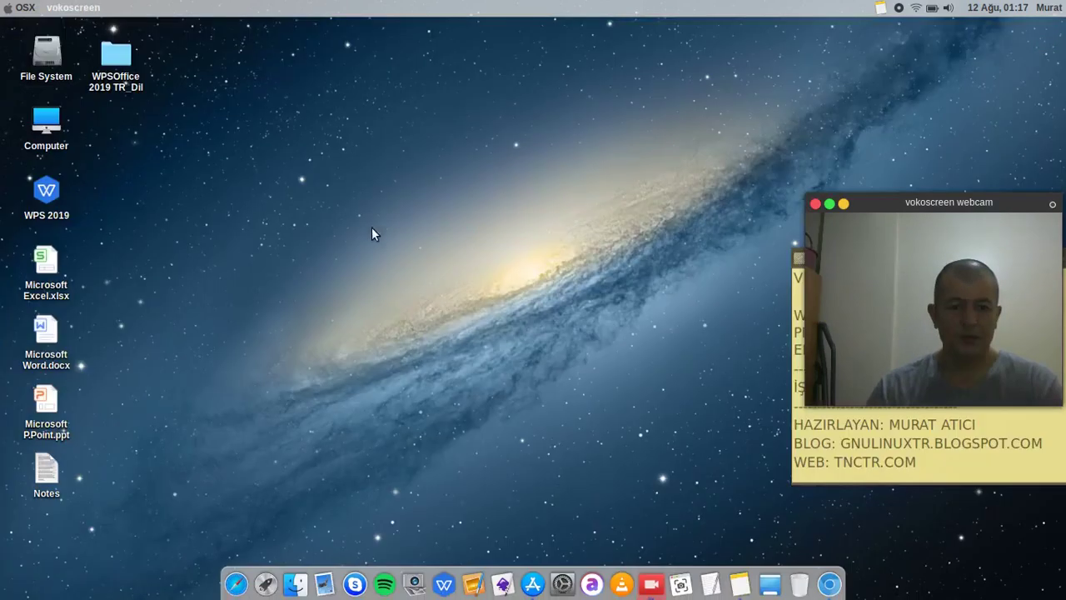
# Step: Open Microsoft Word.docx from the desktop and look over the context menu of its blank page
pyautogui.click(367, 230)
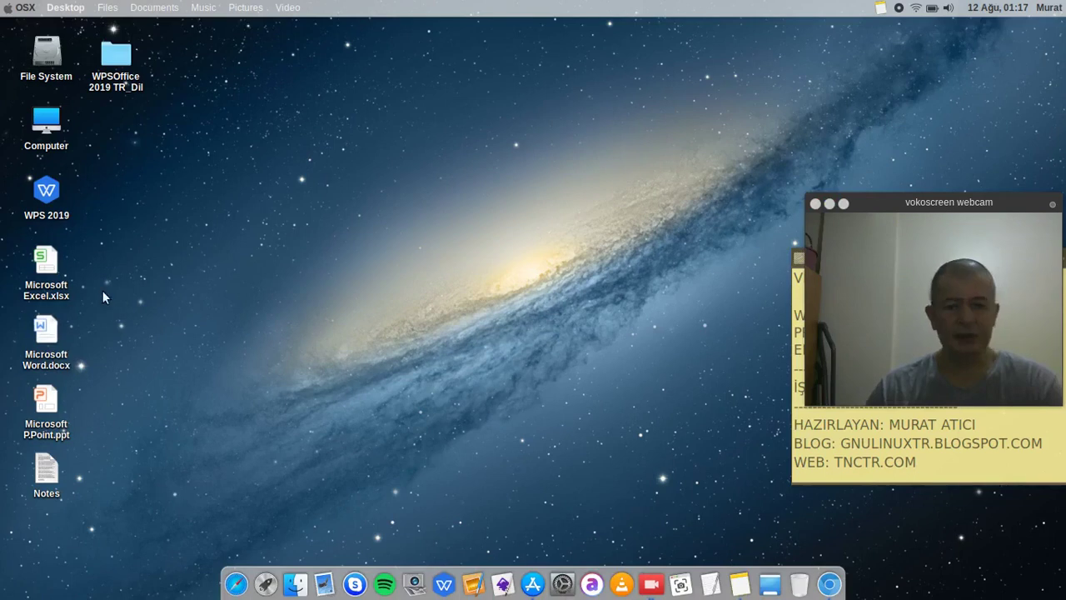
pyautogui.moveTo(100, 254); pyautogui.dragTo(25, 454)
pyautogui.click(209, 379)
pyautogui.doubleClick(46, 331)
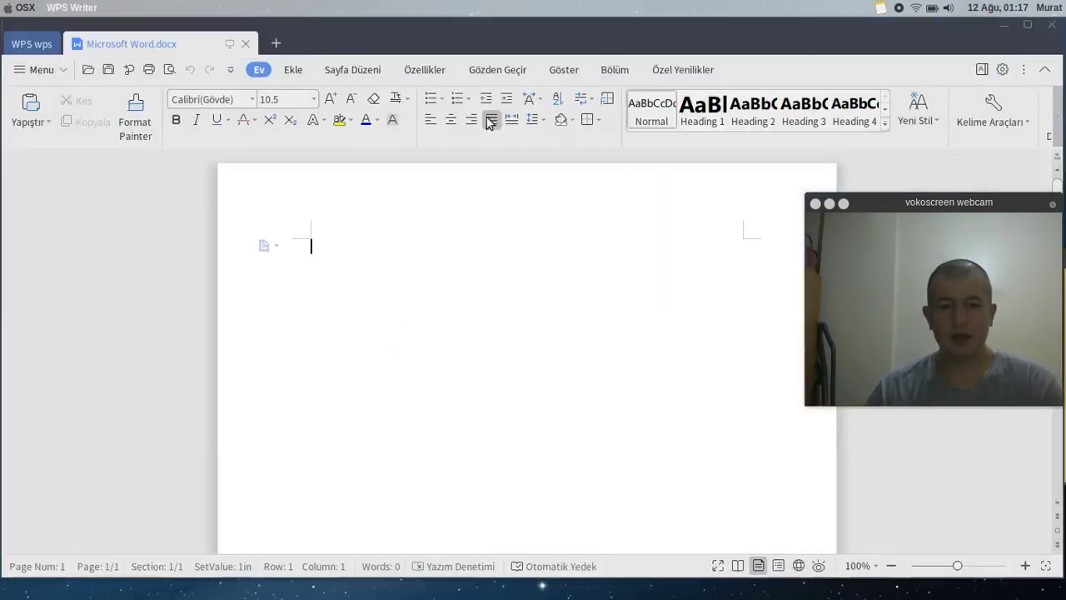
pyautogui.rightClick(448, 338)
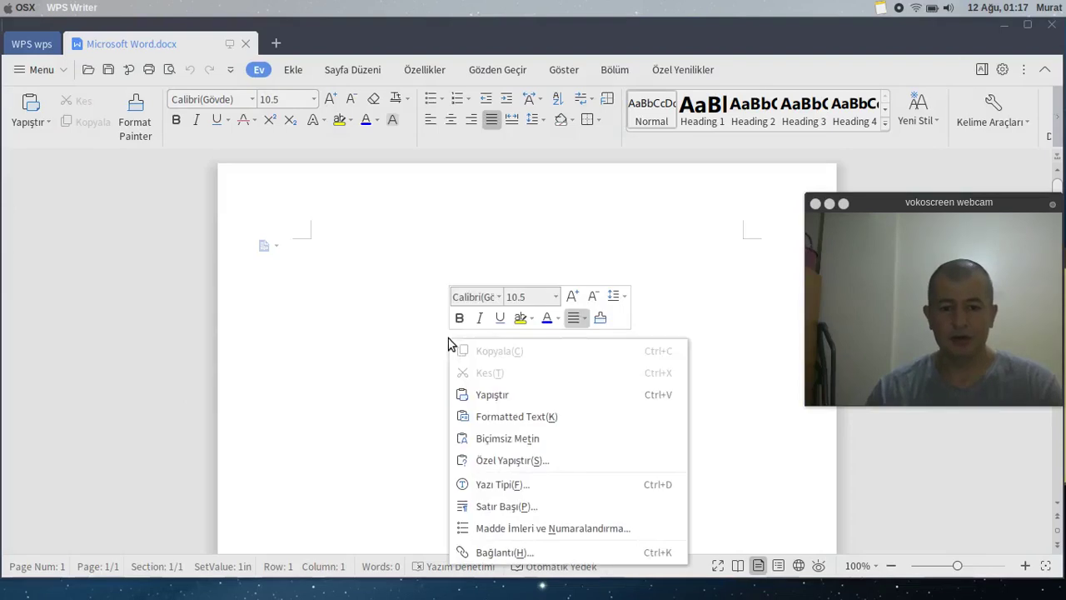
pyautogui.click(315, 400)
# Step: Check the selected interface language in the language chooser without changing it, and close WPS Writer
pyautogui.click(982, 69)
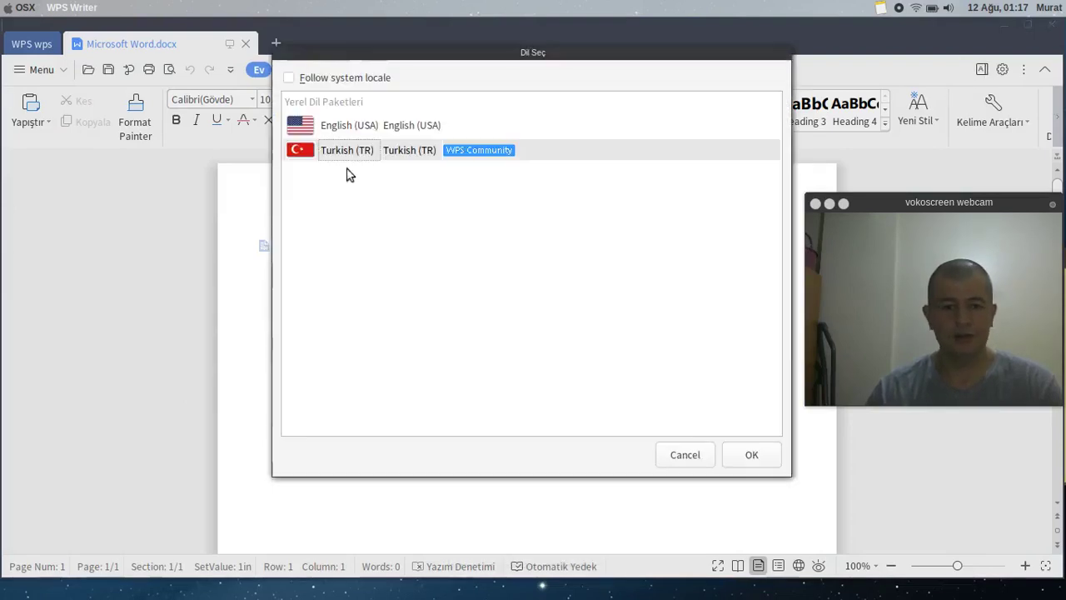
pyautogui.click(683, 454)
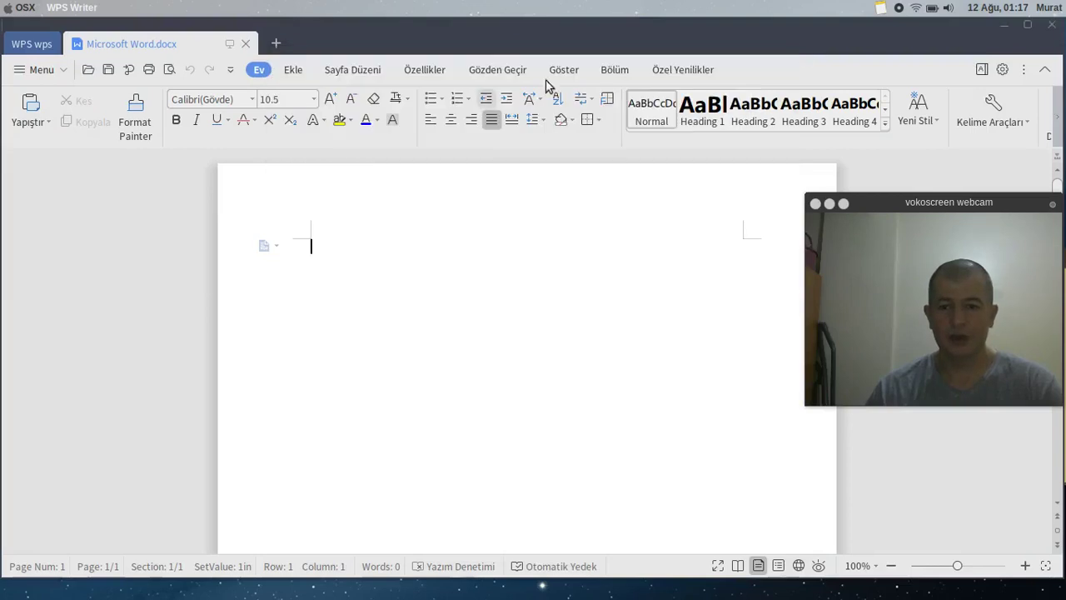
pyautogui.click(1053, 27)
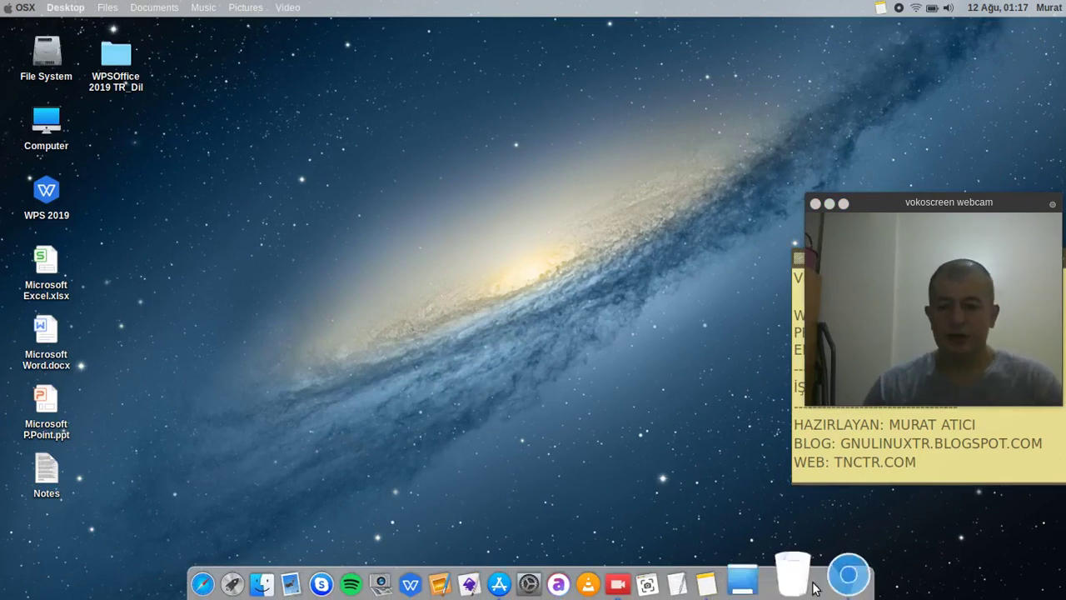
# Step: Switch to Chromium to view the WPS Office Linux package downloads, and return to the desktop
pyautogui.click(846, 577)
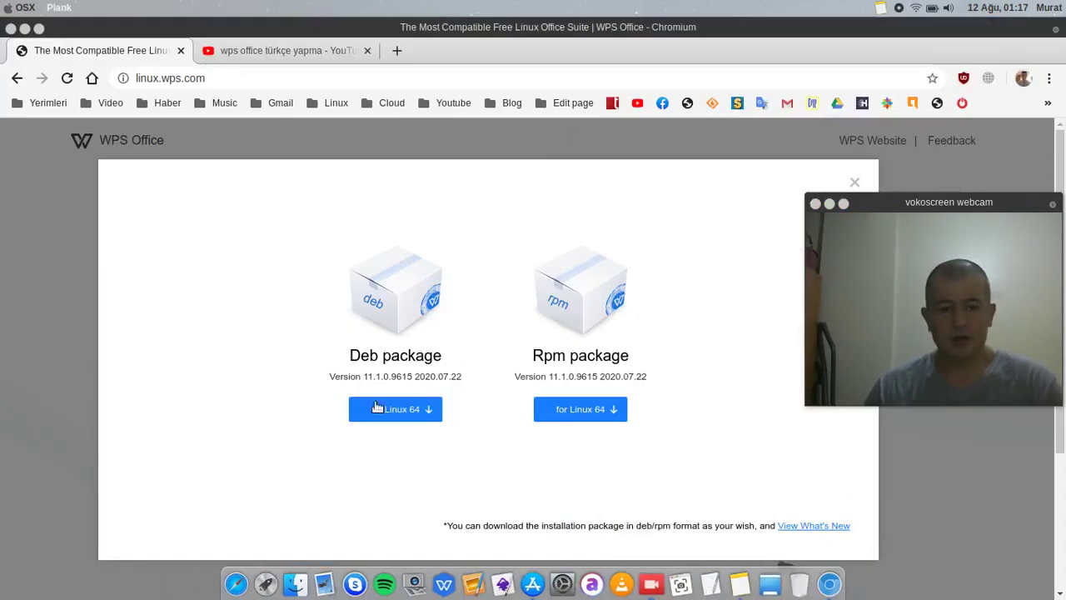
pyautogui.click(25, 29)
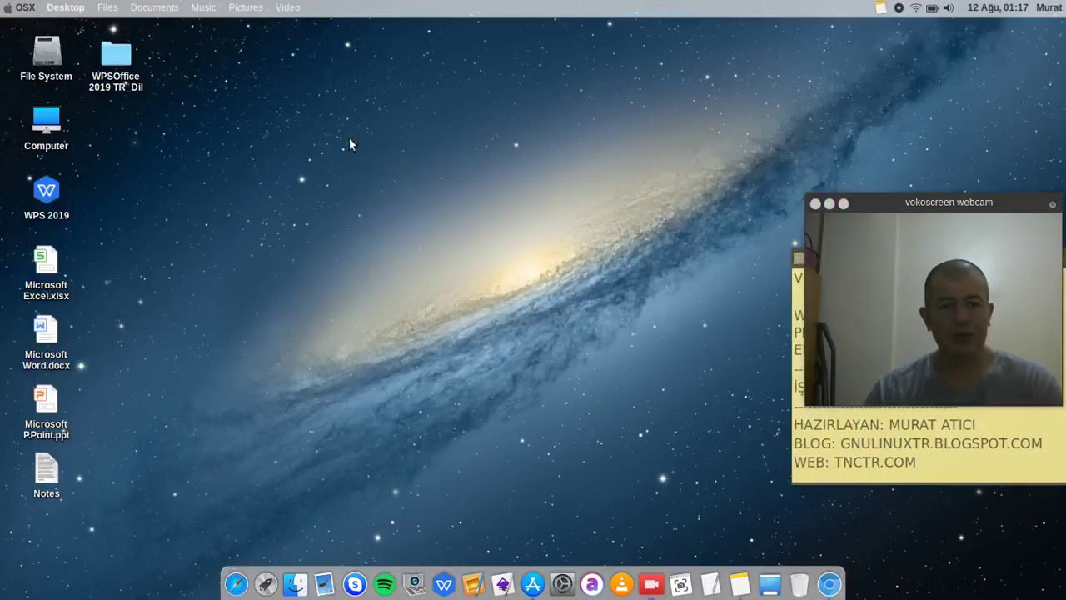
# Step: Browse the file system to /opt/kingsoft/wps-office and move its window clear of the desktop folders
pyautogui.doubleClick(52, 65)
pyautogui.scroll(-1, 449, 132)
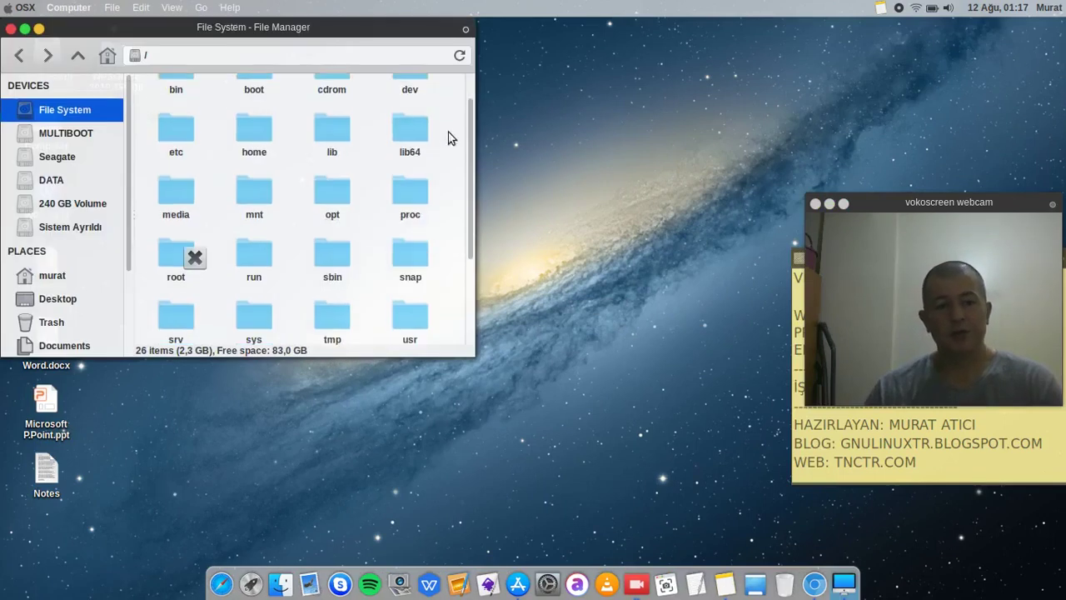
pyautogui.doubleClick(334, 191)
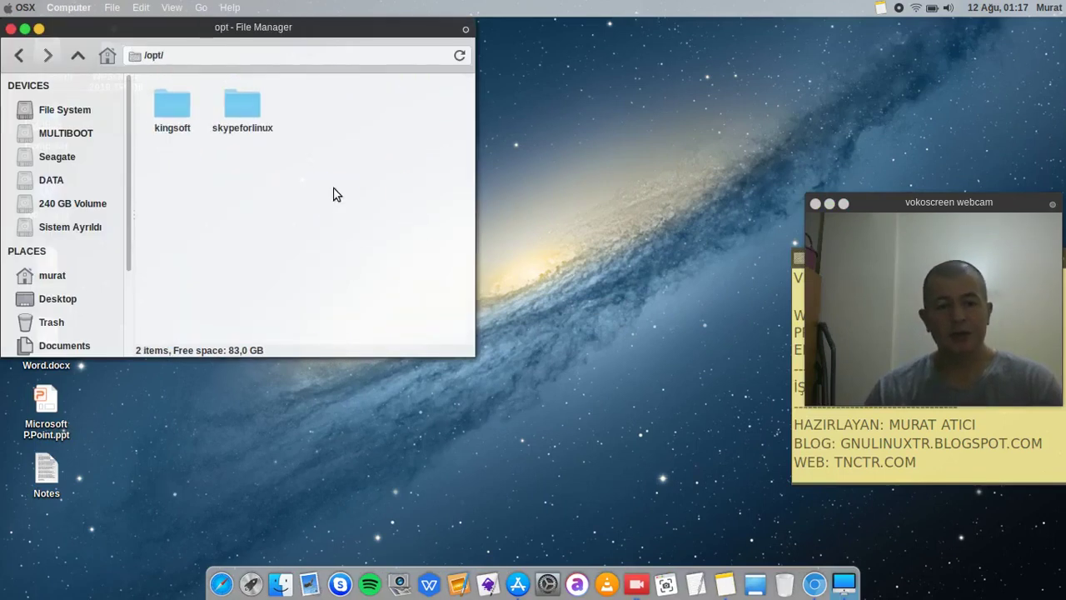
pyautogui.doubleClick(172, 125)
pyautogui.click(172, 135)
pyautogui.doubleClick(173, 133)
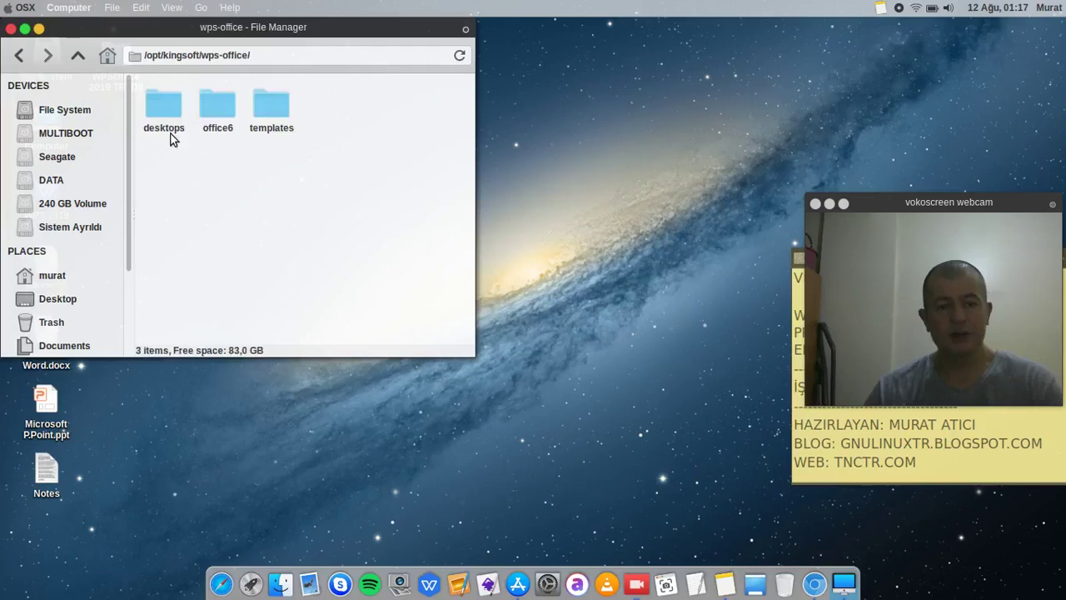
pyautogui.moveTo(254, 35); pyautogui.dragTo(518, 227)
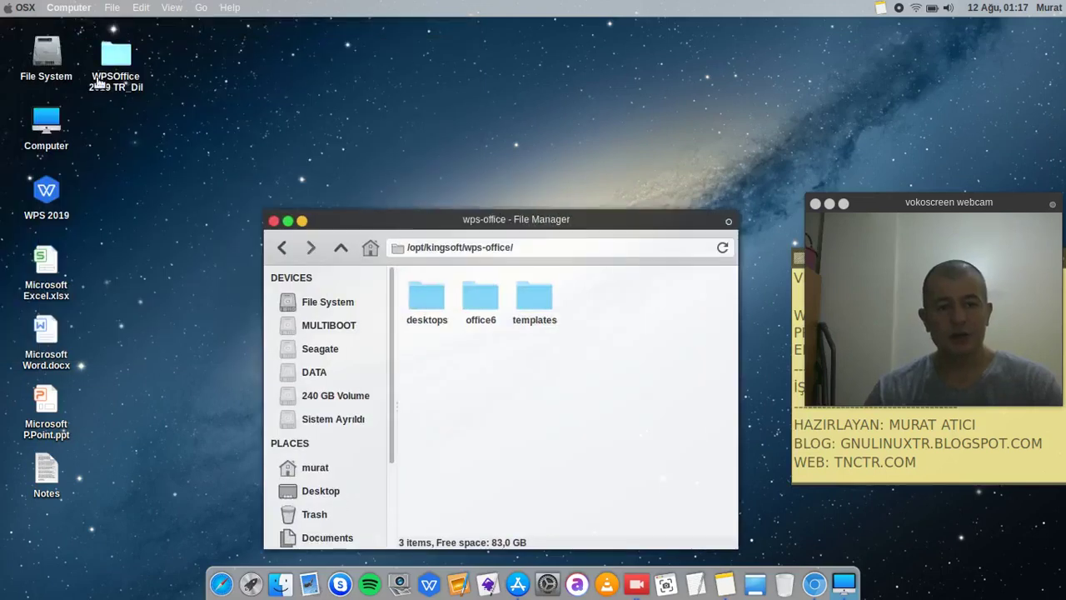
# Step: Open the WPSOffice 2019 TR_Dil folder from the desktop and copy the office6 folder inside it
pyautogui.doubleClick(106, 88)
pyautogui.click(158, 103)
pyautogui.rightClick(161, 96)
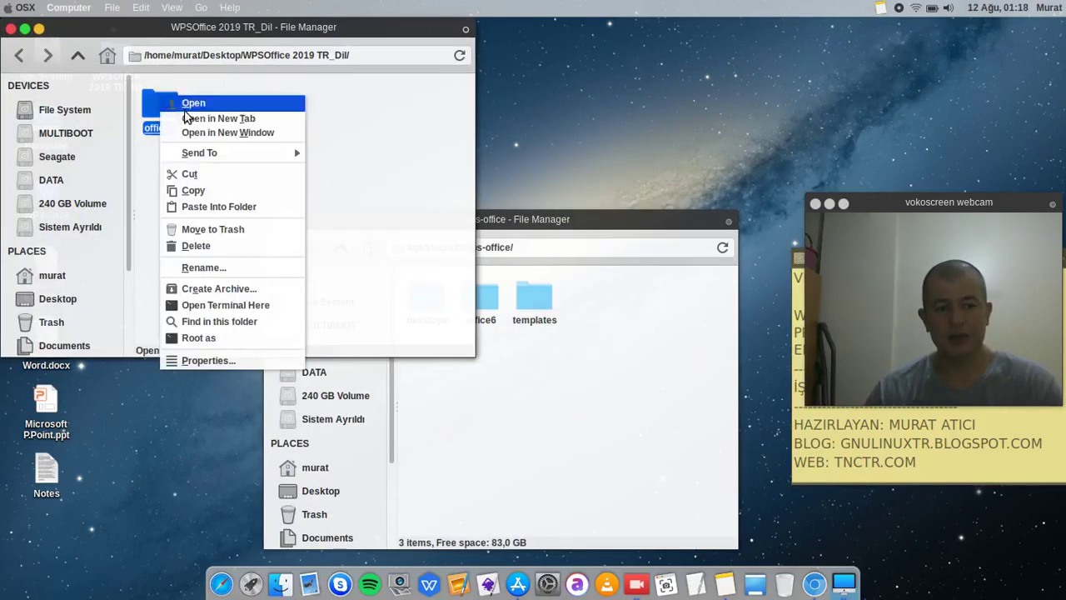
pyautogui.click(203, 190)
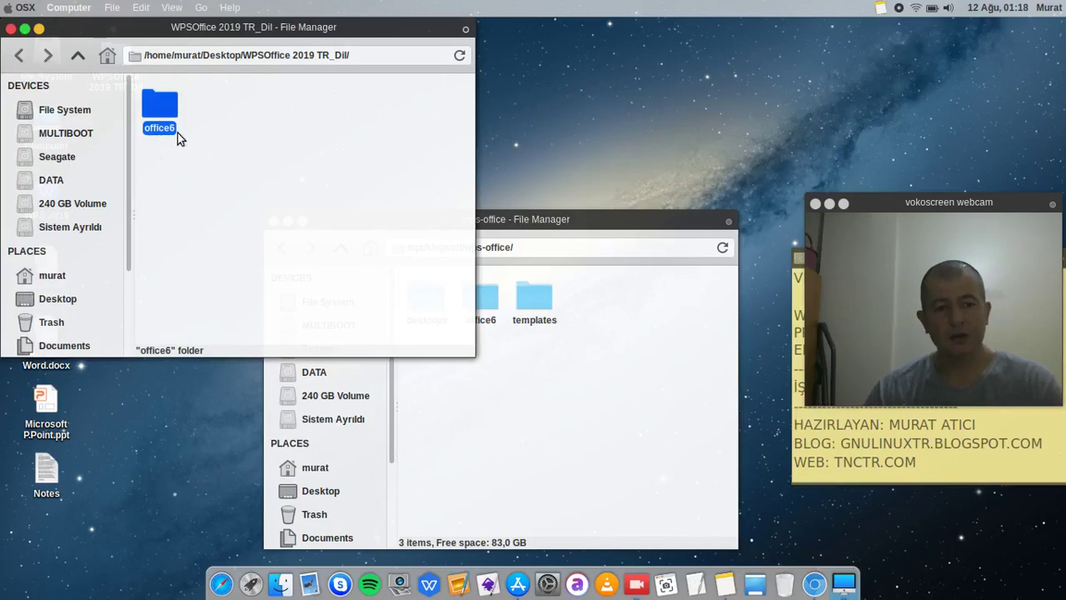
# Step: Open the /opt/kingsoft/wps-office folder as root, entering the account password to authenticate
pyautogui.click(587, 425)
pyautogui.rightClick(583, 427)
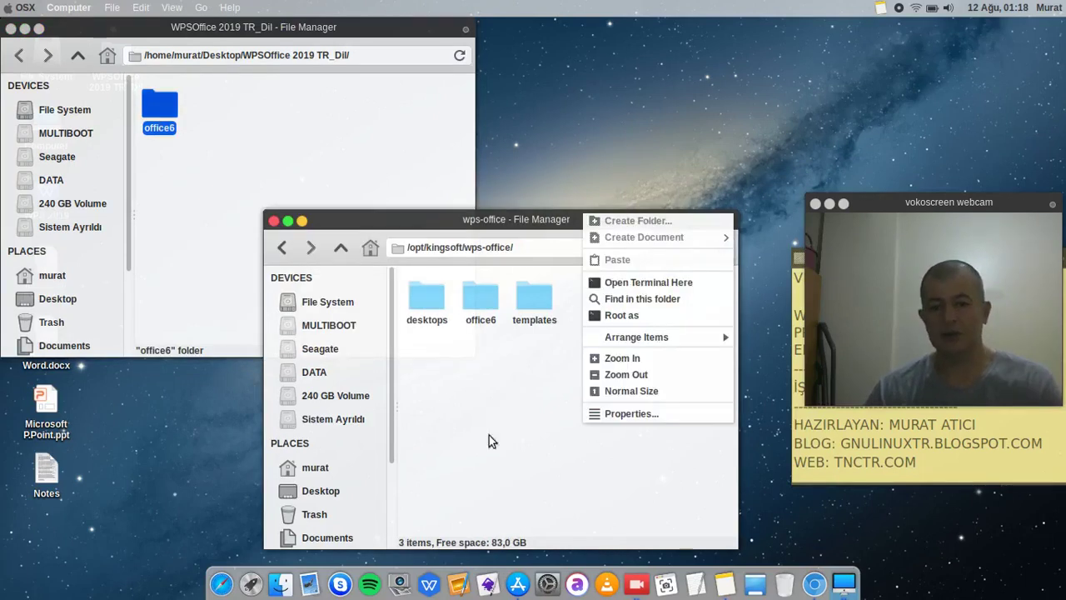
pyautogui.click(643, 315)
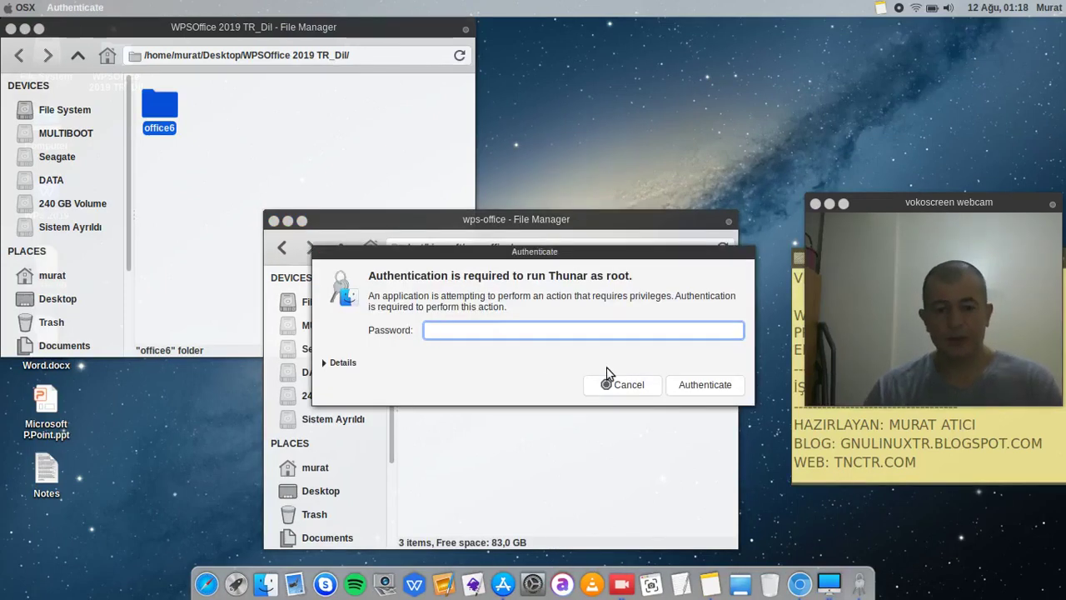
pyautogui.write('****')
pyautogui.press('Return')
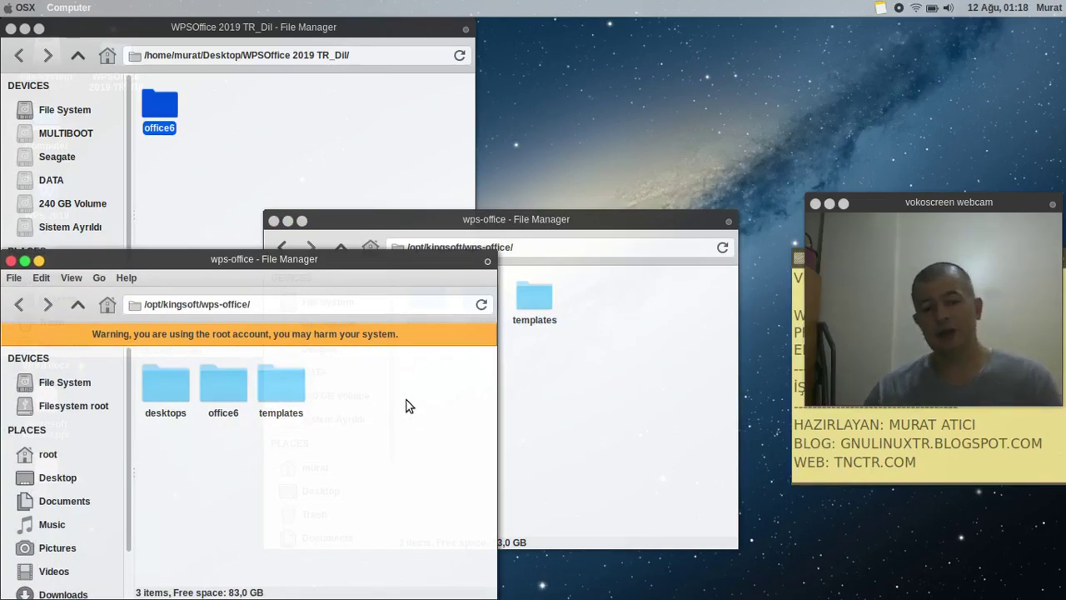
# Step: Paste the copied office6 folder into /opt/kingsoft/wps-office in the root file manager window
pyautogui.rightClick(405, 406)
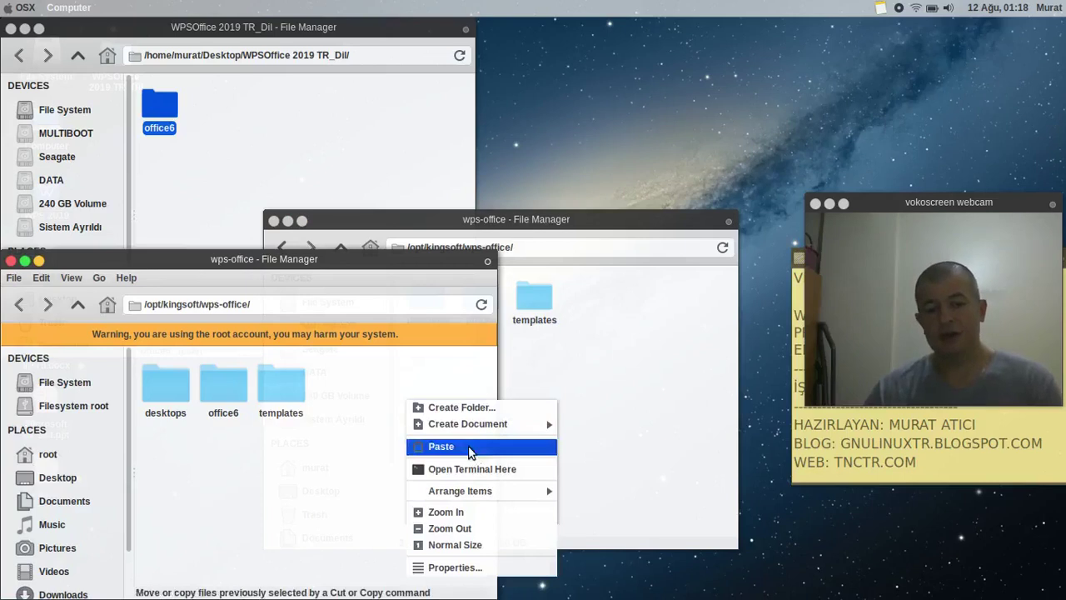
pyautogui.click(466, 451)
pyautogui.click(624, 399)
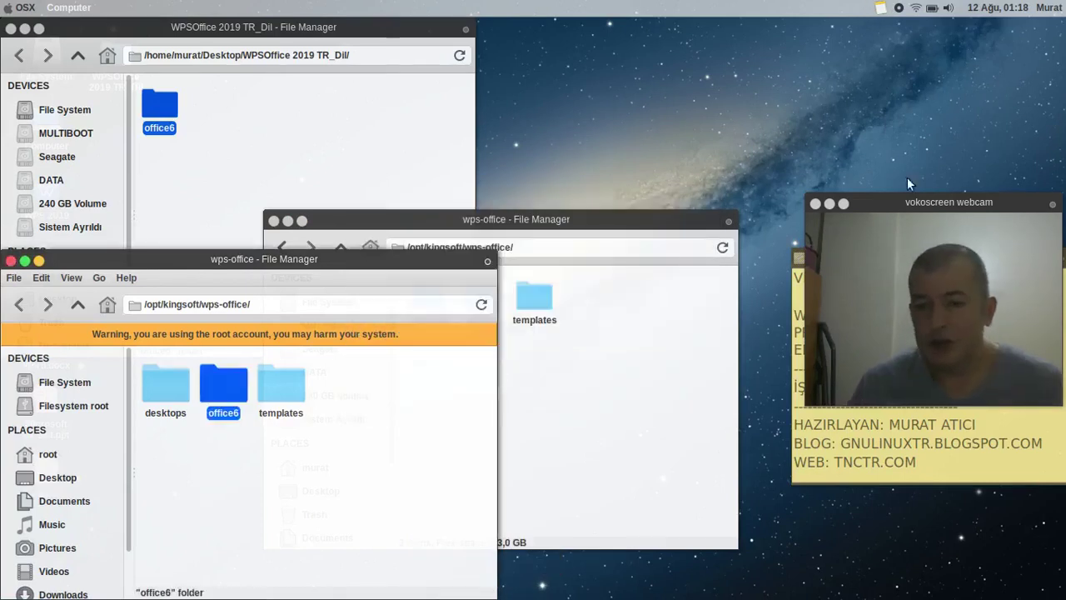
# Step: Move the webcam window above the note and the non-root wps-office window clear of the root one
pyautogui.moveTo(914, 201); pyautogui.dragTo(913, 37)
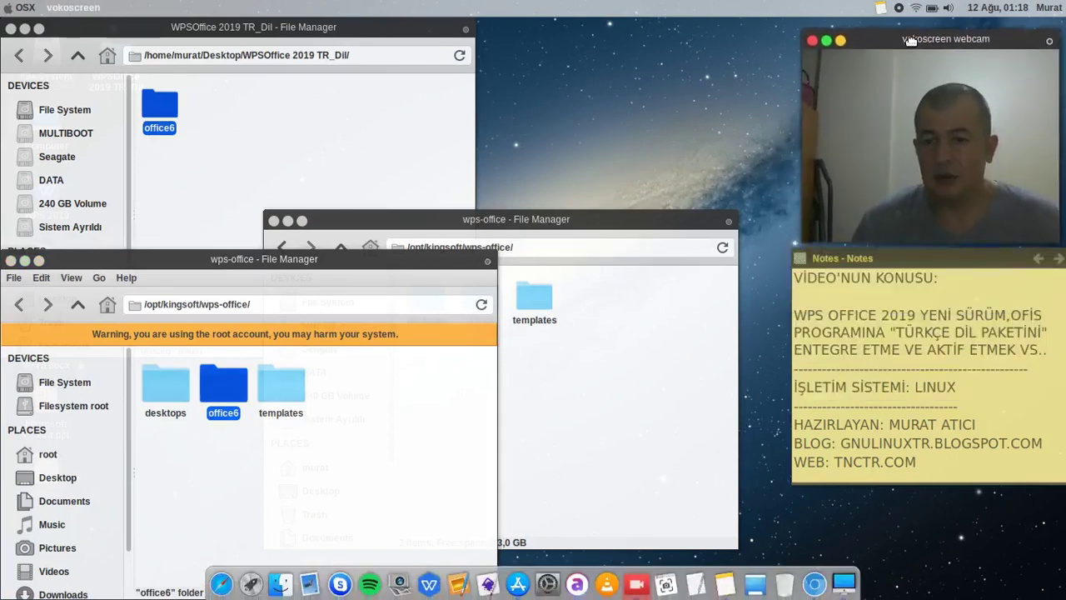
pyautogui.click(528, 218)
pyautogui.moveTo(527, 218); pyautogui.dragTo(516, 125)
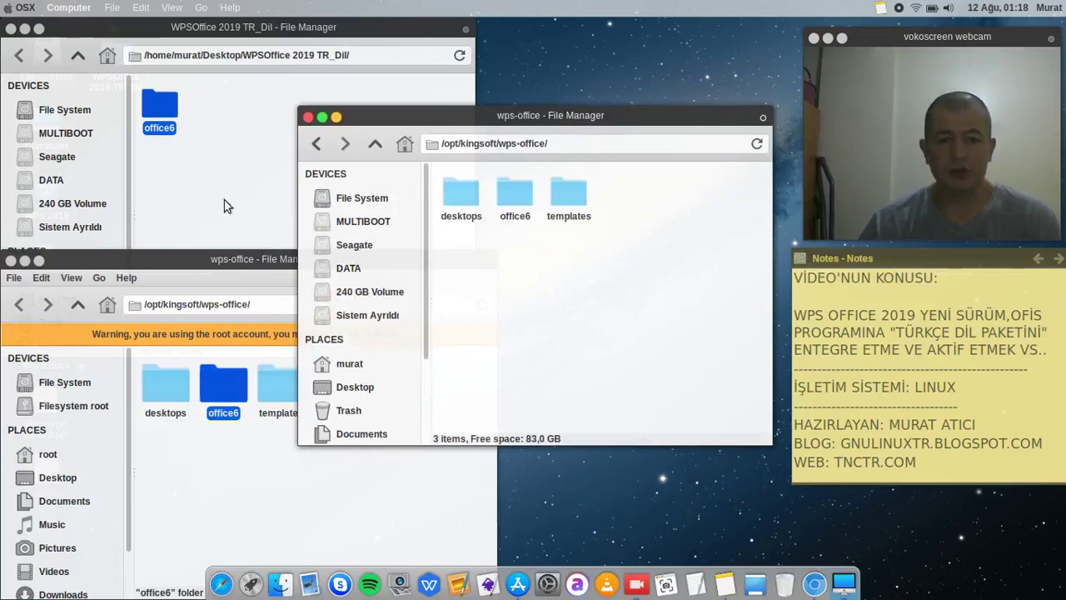
# Step: View the file manager's About information from the root window, highlight its name and version, and close it
pyautogui.click(127, 278)
pyautogui.click(142, 312)
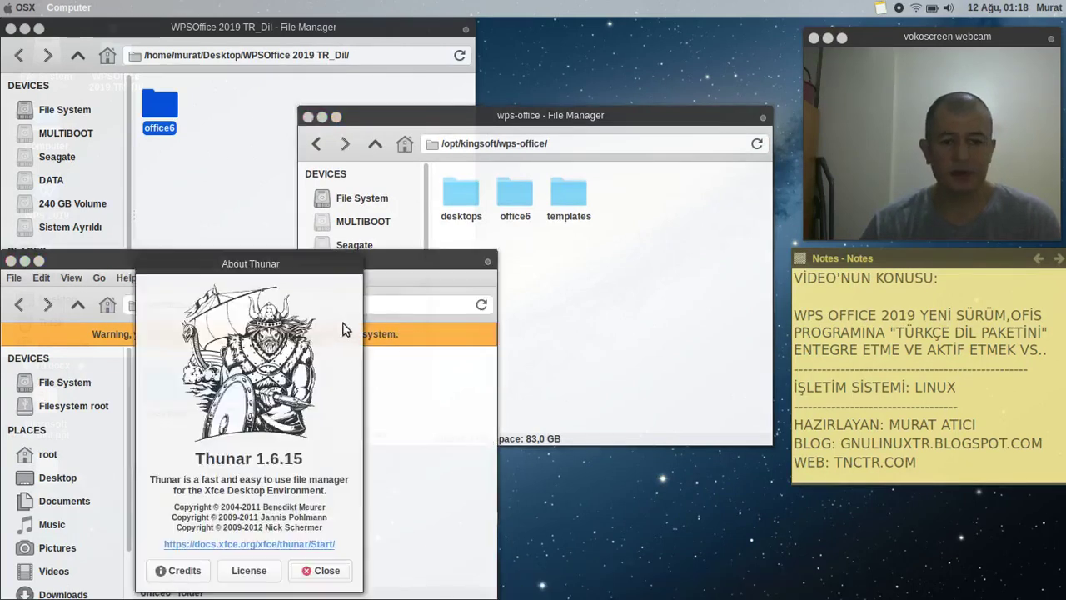
pyautogui.moveTo(321, 460); pyautogui.dragTo(106, 487)
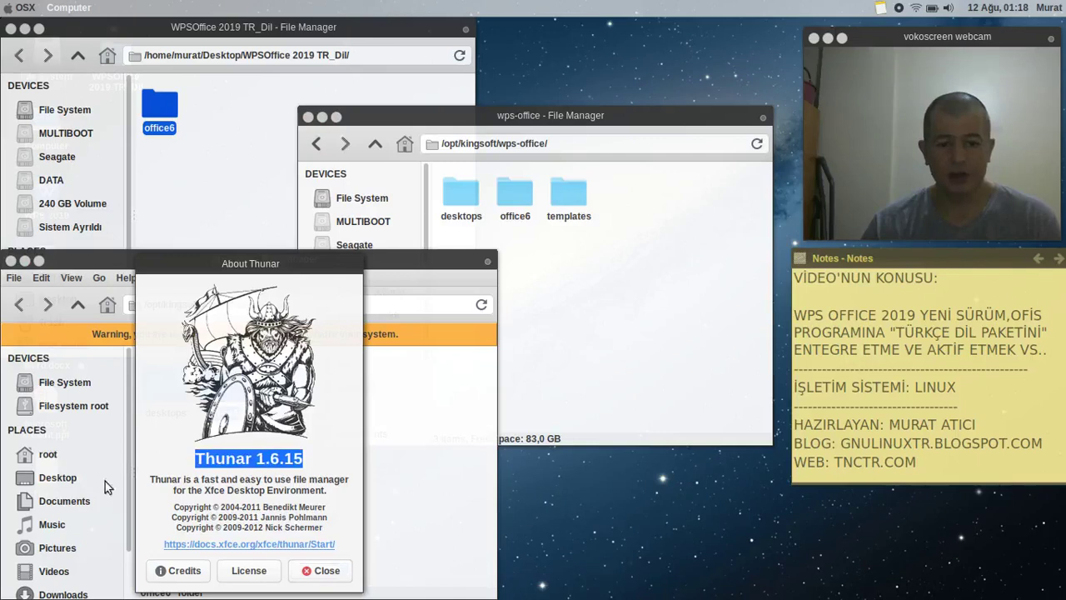
pyautogui.click(339, 578)
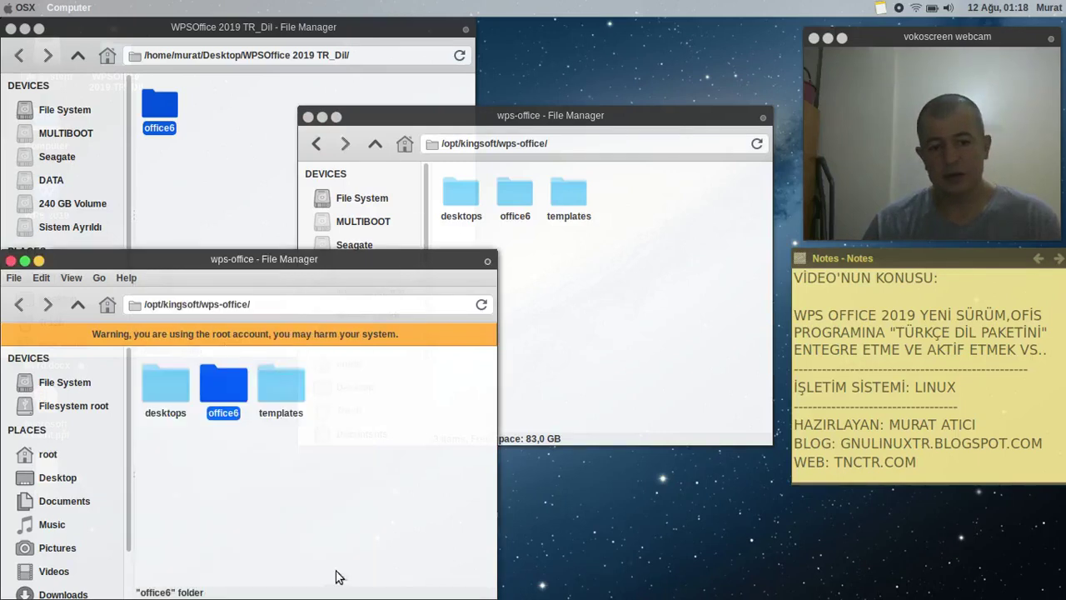
# Step: Close both wps-office windows and the WPSOffice 2019 TR_Dil window to return to the desktop
pyautogui.click(10, 262)
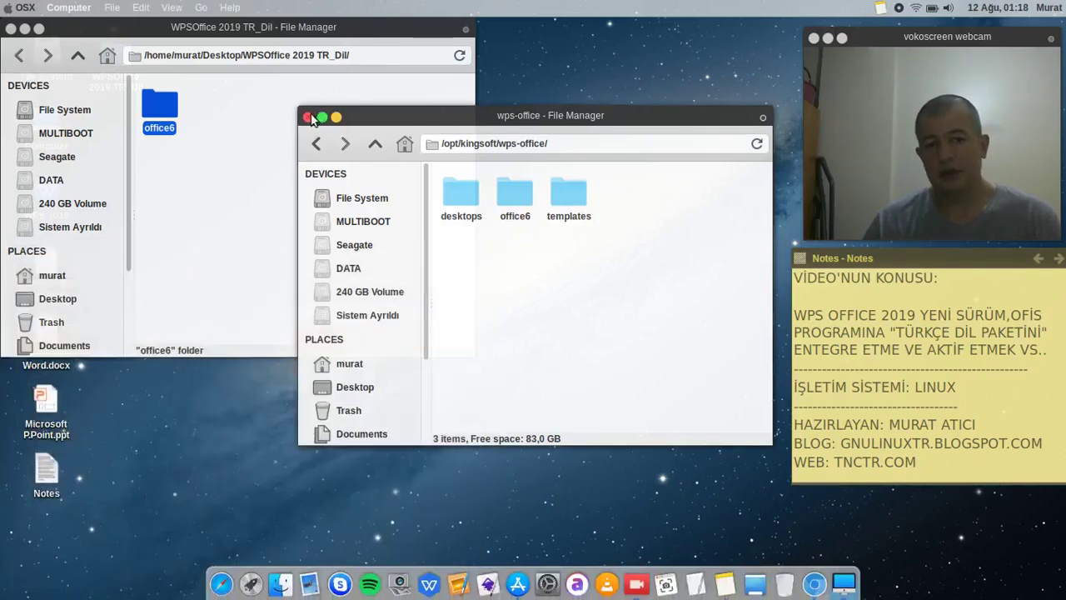
pyautogui.click(308, 117)
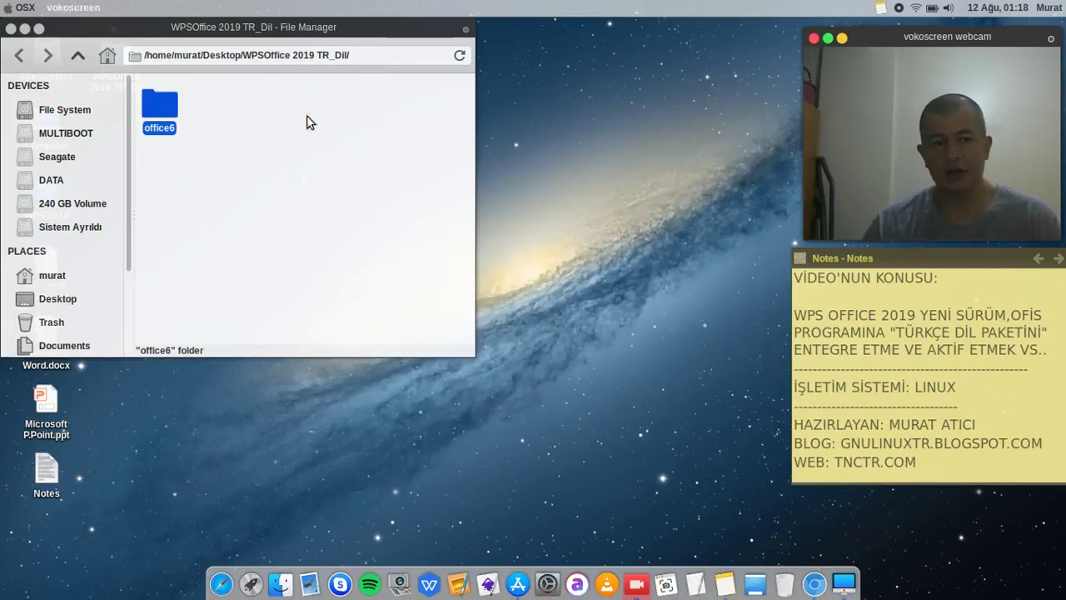
pyautogui.click(10, 29)
pyautogui.click(9, 29)
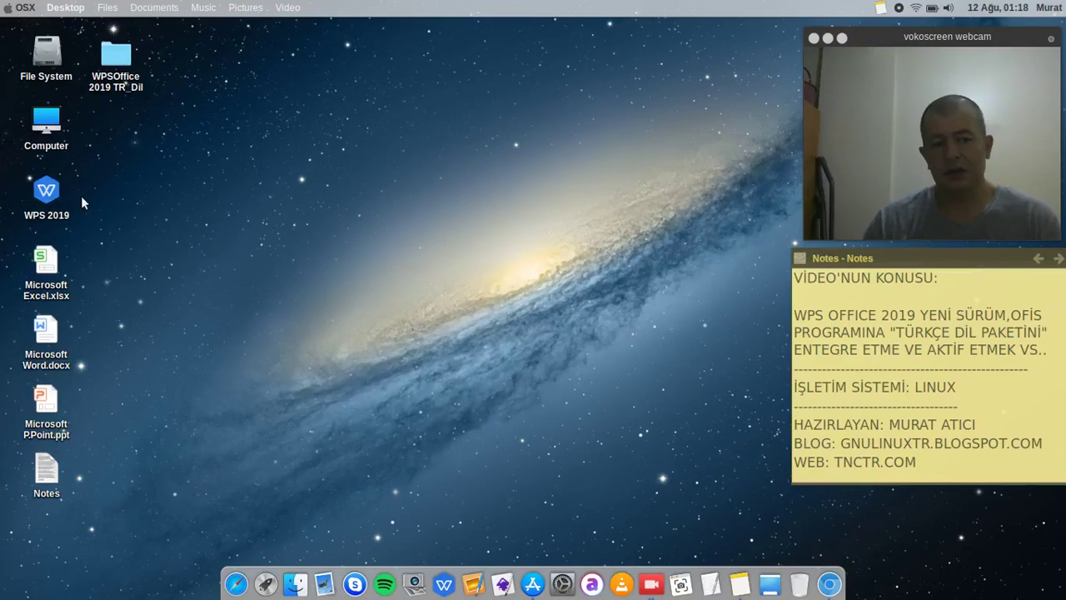
# Step: Show the hidden files in the home folder and open the Kingsoft folder inside .config
pyautogui.moveTo(48, 192)
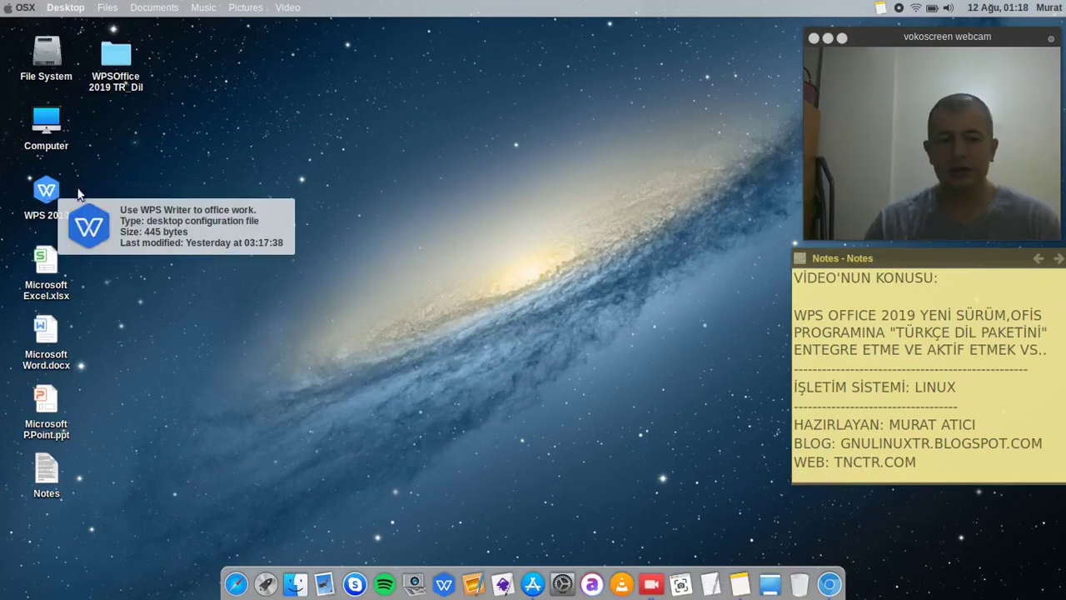
pyautogui.click(297, 579)
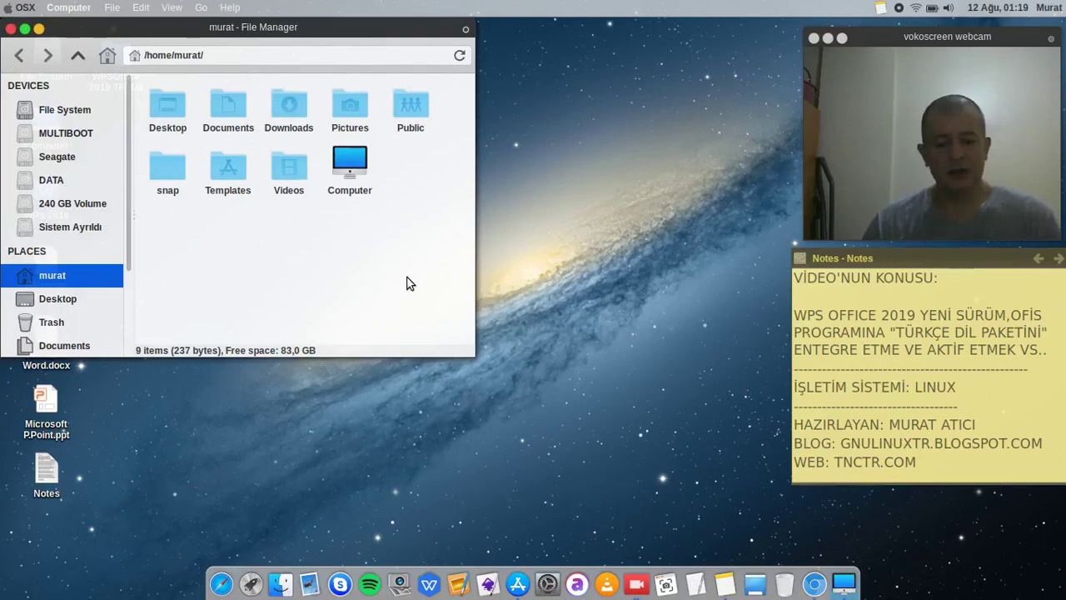
pyautogui.hotkey('ctrl', 'h')
pyautogui.scroll(-5, 469, 214)
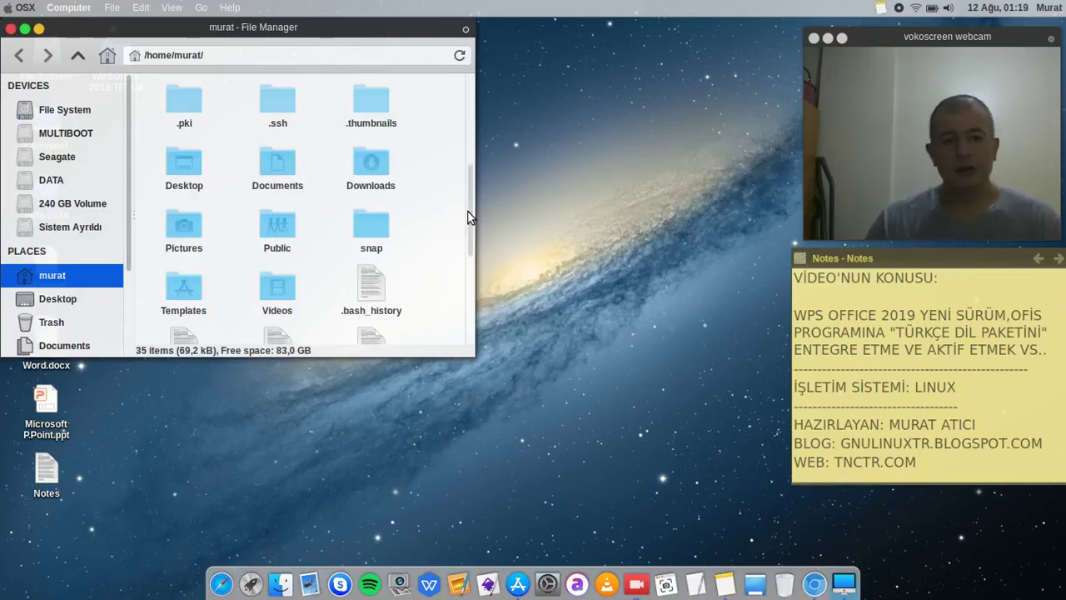
pyautogui.scroll(5, 447, 196)
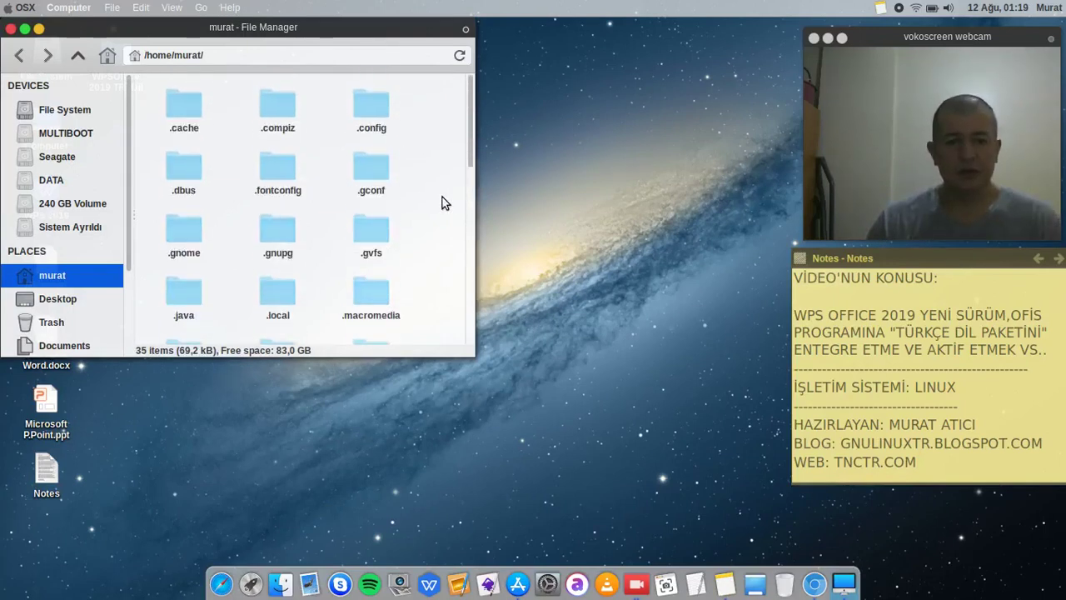
pyautogui.doubleClick(376, 109)
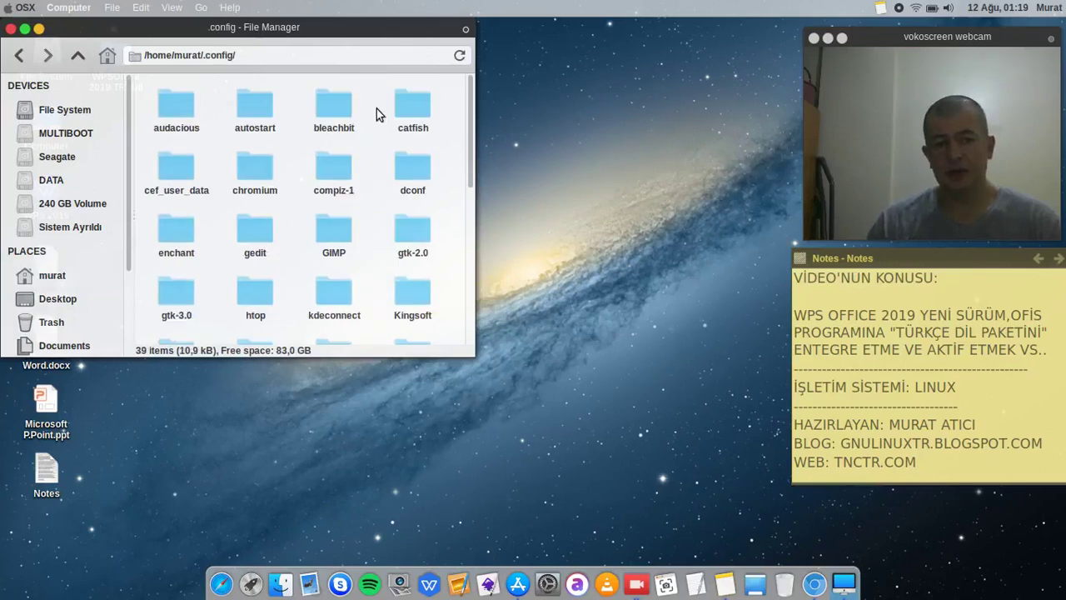
pyautogui.scroll(-1, 364, 127)
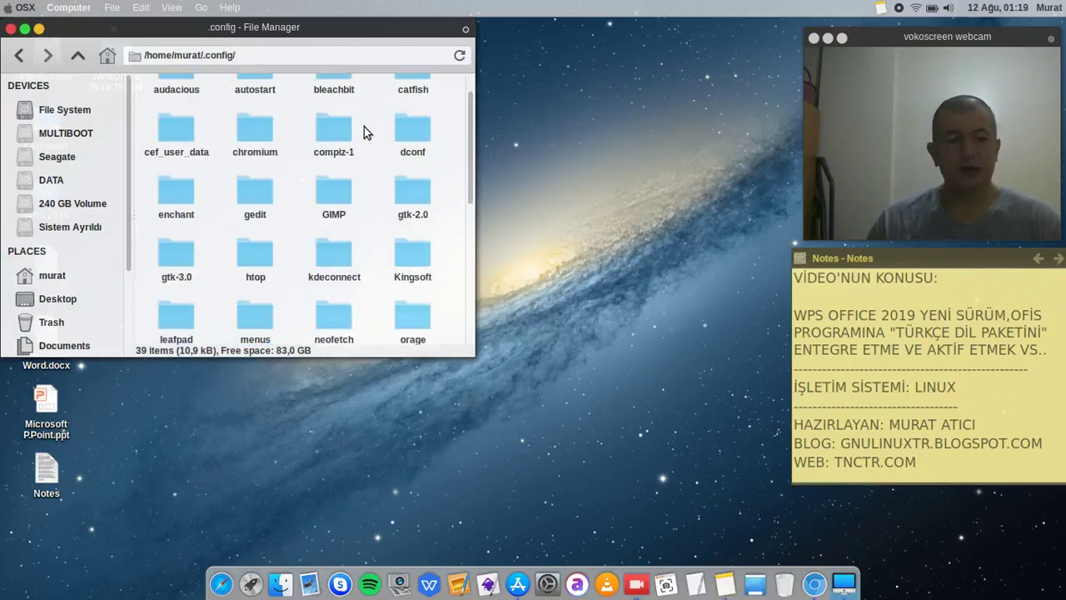
pyautogui.doubleClick(397, 258)
# Step: View the contents of wps.conf in Leafpad and close it
pyautogui.moveTo(411, 186); pyautogui.dragTo(258, 195)
pyautogui.rightClick(254, 130)
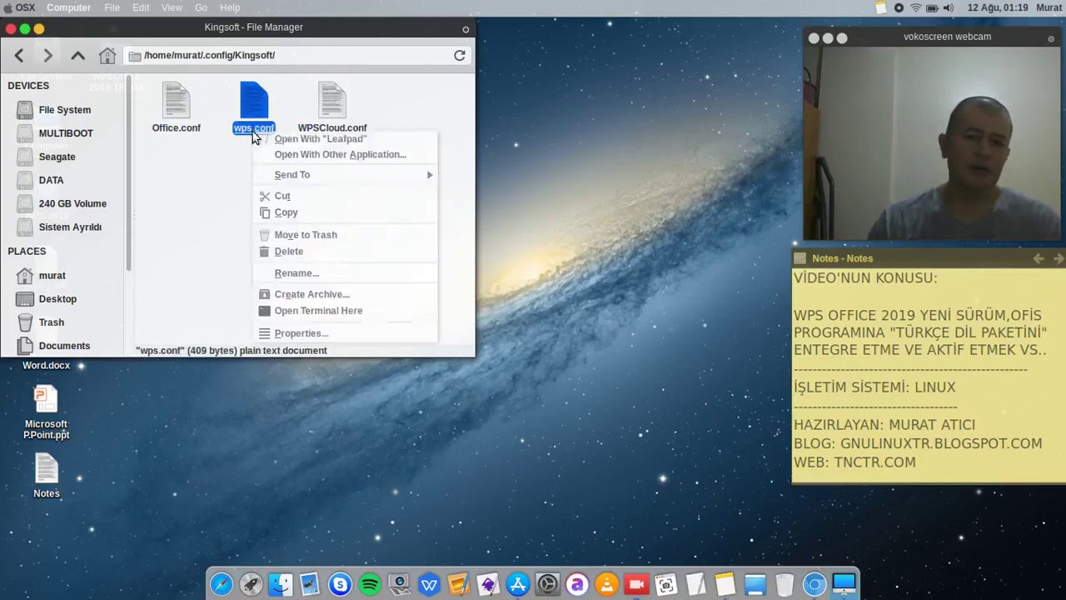
pyautogui.click(266, 138)
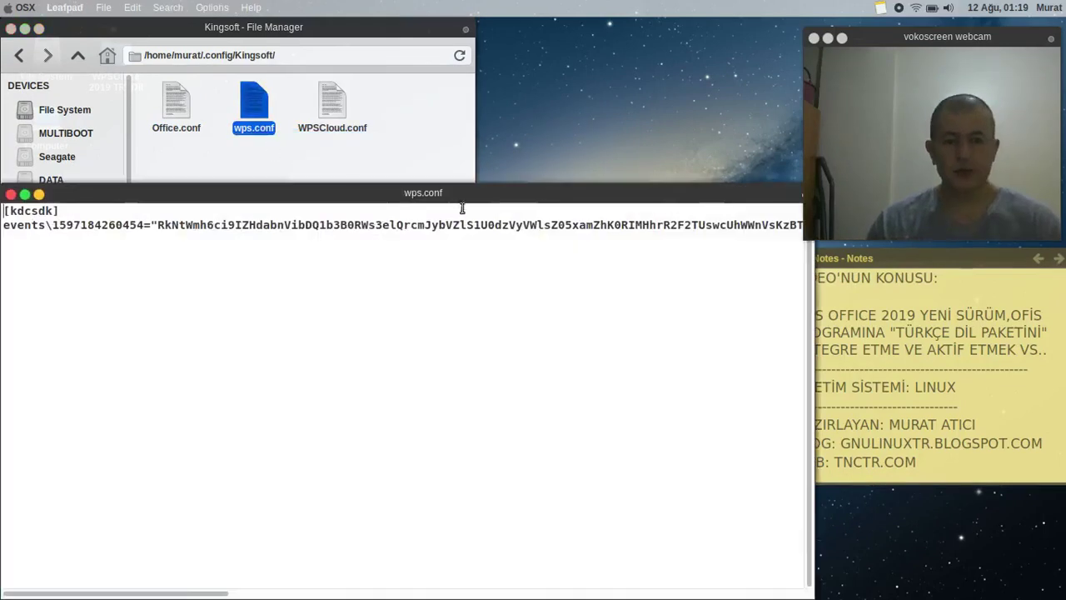
pyautogui.click(10, 194)
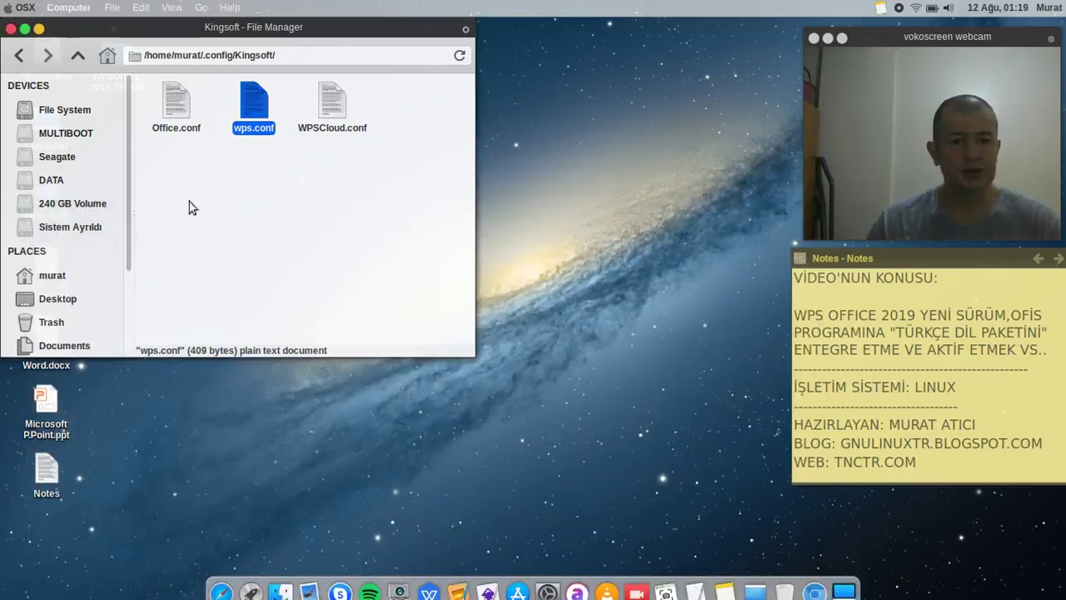
# Step: Open Office.conf in Leafpad and search for "language" until reaching the common\DefaultLanguage entry
pyautogui.click(180, 132)
pyautogui.rightClick(181, 133)
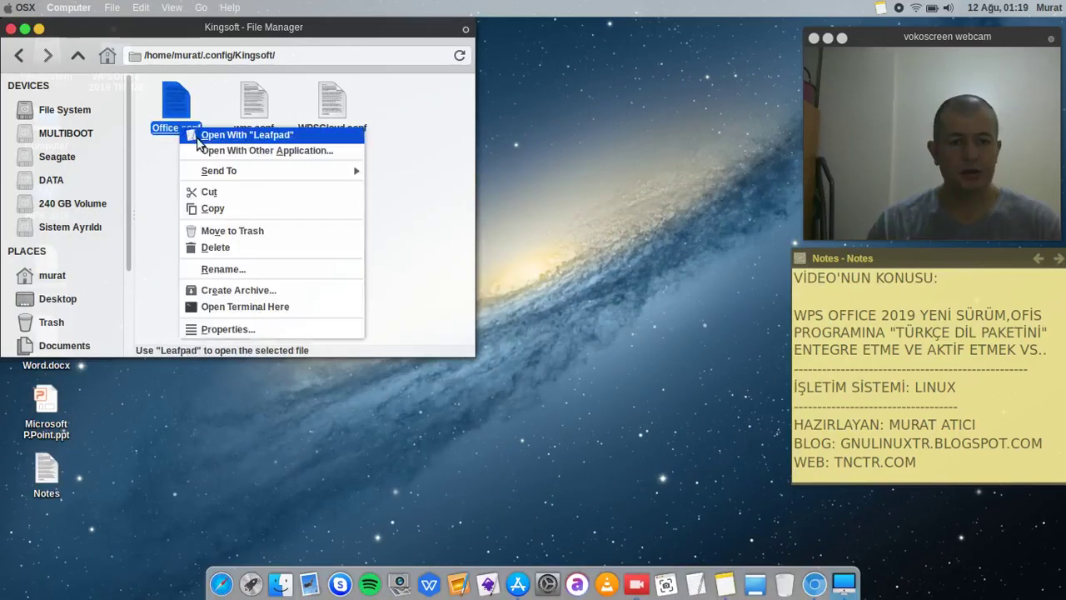
pyautogui.click(204, 135)
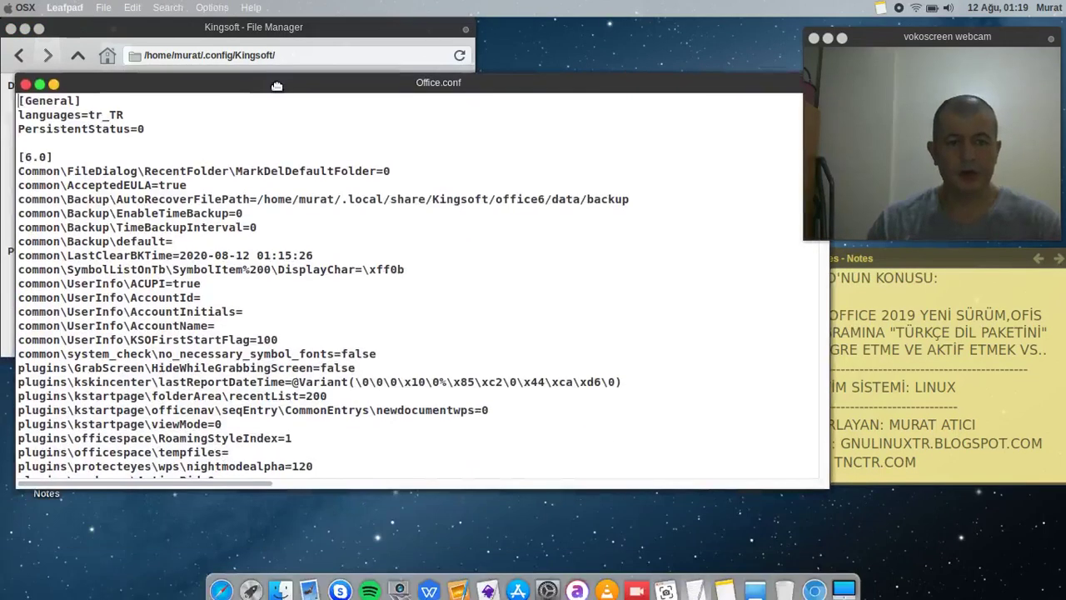
pyautogui.click(304, 150)
pyautogui.hotkey('ctrl', 'f')
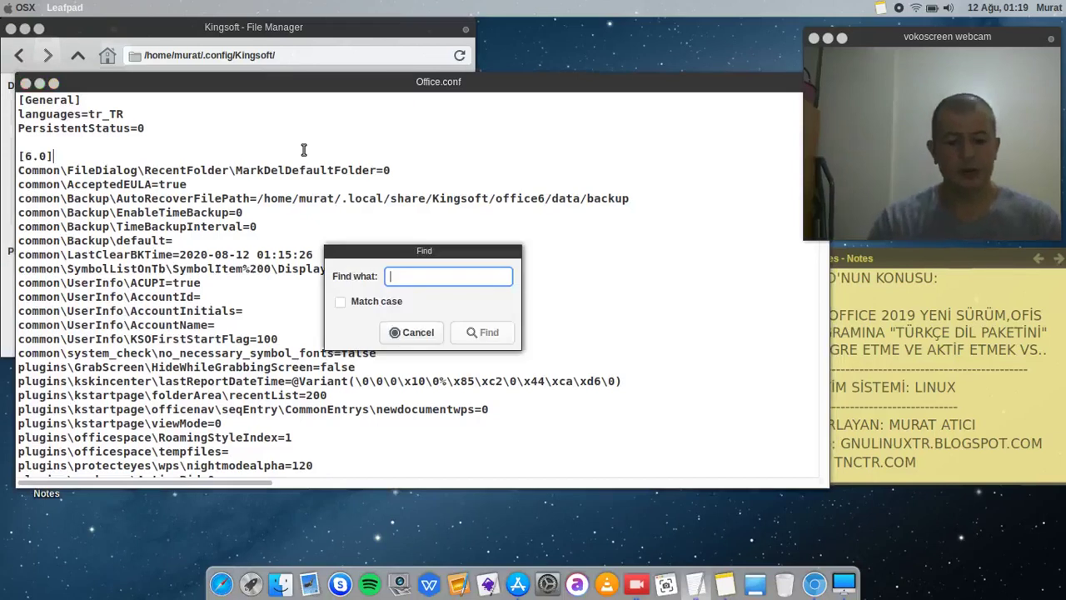
pyautogui.write('language')
pyautogui.press('Return')
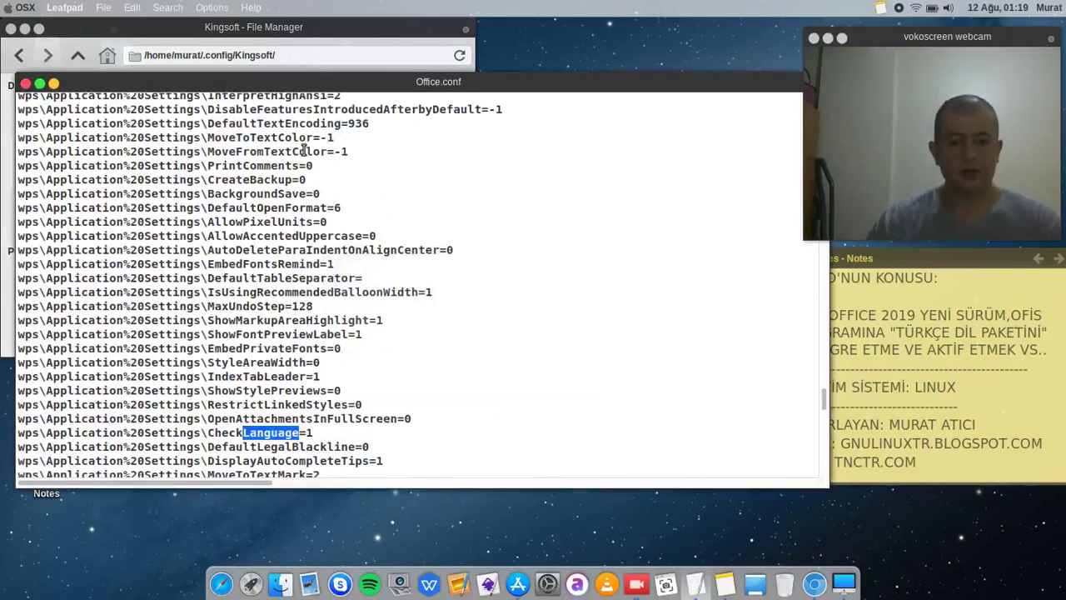
pyautogui.scroll(-2, 294, 324)
pyautogui.hotkey('ctrl', 'g')
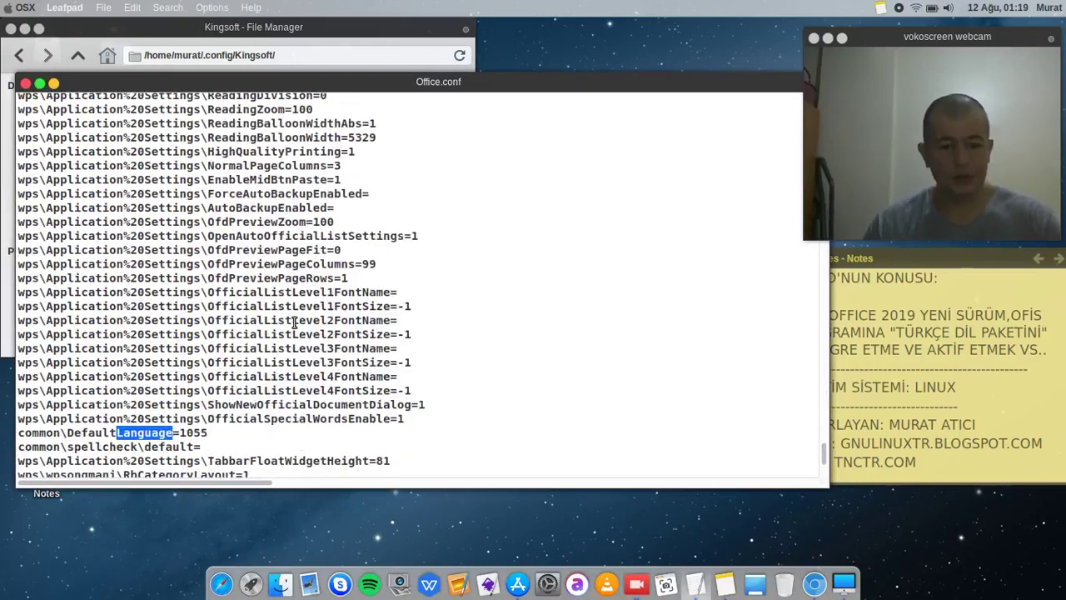
# Step: Highlight the value of the common\DefaultLanguage entry, and close Office.conf and the Kingsoft folder window
pyautogui.click(243, 429)
pyautogui.tripleClick(245, 429)
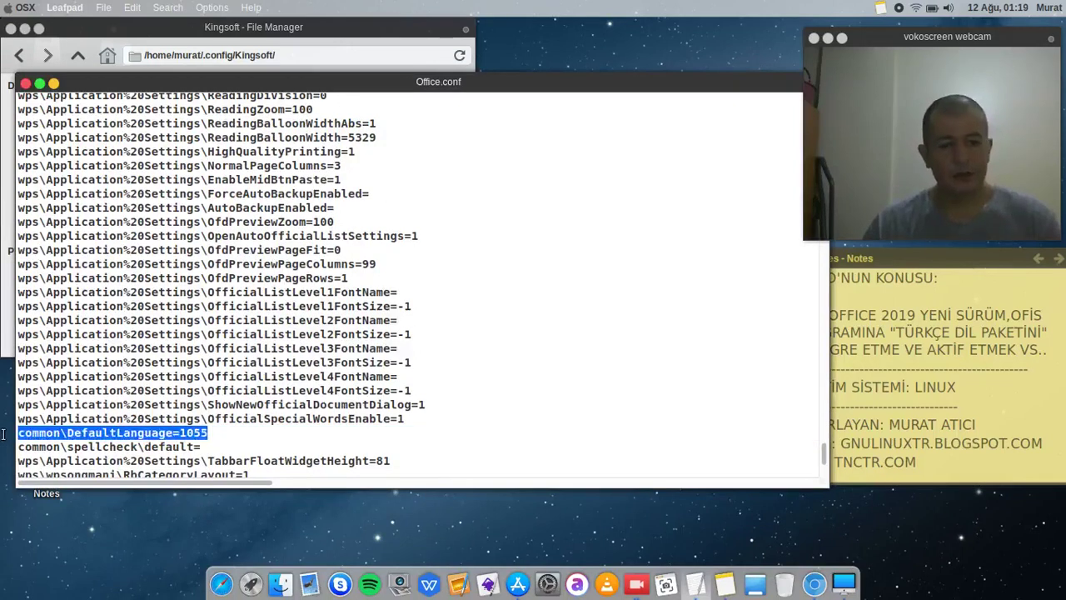
pyautogui.moveTo(257, 428); pyautogui.dragTo(176, 433)
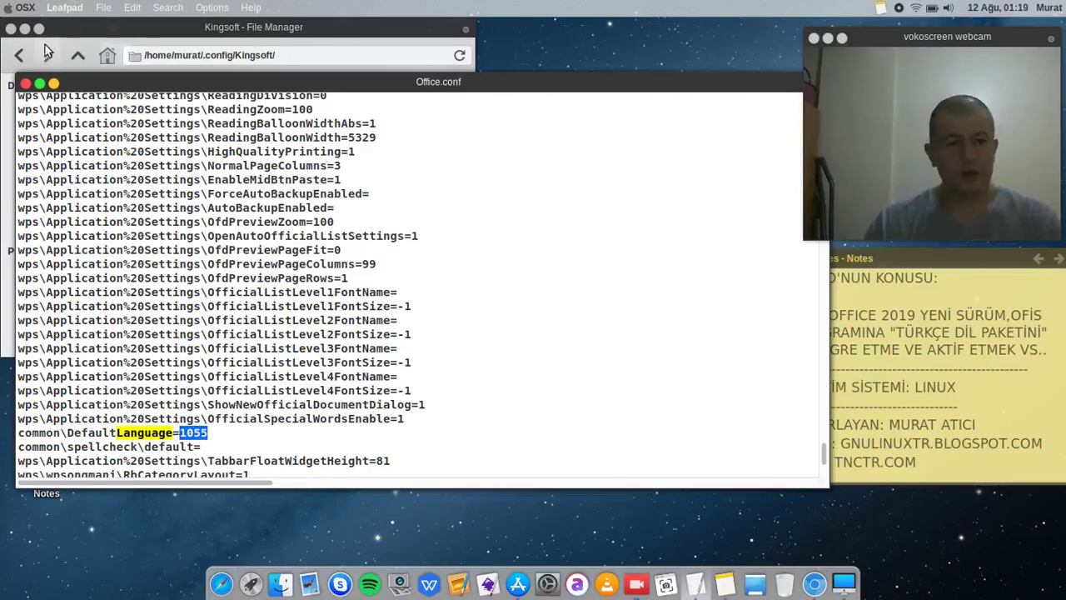
pyautogui.click(26, 84)
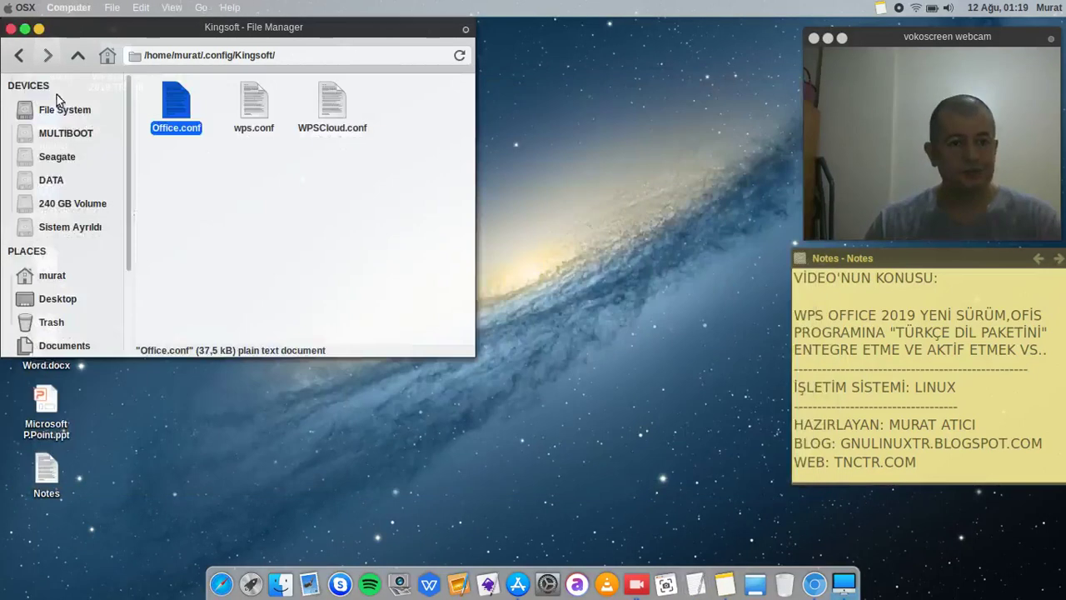
pyautogui.click(10, 29)
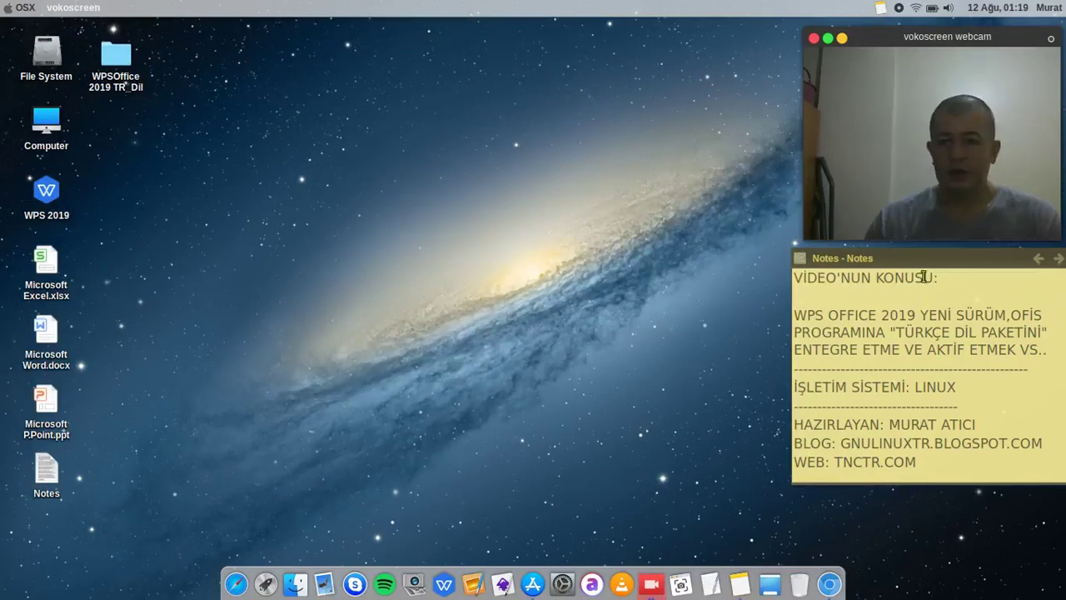
pyautogui.moveTo(923, 264); pyautogui.dragTo(920, 258)
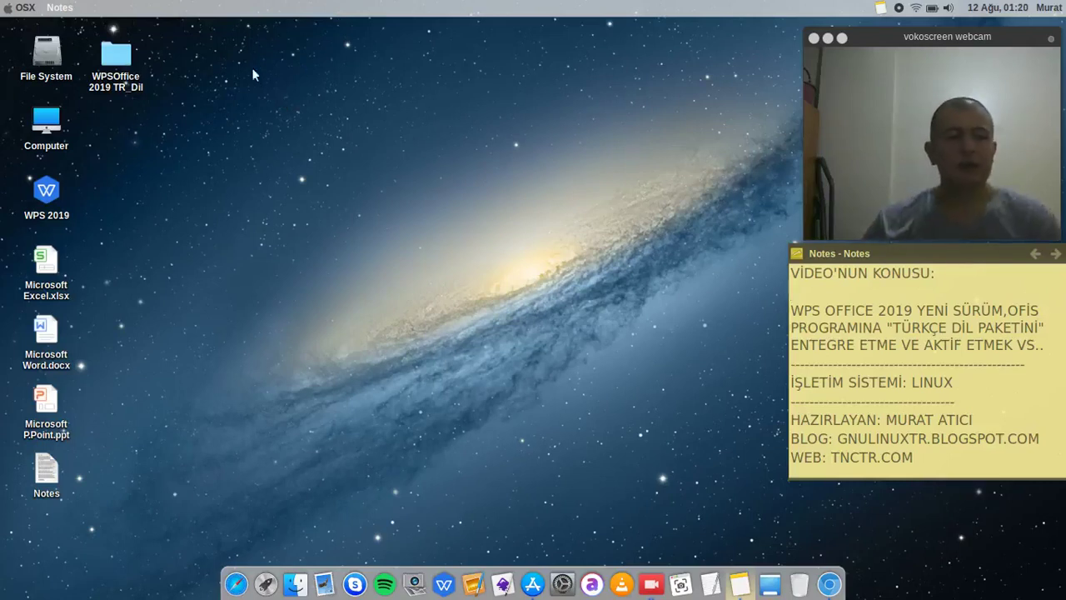
# Step: Examine the dicts and mui folders within office6 in the desktop's WPSOffice 2019 TR_Dil folder, and close the window
pyautogui.doubleClick(116, 56)
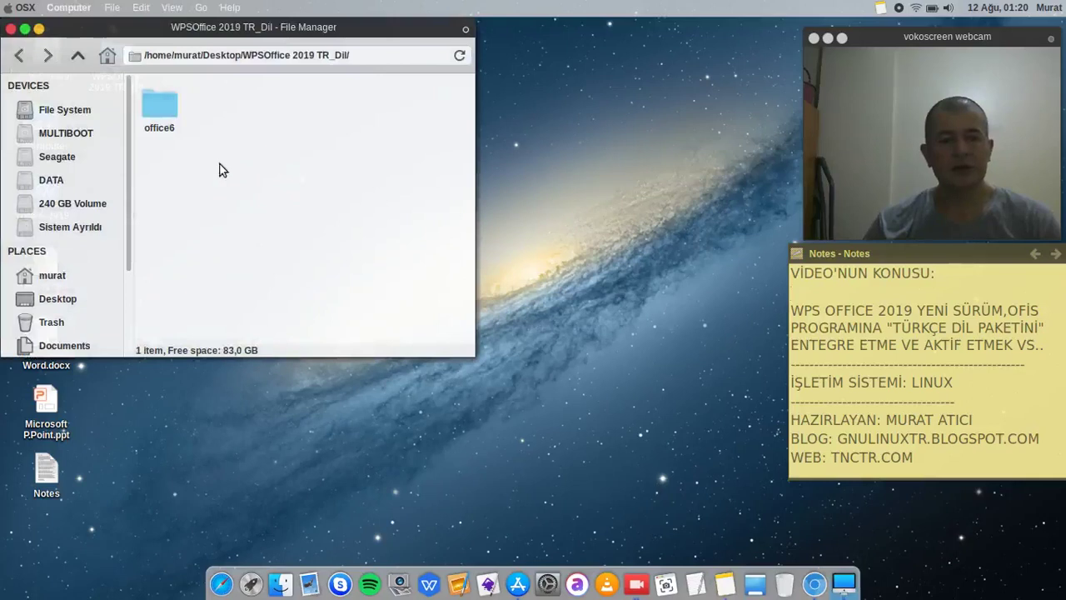
pyautogui.doubleClick(174, 105)
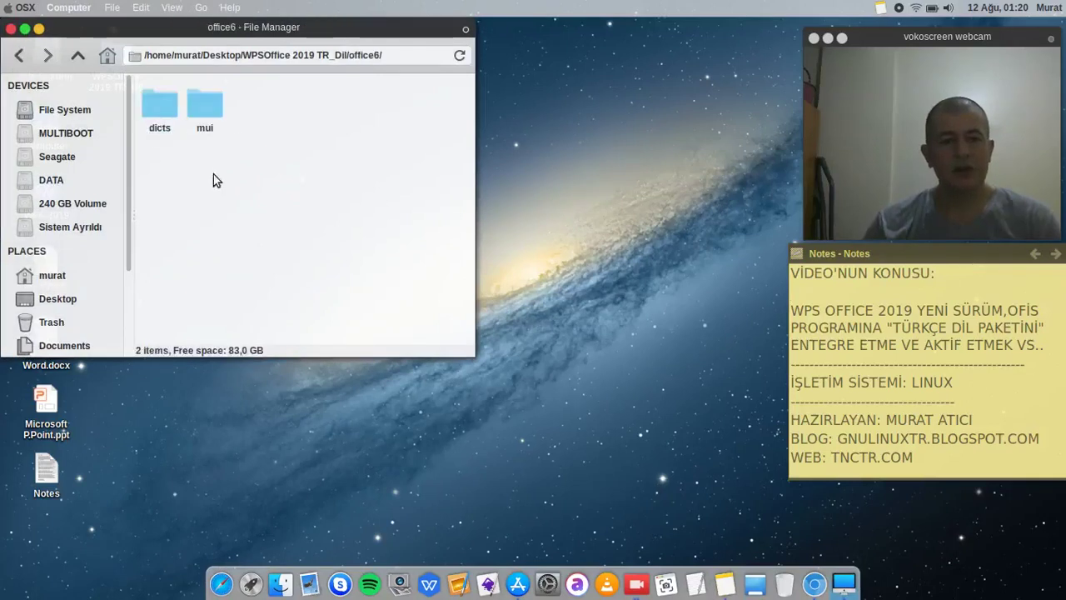
pyautogui.click(205, 107)
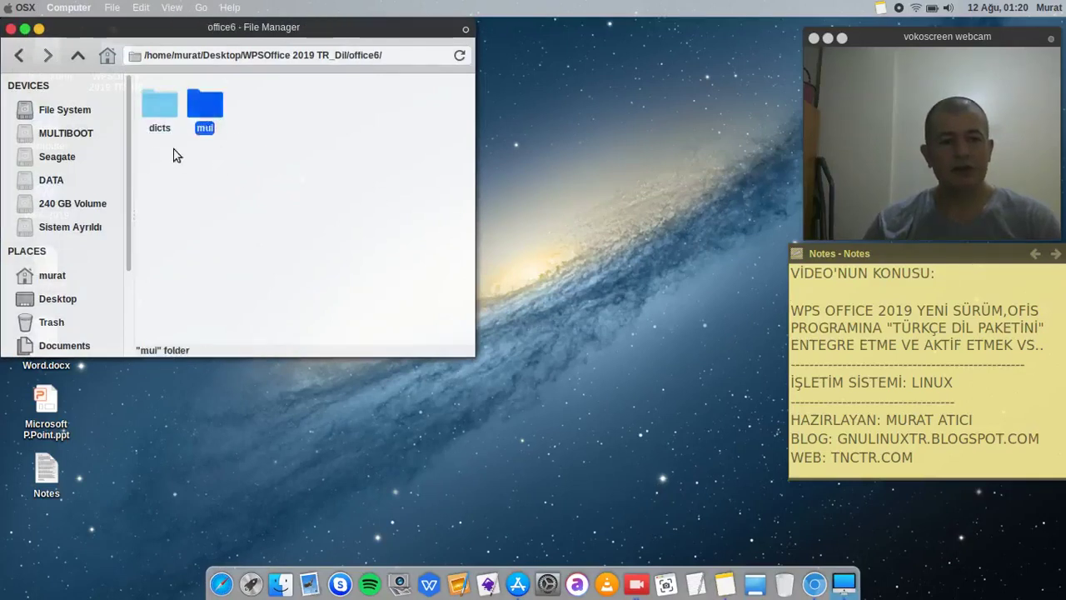
pyautogui.click(153, 120)
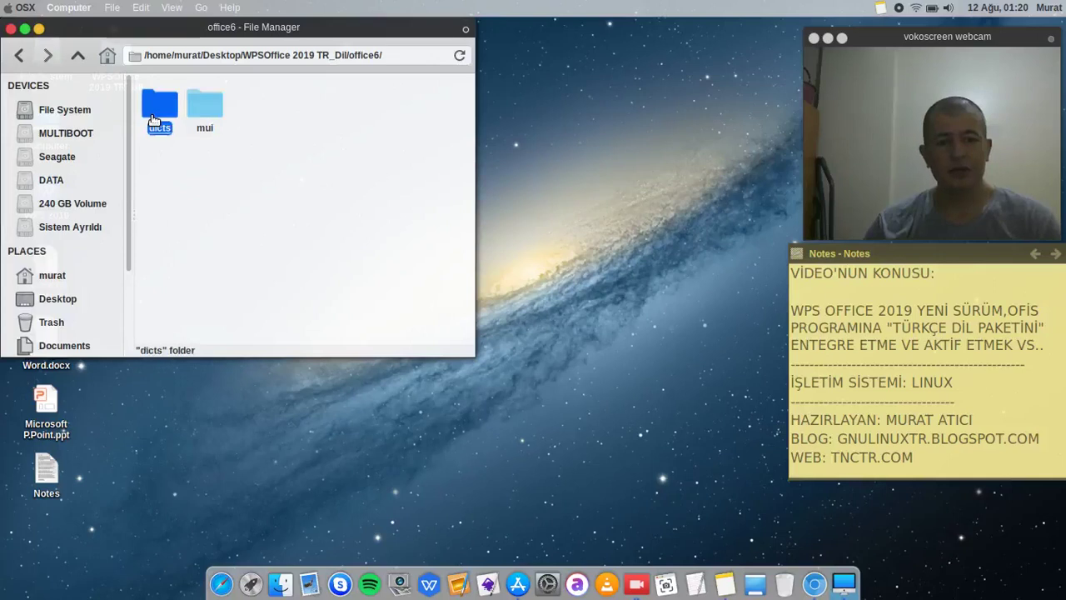
pyautogui.doubleClick(153, 120)
pyautogui.click(14, 57)
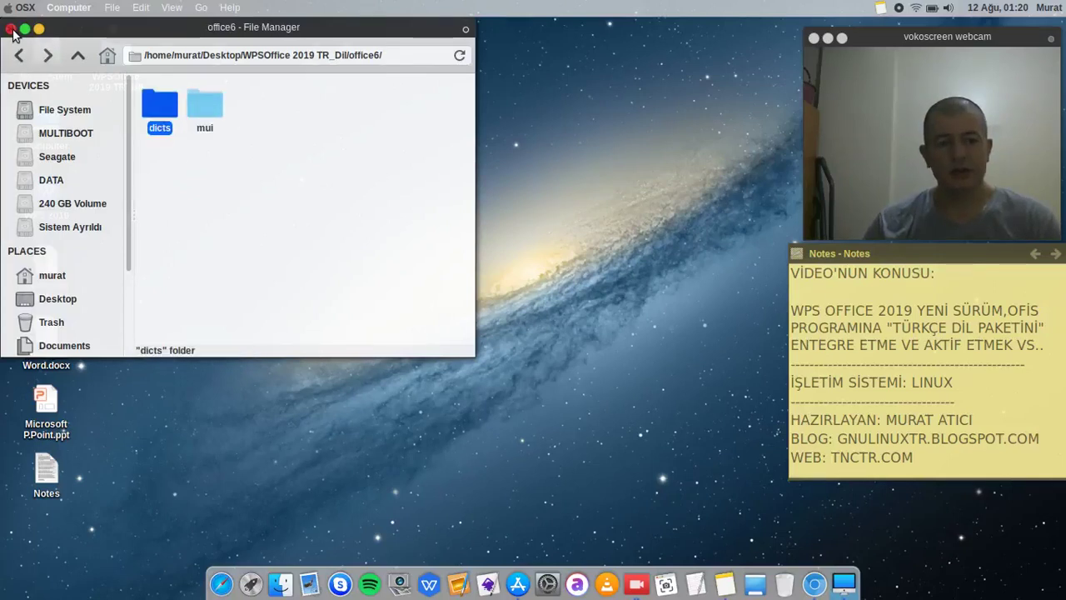
pyautogui.click(10, 29)
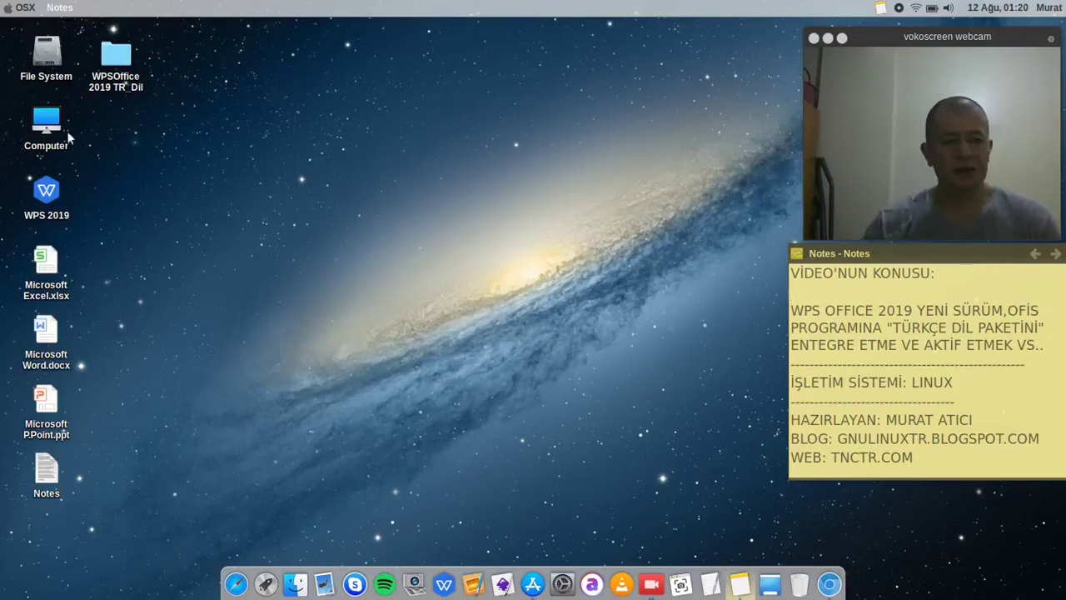
# Step: Launch WPS 2019 from the desktop and create a new blank Writer document
pyautogui.click(36, 213)
pyautogui.doubleClick(37, 213)
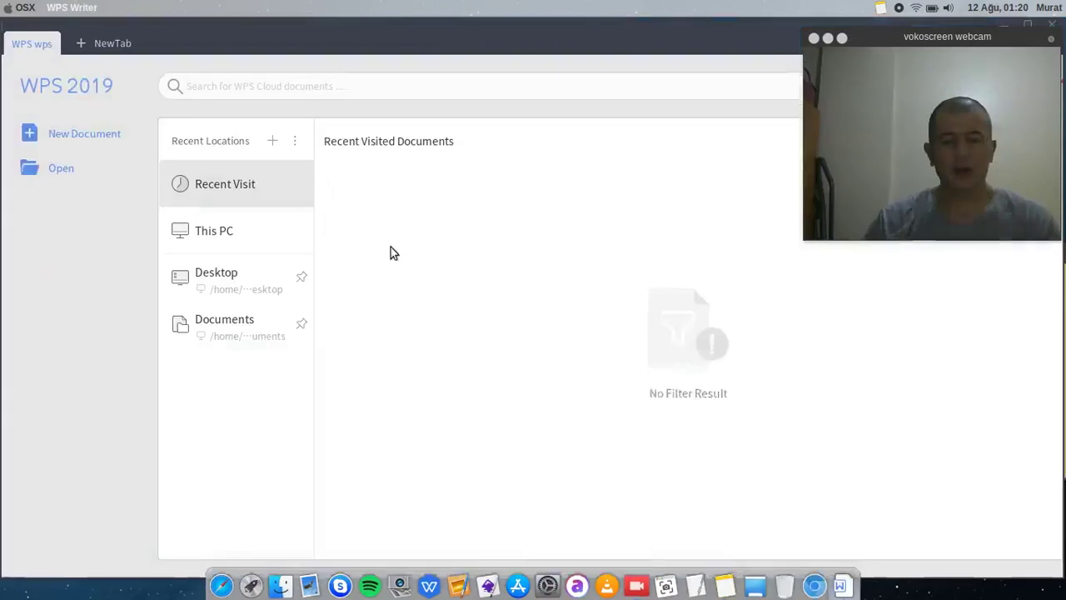
pyautogui.click(83, 42)
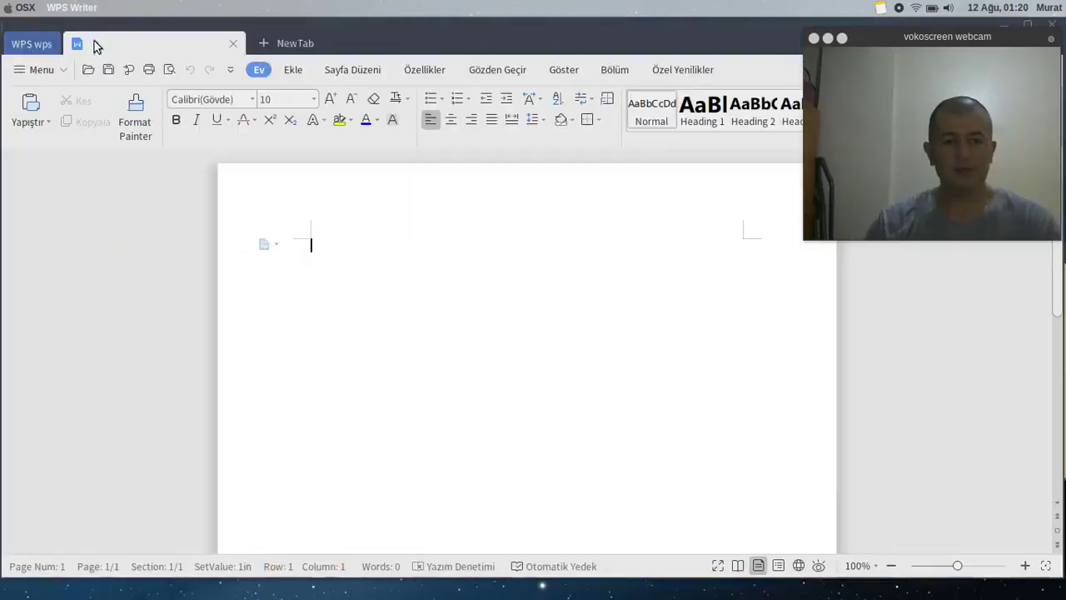
pyautogui.moveTo(990, 49); pyautogui.dragTo(998, 178)
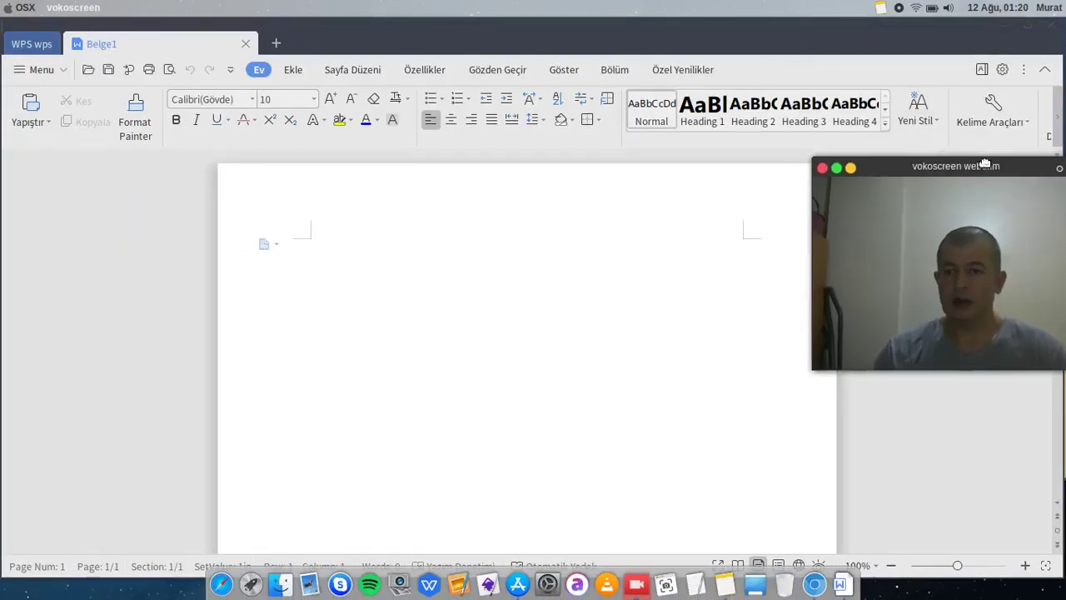
# Step: Set the WPS Writer interface language to Turkish (TR) without following the system locale, and close the program
pyautogui.click(982, 70)
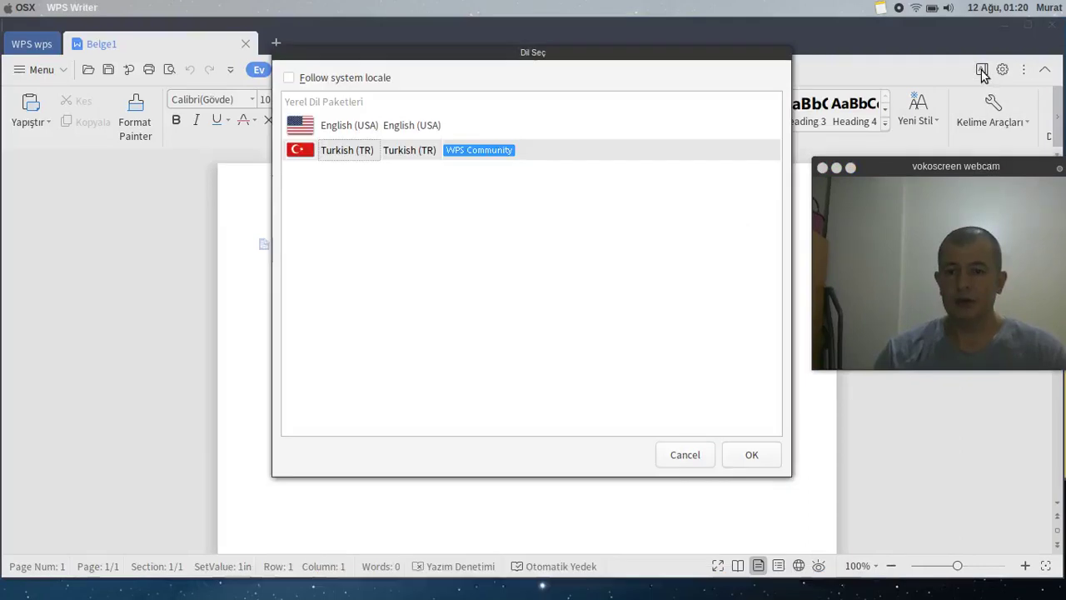
pyautogui.click(353, 128)
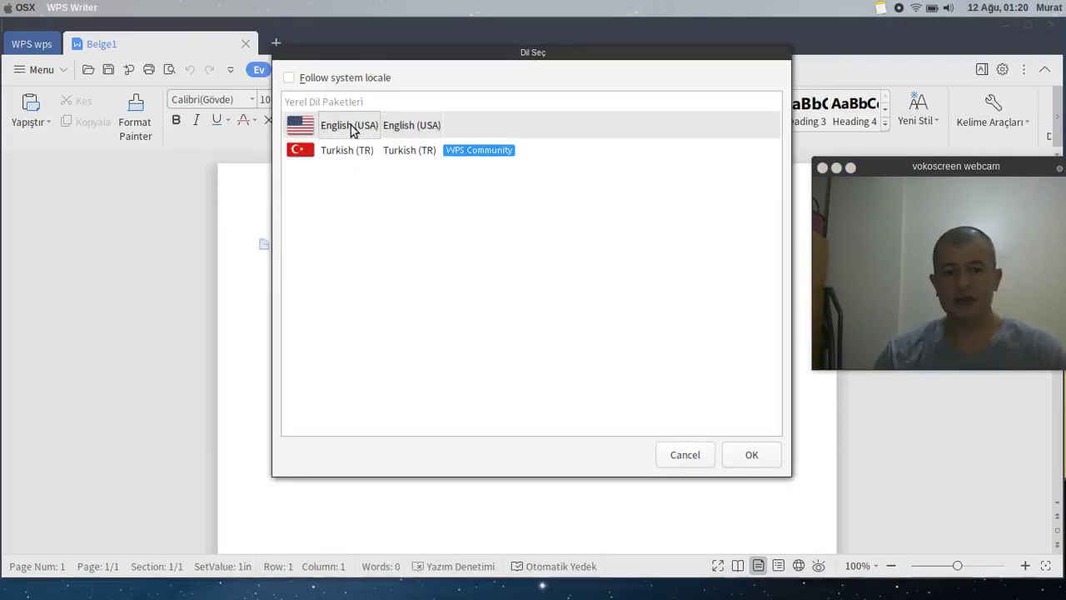
pyautogui.click(375, 153)
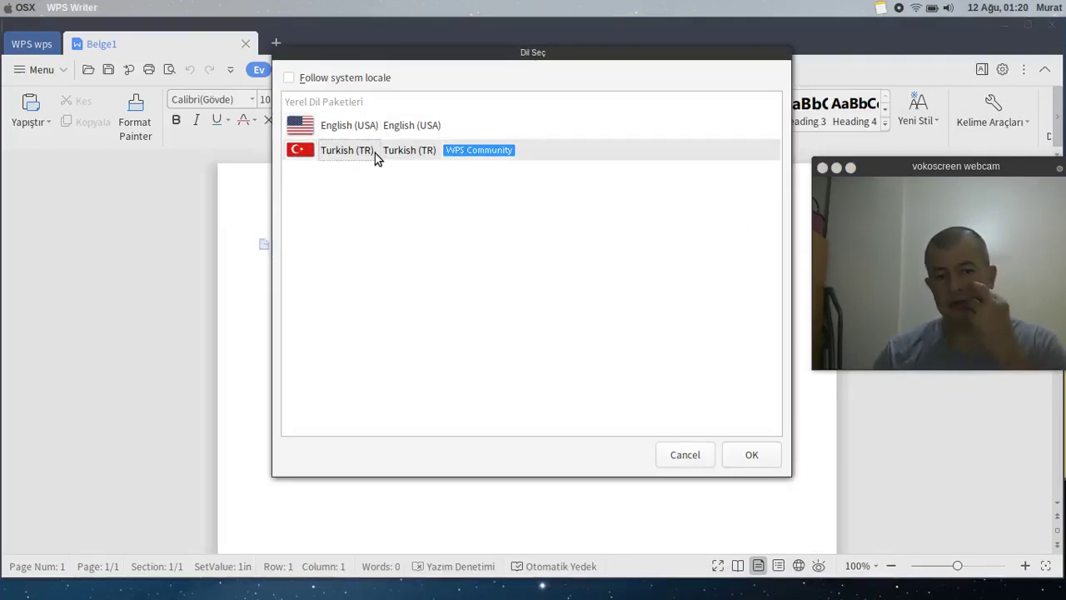
pyautogui.click(333, 78)
pyautogui.click(341, 79)
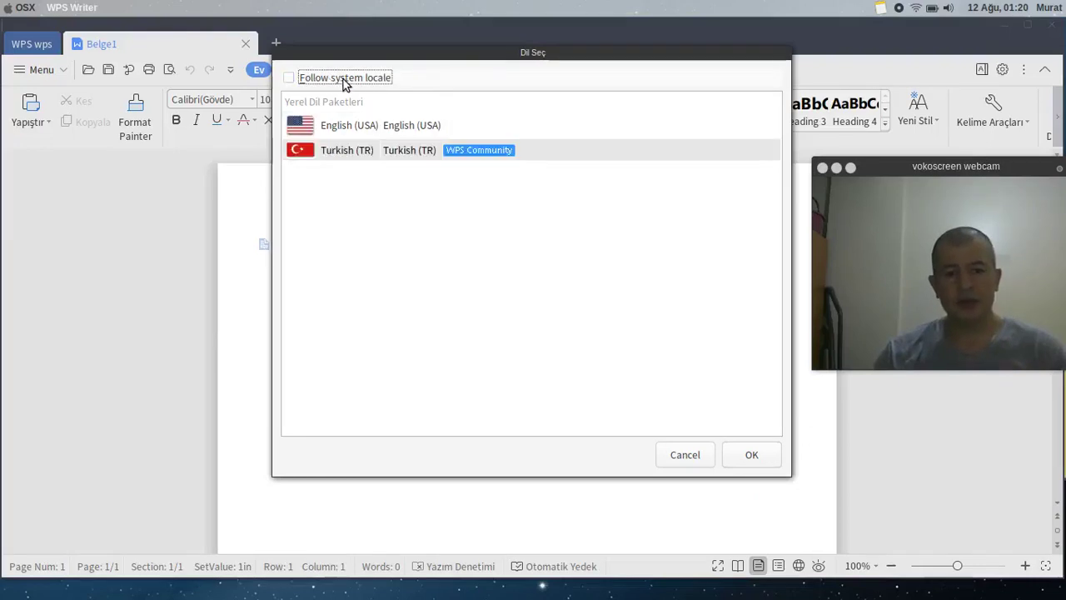
pyautogui.click(369, 158)
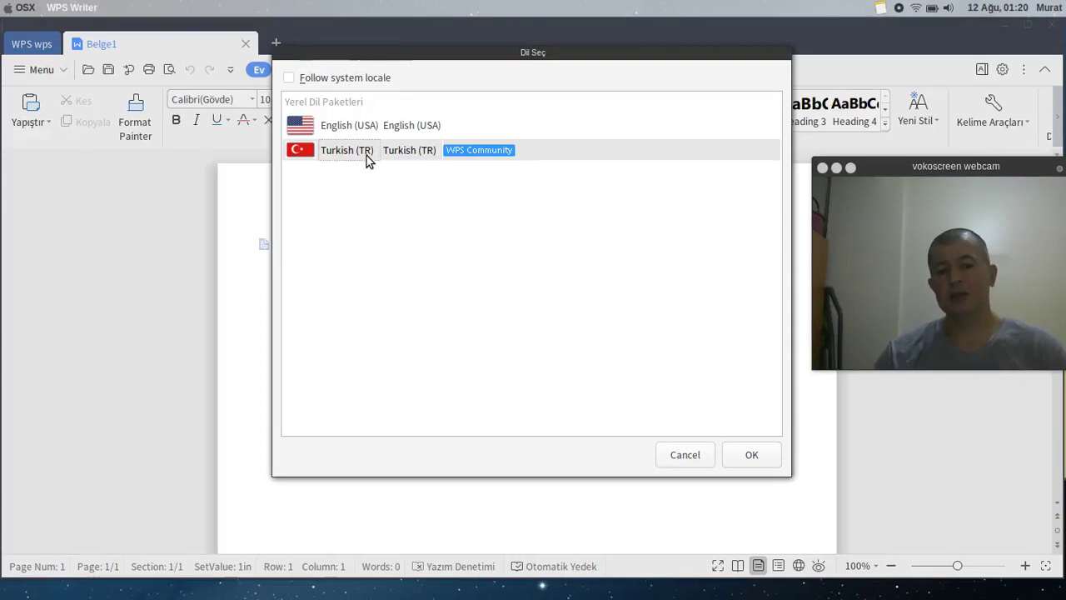
pyautogui.click(752, 454)
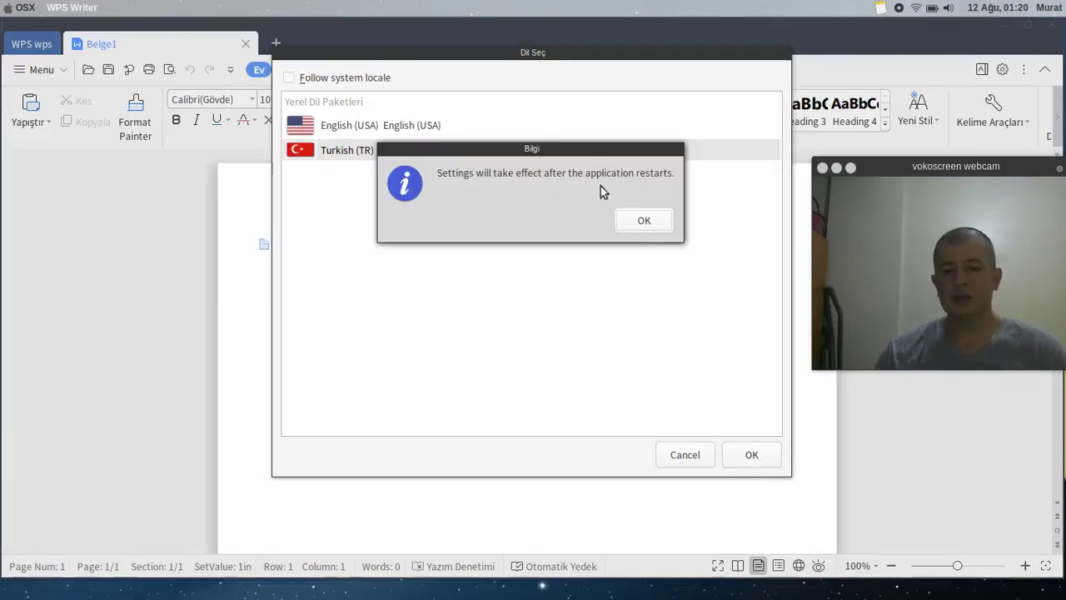
pyautogui.click(645, 223)
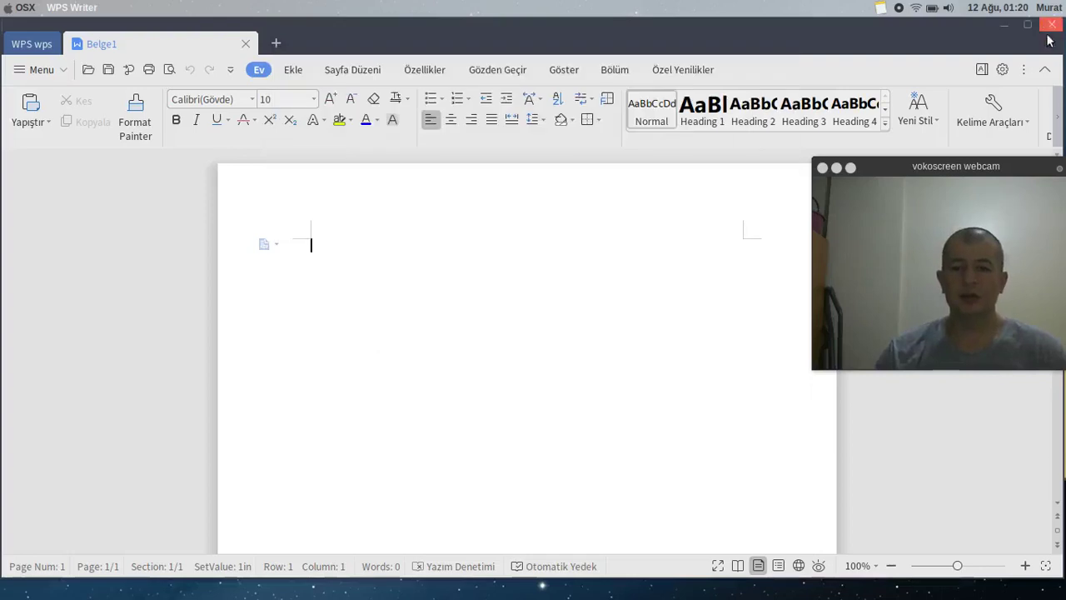
pyautogui.click(1052, 24)
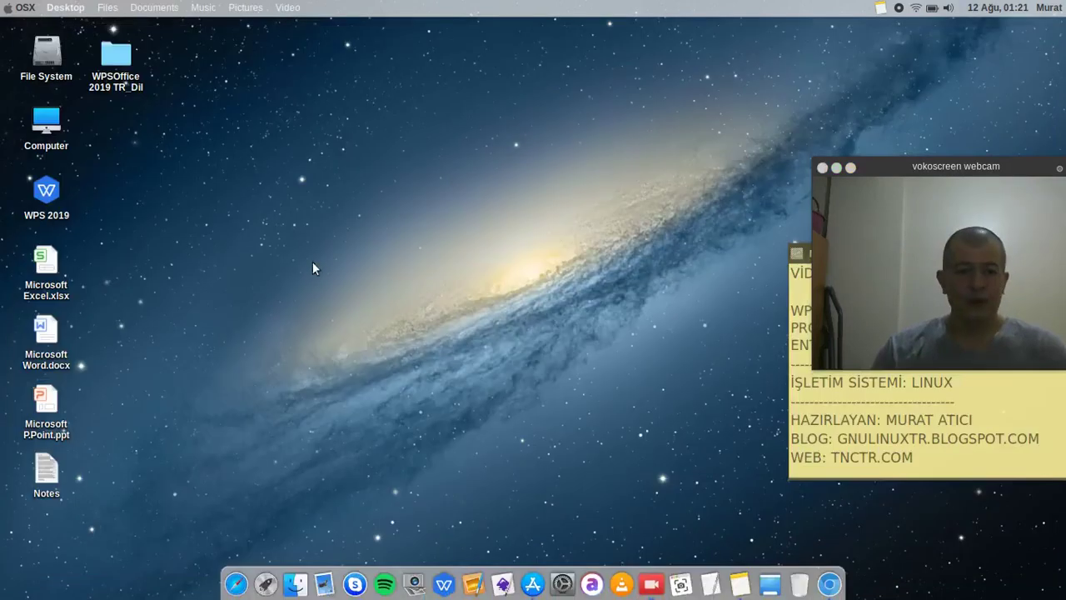
pyautogui.moveTo(967, 167); pyautogui.dragTo(961, 32)
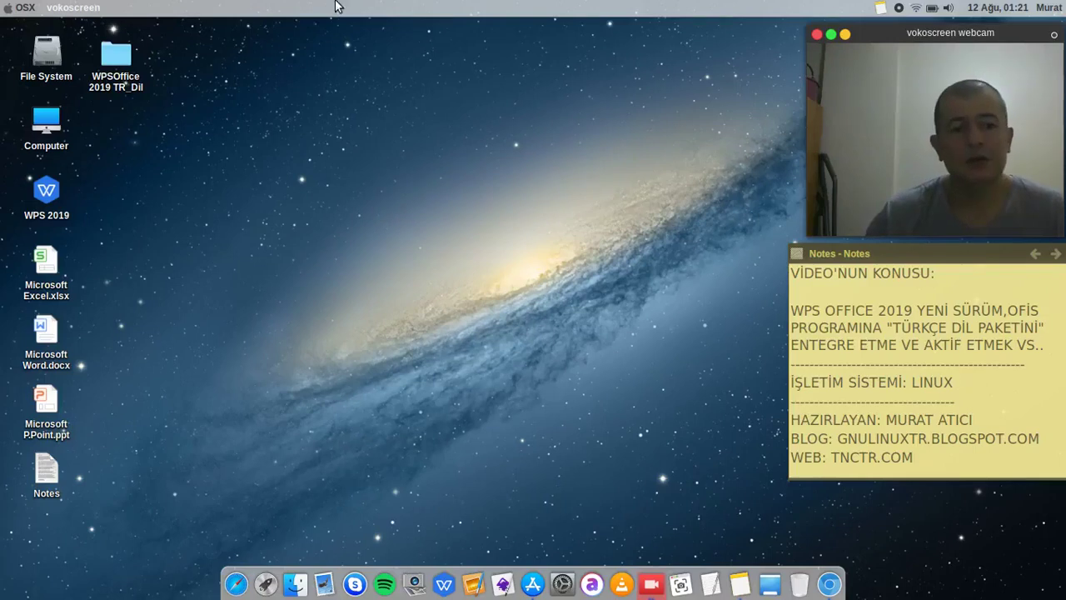
# Step: Highlight the three Microsoft sample files on the desktop and view the desktop's options for creating a document
pyautogui.moveTo(103, 275); pyautogui.dragTo(39, 408)
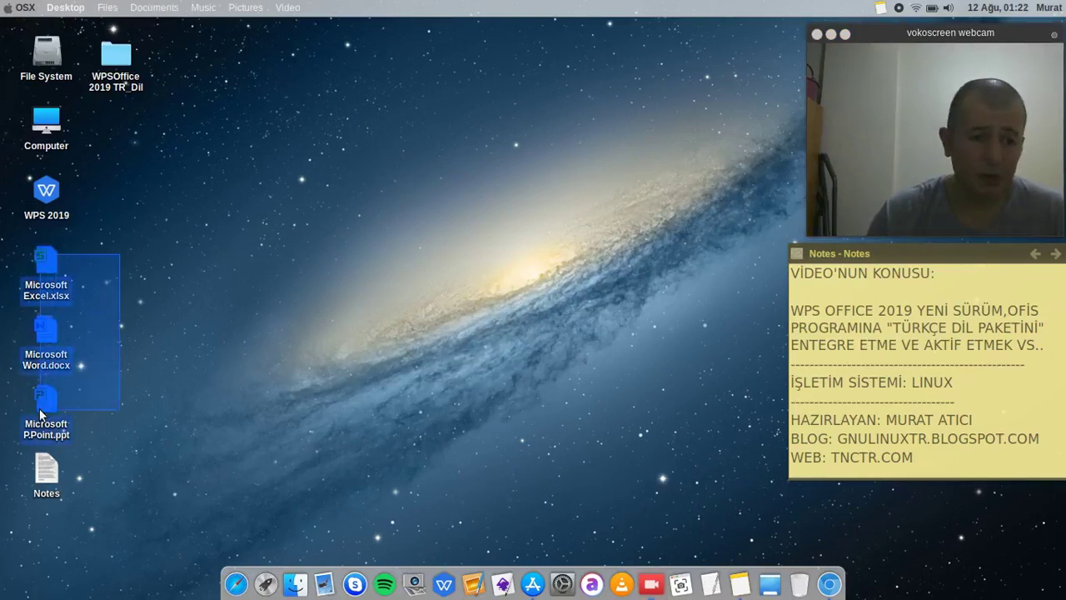
pyautogui.rightClick(327, 148)
pyautogui.moveTo(427, 228)
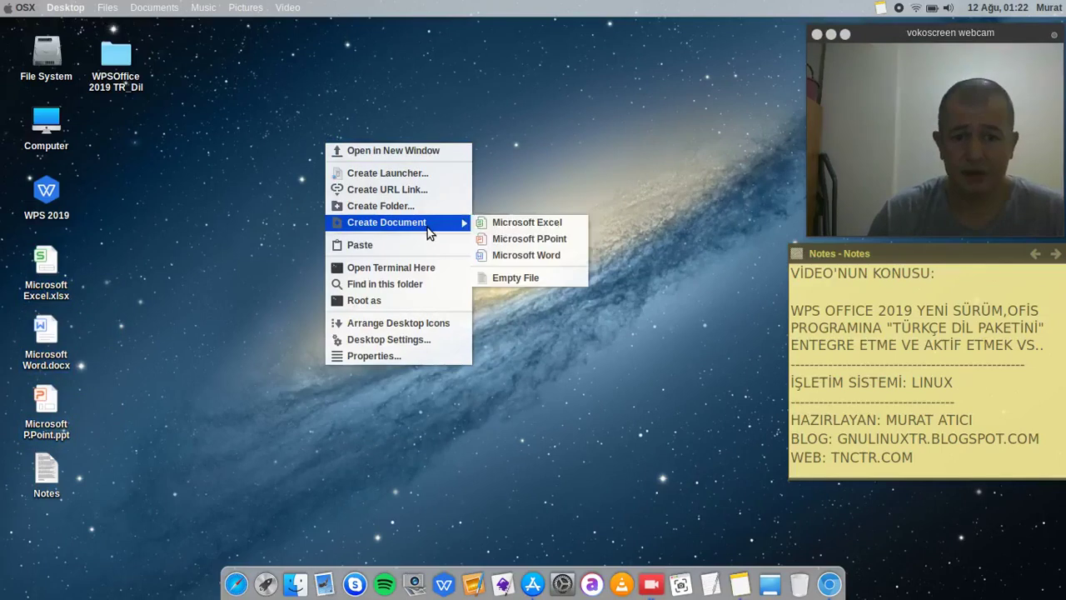
pyautogui.click(138, 358)
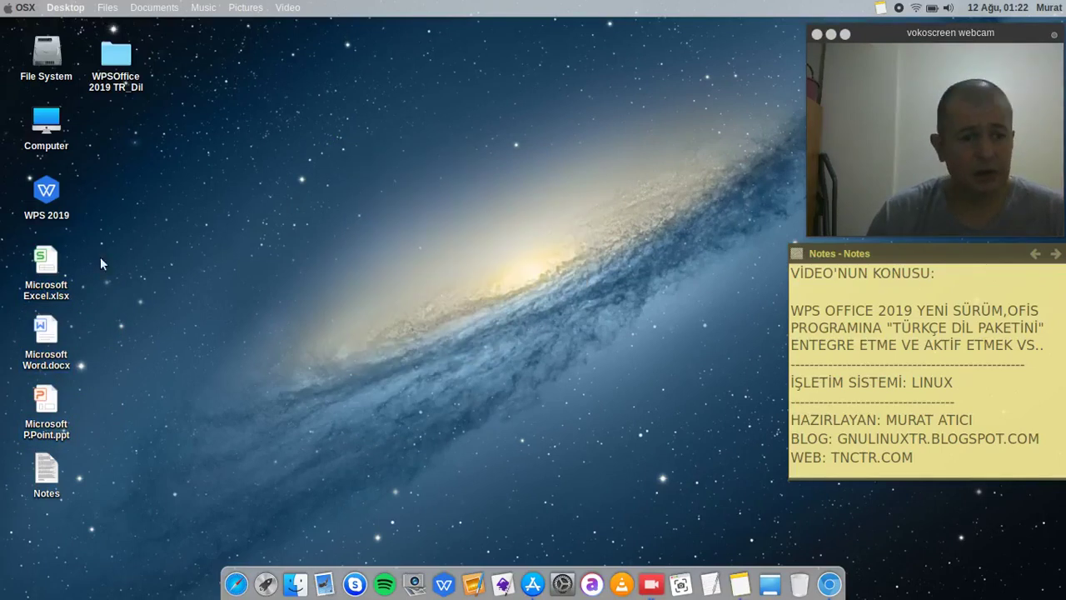
# Step: Copy Microsoft Excel.xlsx, Microsoft Word.docx and Microsoft P.Point.ppt from the desktop
pyautogui.moveTo(100, 263); pyautogui.dragTo(17, 442)
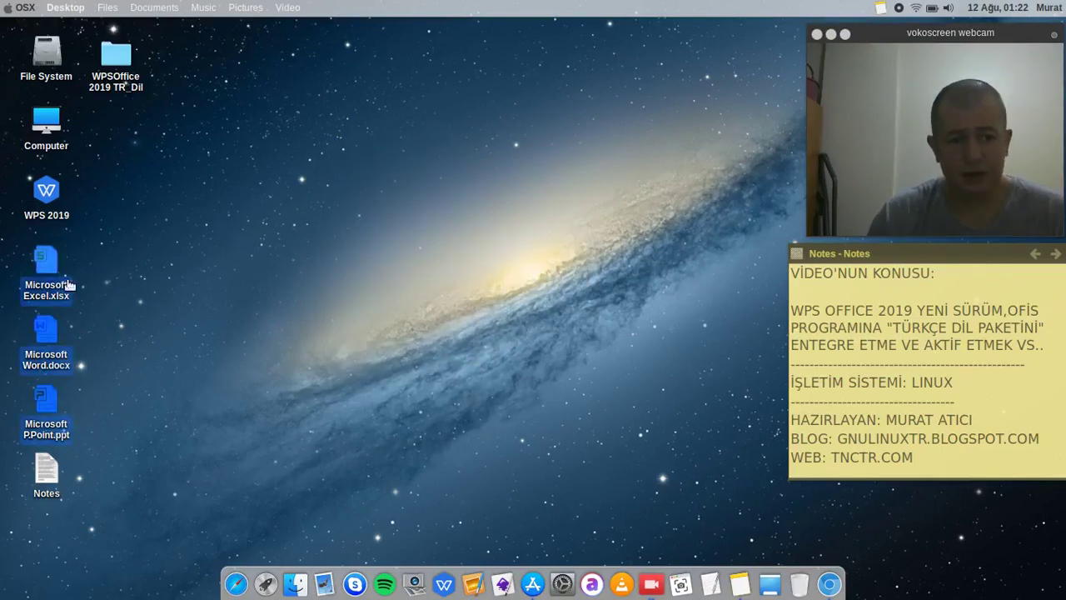
pyautogui.moveTo(64, 290)
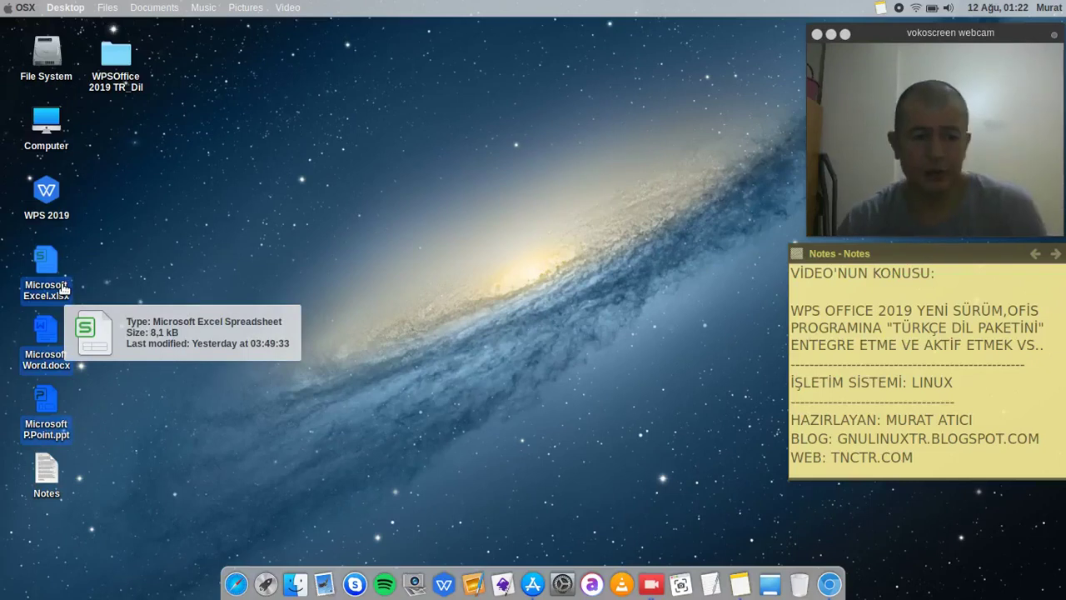
pyautogui.rightClick(64, 290)
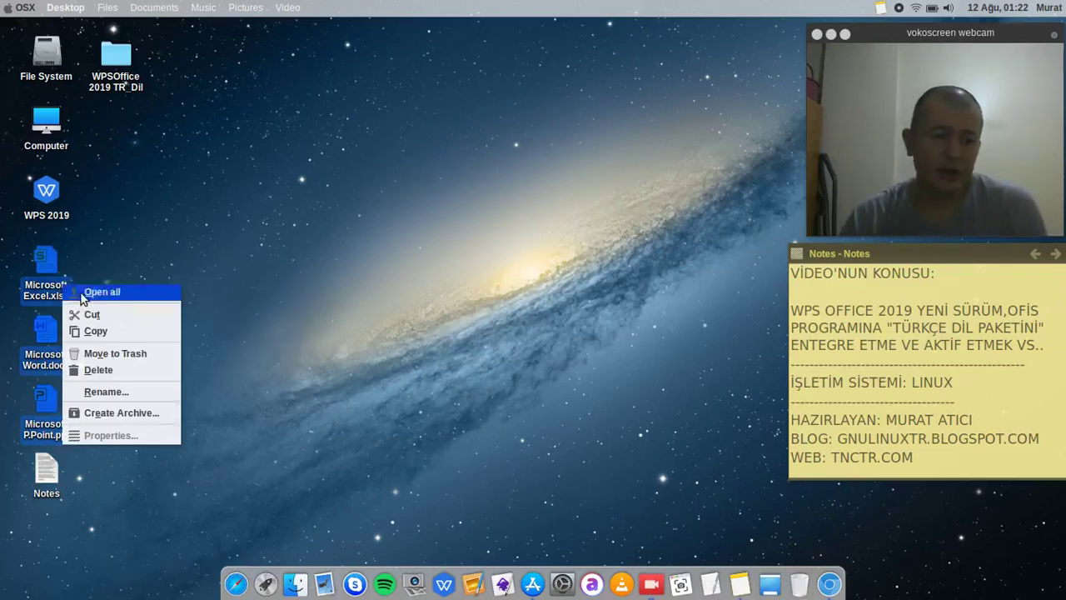
pyautogui.click(97, 333)
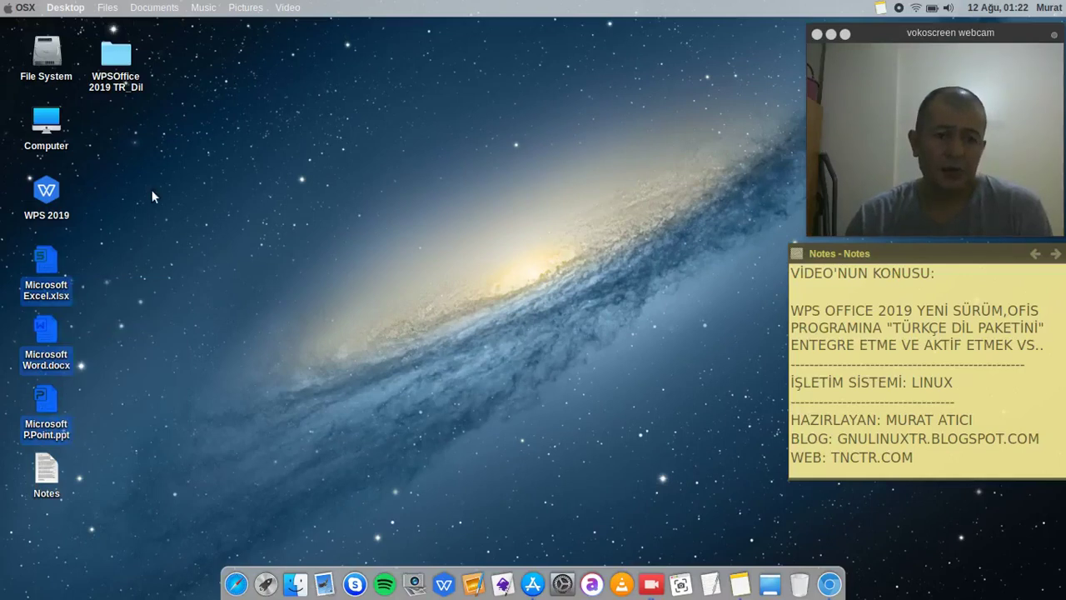
pyautogui.click(175, 250)
# Step: Open the home folder in the file manager, hide its hidden items and go into the Templates folder
pyautogui.click(296, 576)
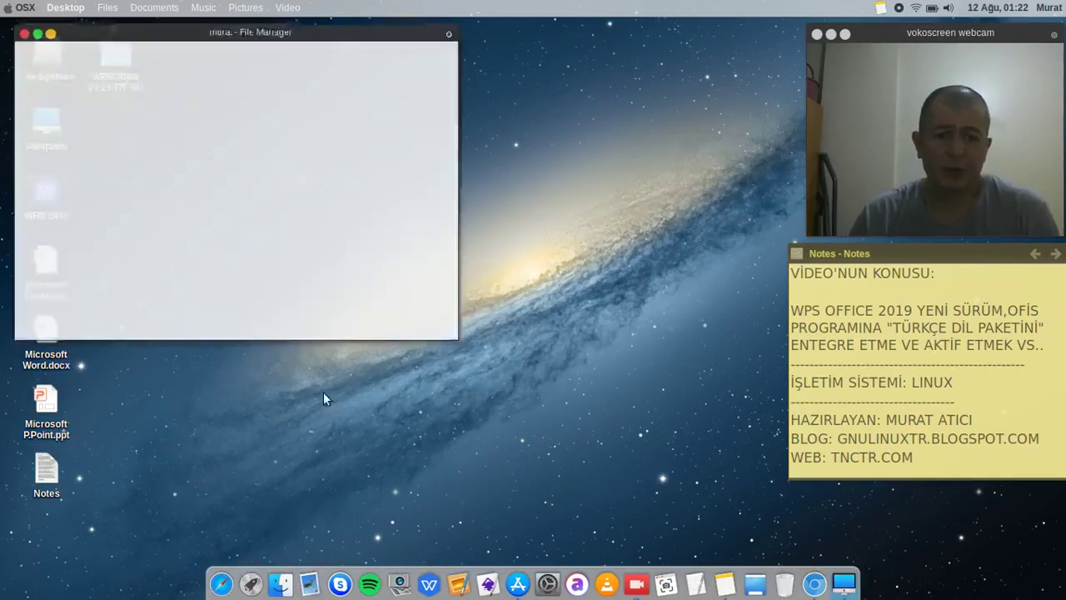
pyautogui.click(185, 125)
pyautogui.hotkey('ctrl', 'h')
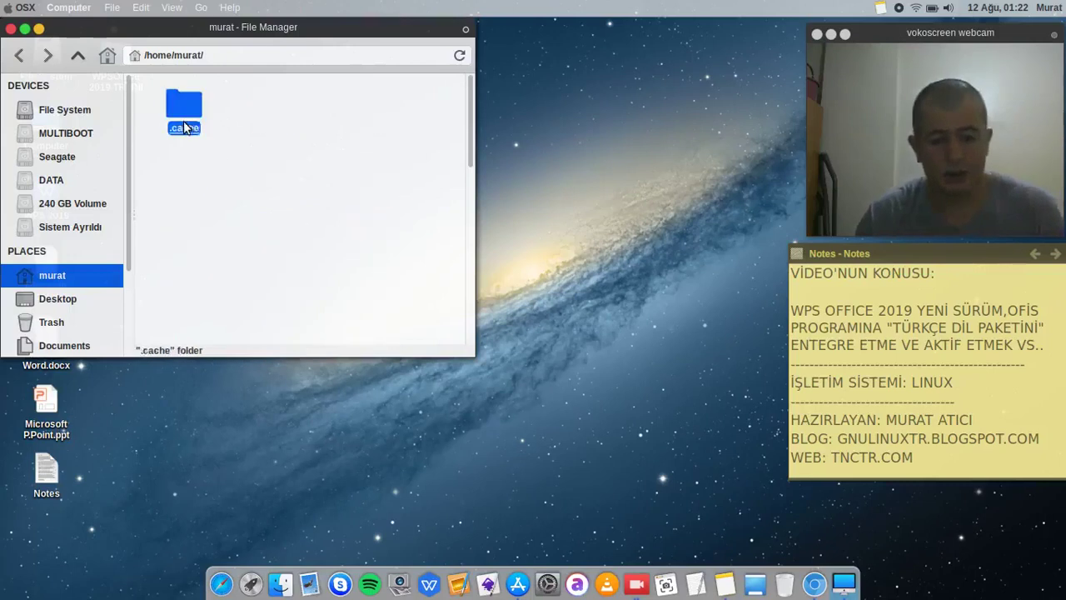
pyautogui.click(177, 242)
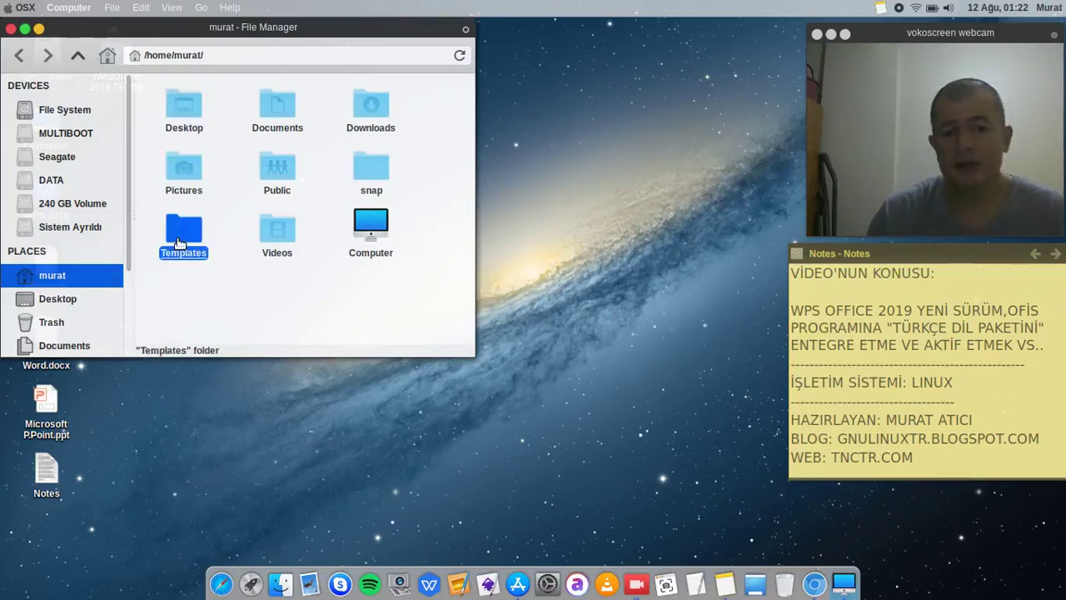
pyautogui.doubleClick(178, 243)
# Step: Paste the copied Office files into the Templates folder, replacing all existing ones, and close the file manager
pyautogui.rightClick(257, 208)
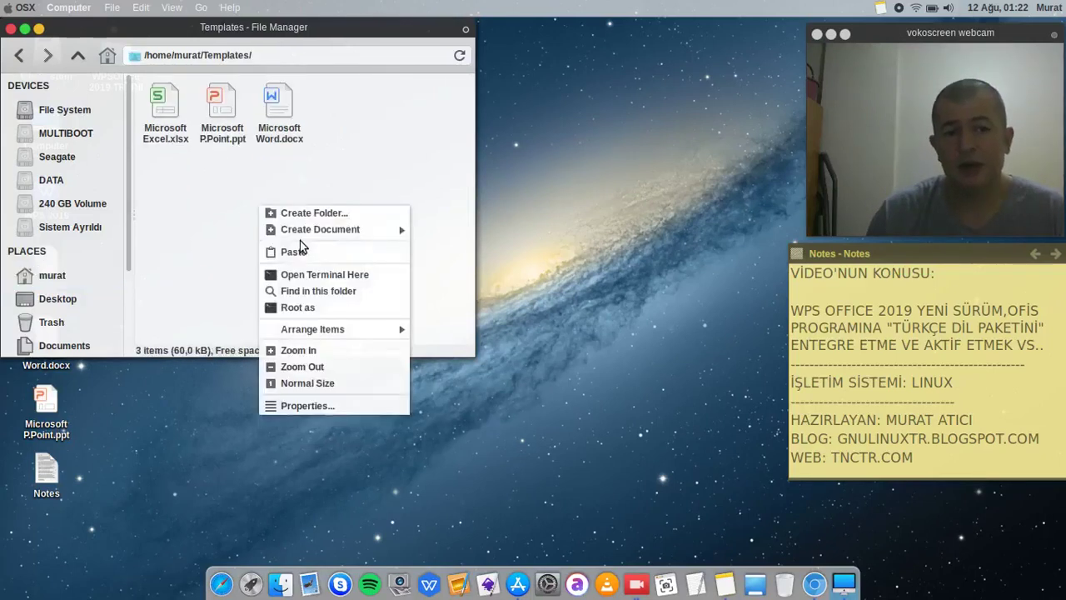
pyautogui.click(301, 252)
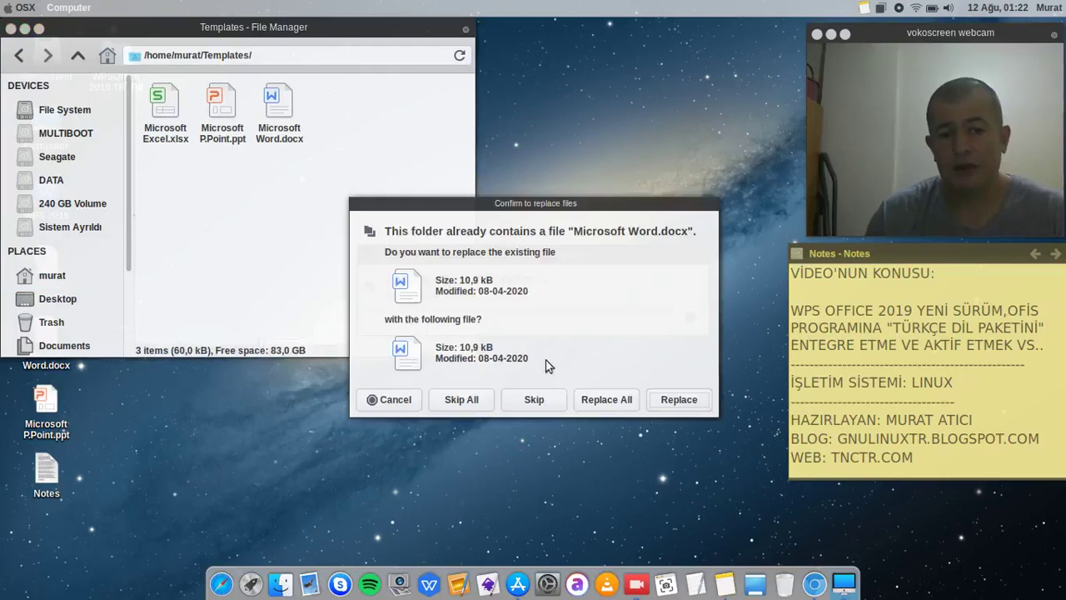
pyautogui.click(612, 404)
pyautogui.click(314, 228)
pyautogui.moveTo(368, 193); pyautogui.dragTo(138, 126)
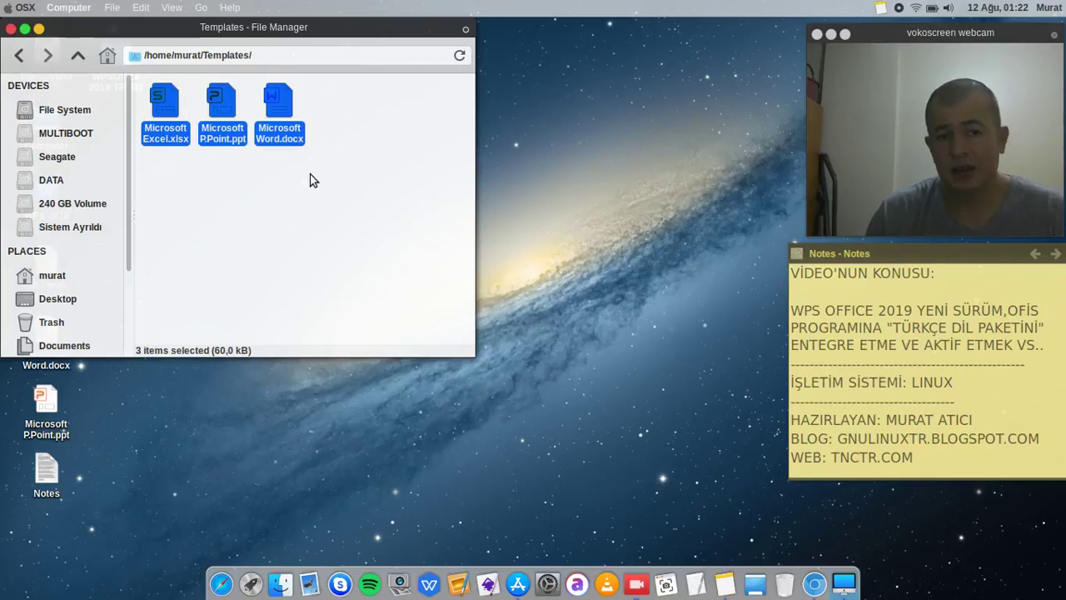
pyautogui.moveTo(317, 33); pyautogui.dragTo(550, 66)
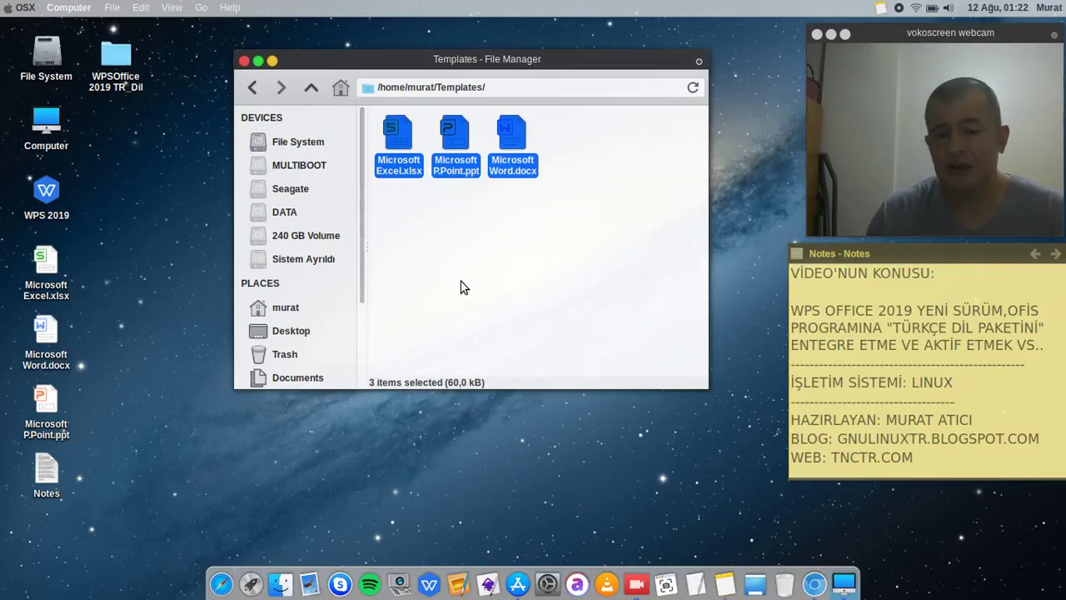
pyautogui.click(244, 62)
# Step: Check which Office templates the desktop offers for creating a new document, without creating one
pyautogui.rightClick(258, 66)
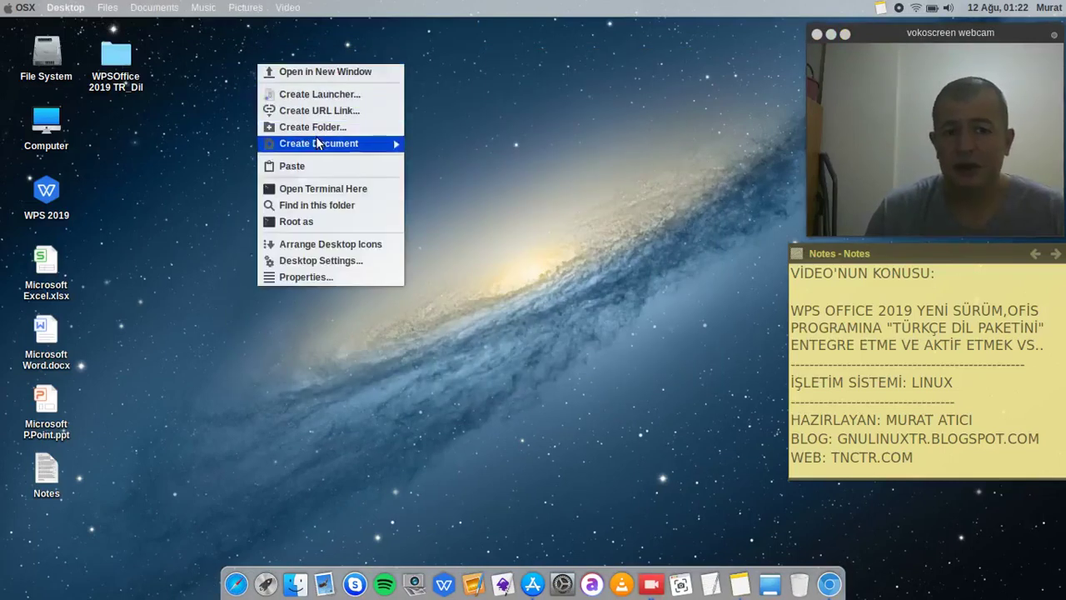
pyautogui.moveTo(363, 144)
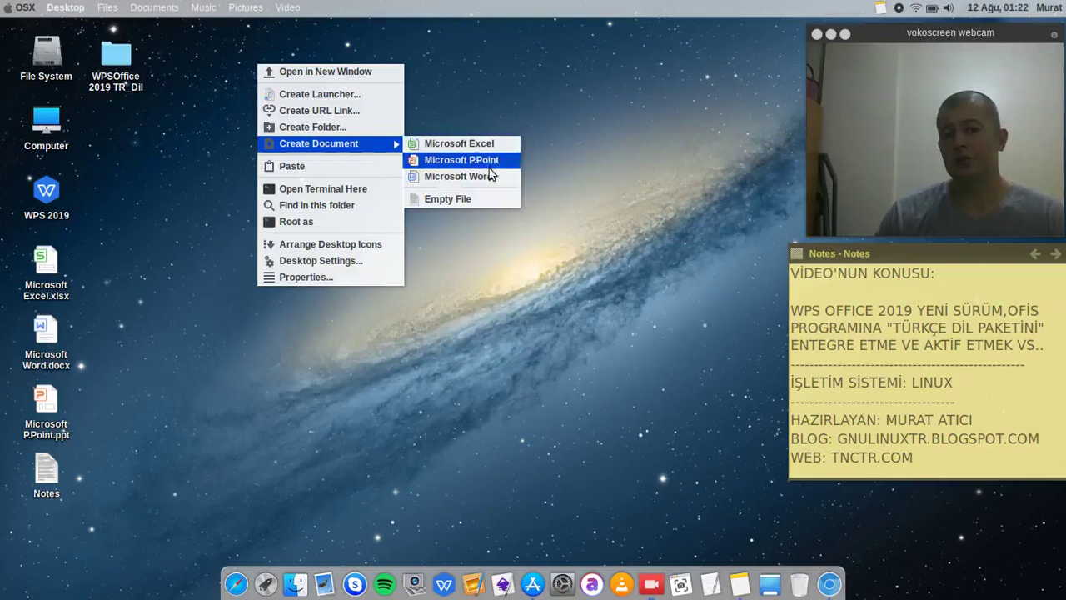
pyautogui.click(447, 372)
pyautogui.moveTo(111, 407); pyautogui.dragTo(125, 278)
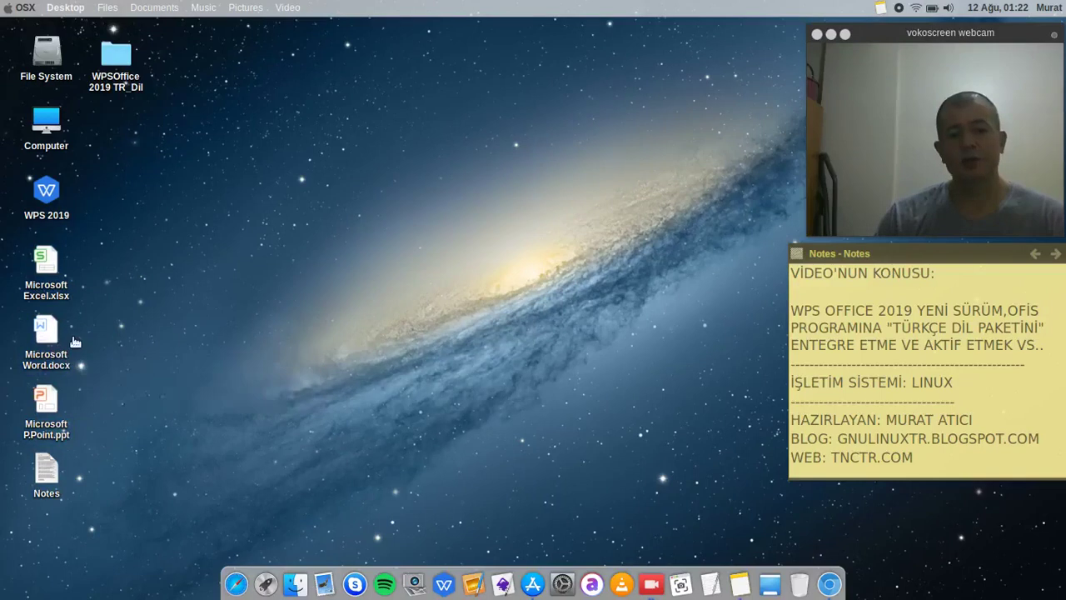
# Step: View the programs in the Office category of the system's application list, and close the list
pyautogui.click(25, 7)
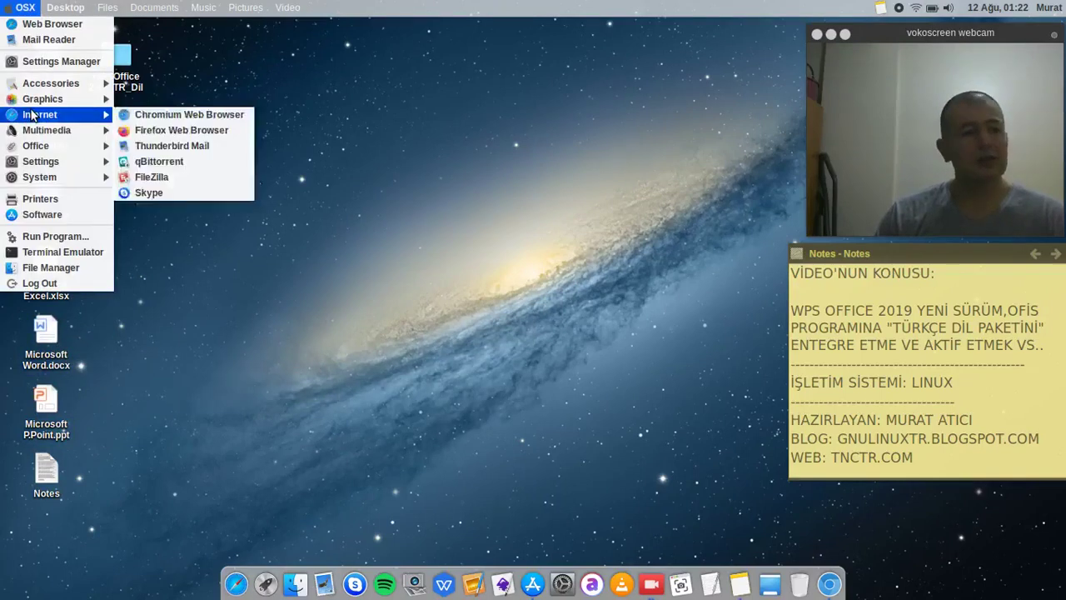
pyautogui.moveTo(49, 146)
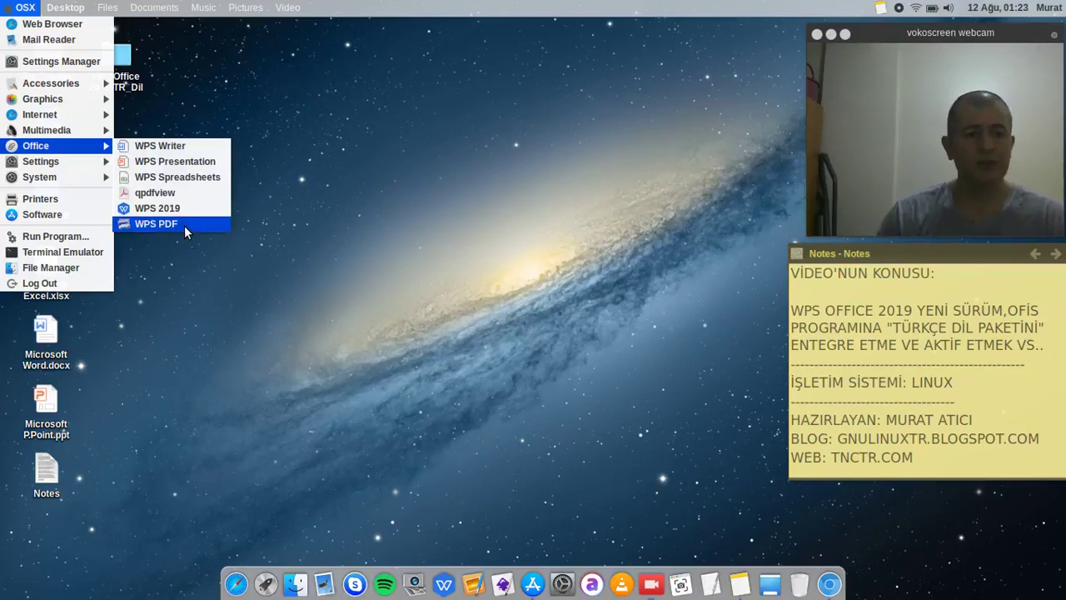
pyautogui.click(233, 276)
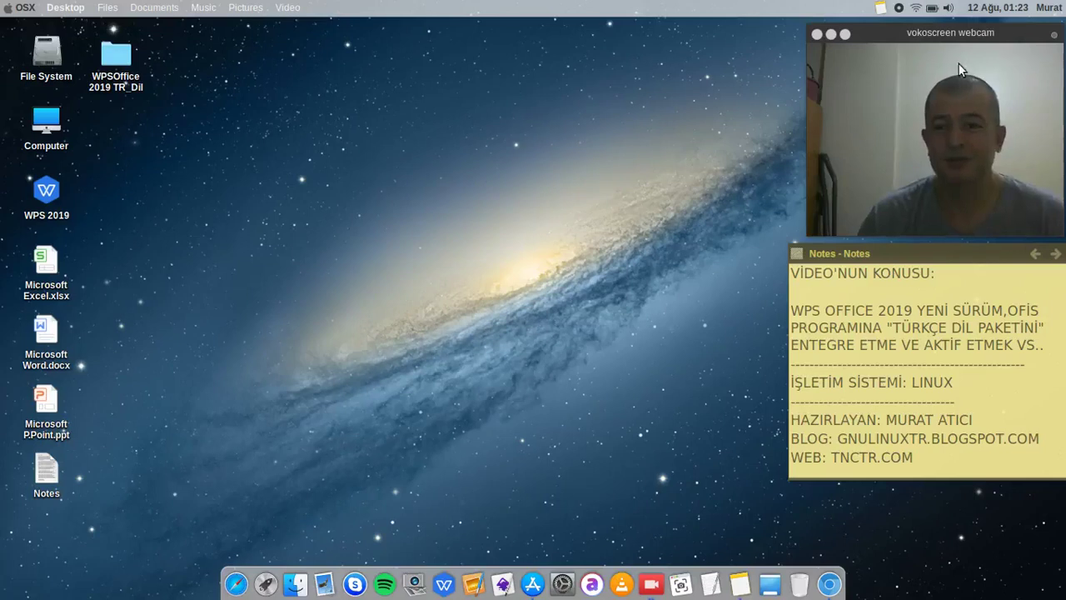
pyautogui.click(899, 8)
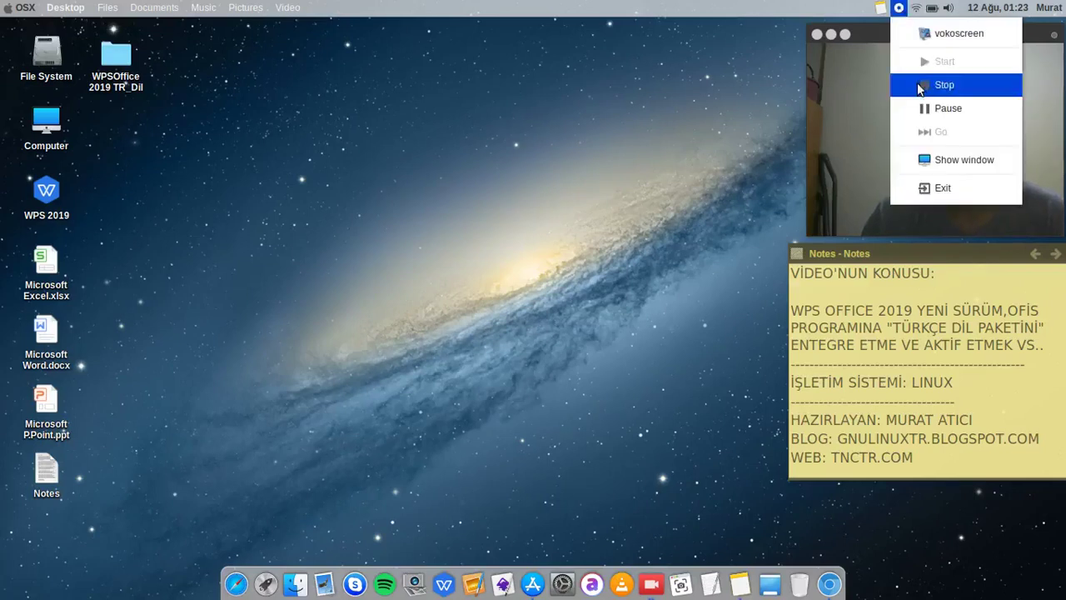